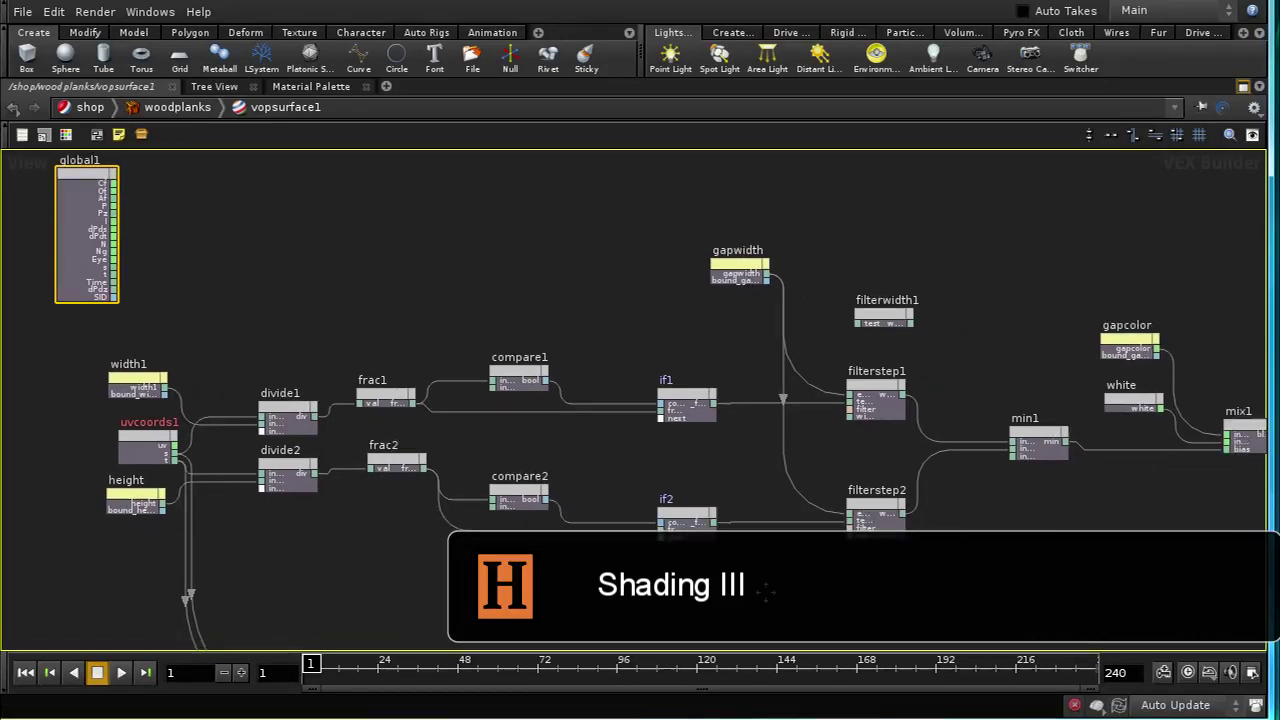
Open the parameters of the filterstep1 node and review its filter type and filter width.
{"action": "middle_click_drag", "start_coordinate": [964, 540], "coordinate": [874, 530]}
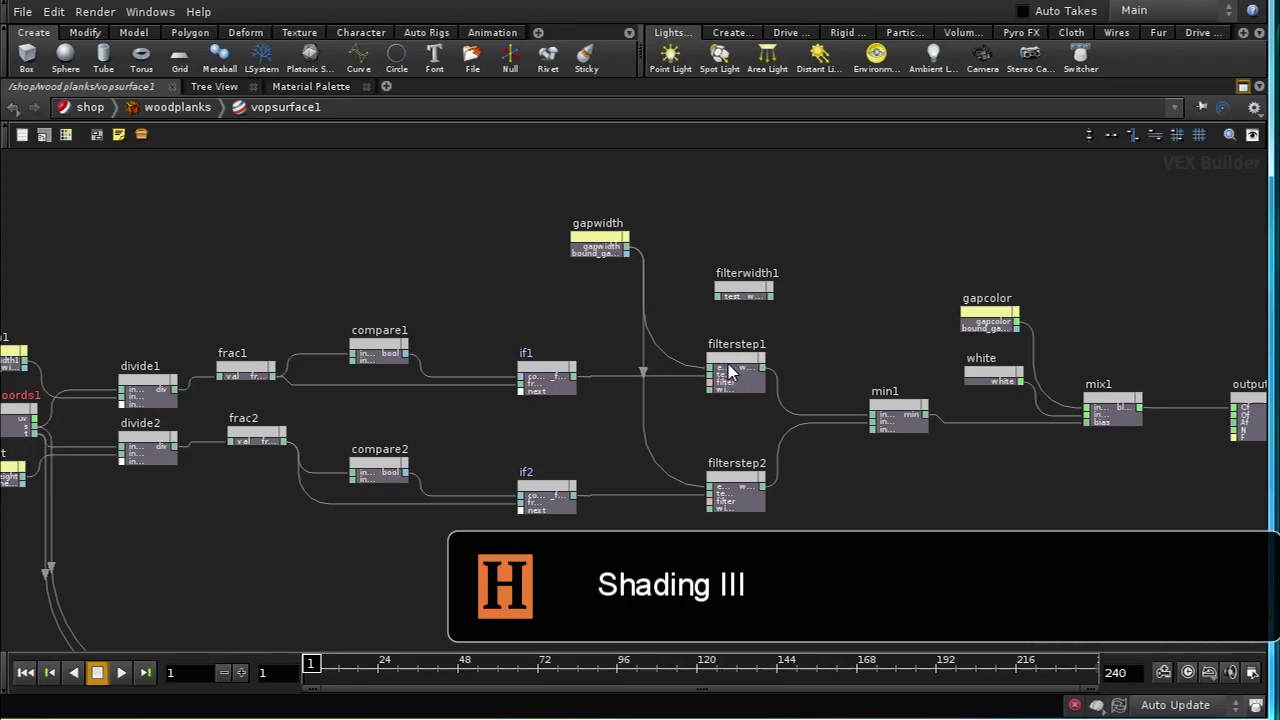
{"action": "middle_click_drag", "start_coordinate": [735, 441], "coordinate": [694, 429]}
{"action": "scroll", "coordinate": [834, 506], "scroll_direction": "down", "scroll_amount": 3}
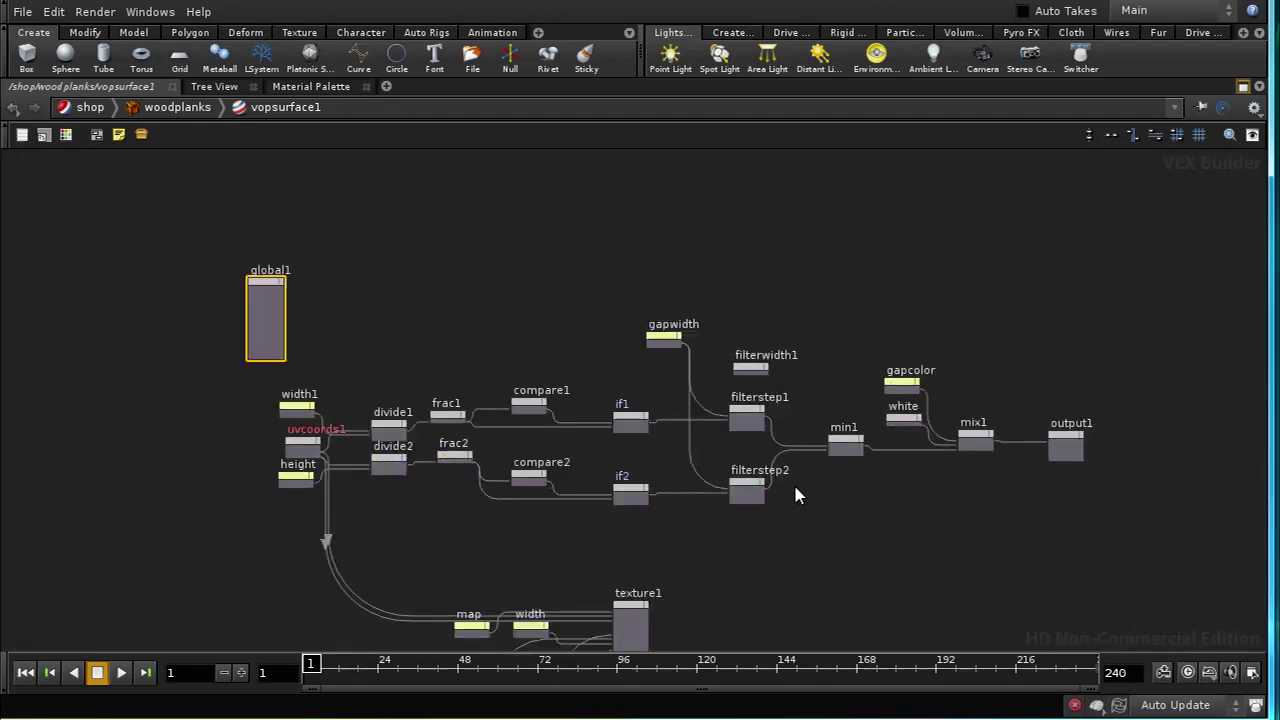
{"action": "scroll", "coordinate": [790, 465], "scroll_direction": "up", "scroll_amount": 3}
{"action": "middle_click_drag", "start_coordinate": [789, 443], "coordinate": [574, 464]}
{"action": "left_click", "coordinate": [513, 383]}
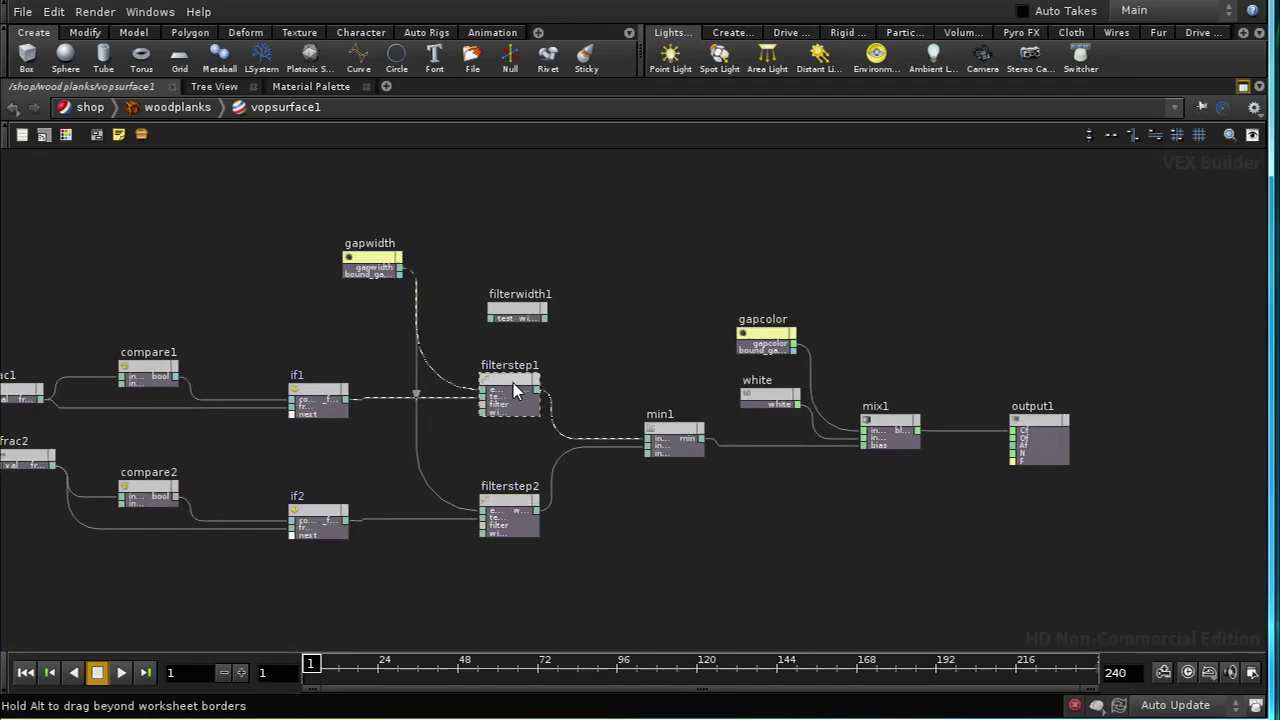
{"action": "key", "text": "p"}
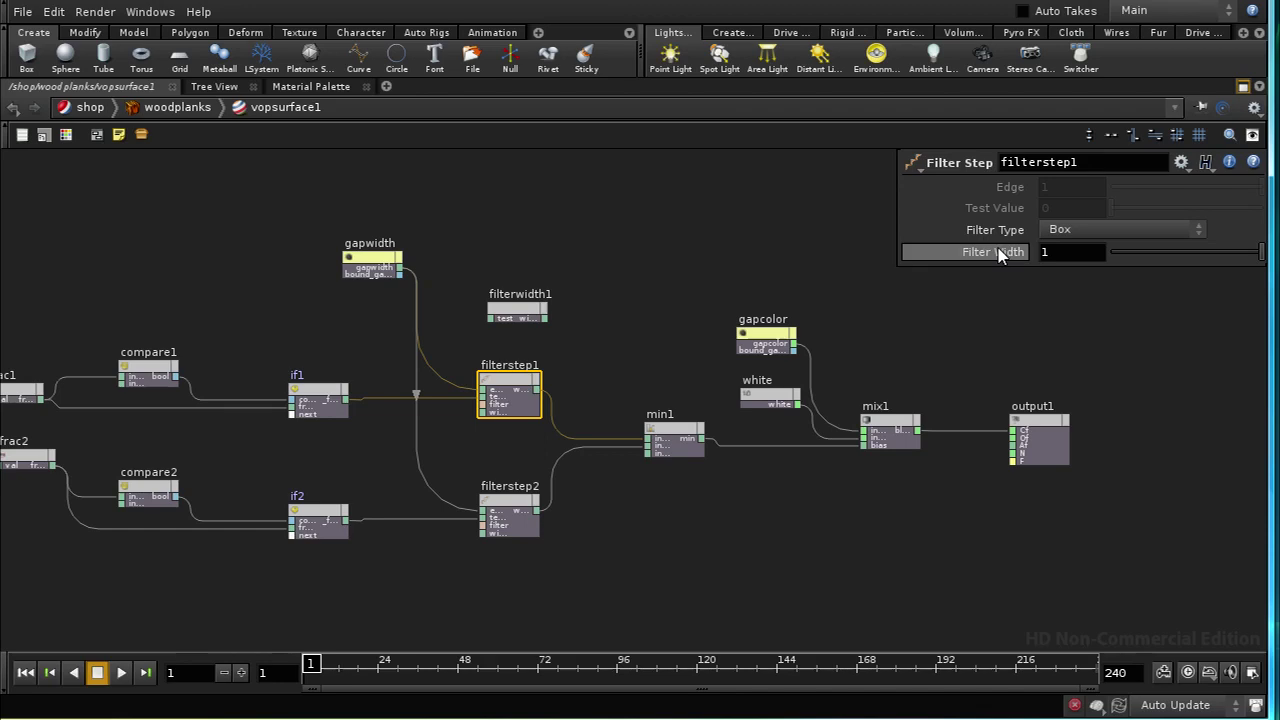
{"action": "mouse_move", "coordinate": [863, 324]}
{"action": "middle_mouse_down"}
{"action": "mouse_move", "coordinate": [946, 323]}
{"action": "mouse_move", "coordinate": [866, 337]}
{"action": "middle_mouse_up"}
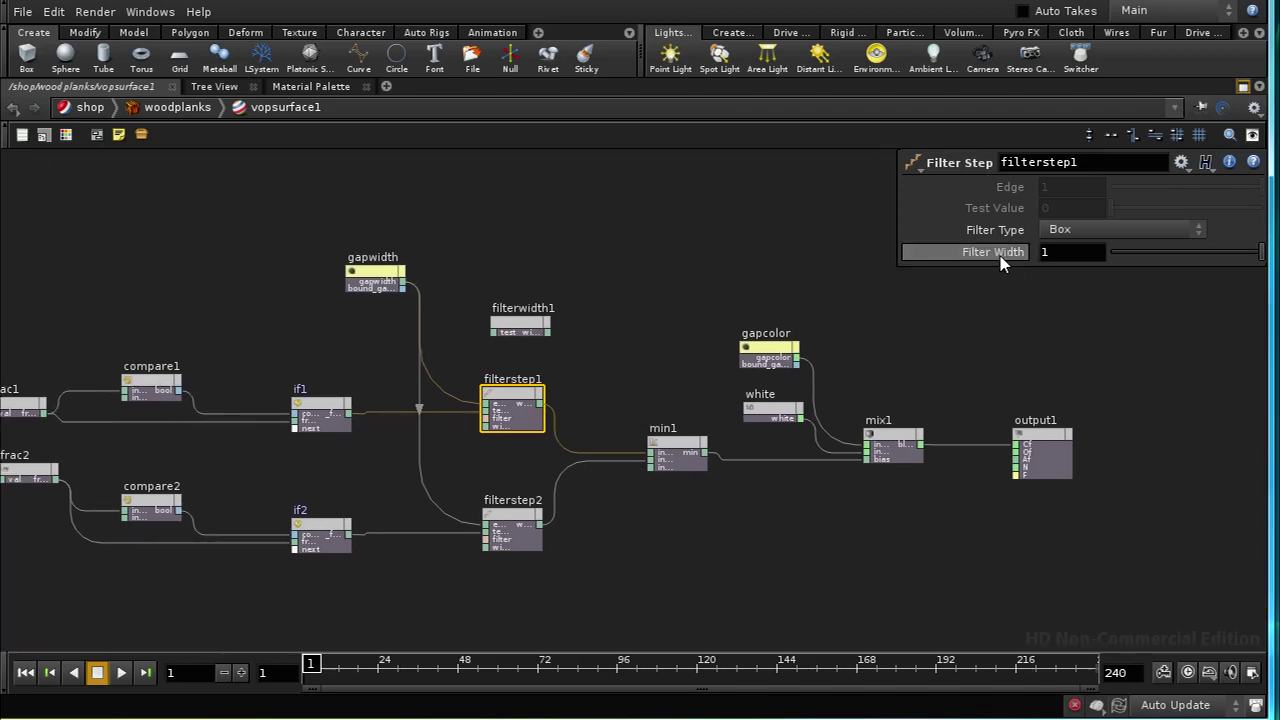
{"action": "middle_click_drag", "start_coordinate": [993, 341], "coordinate": [1046, 372]}
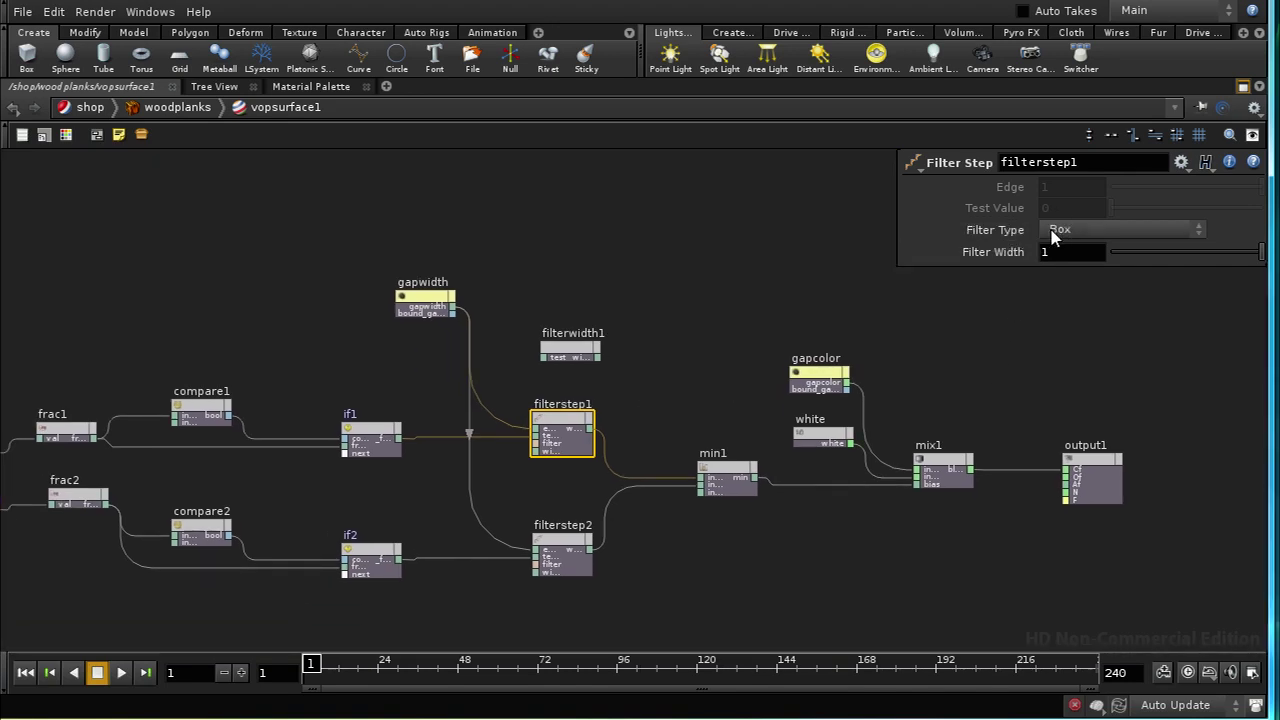
Examine how the plank network is wired from the UV coordinates through the filter steps to min1.
{"action": "middle_click_drag", "start_coordinate": [418, 506], "coordinate": [563, 506]}
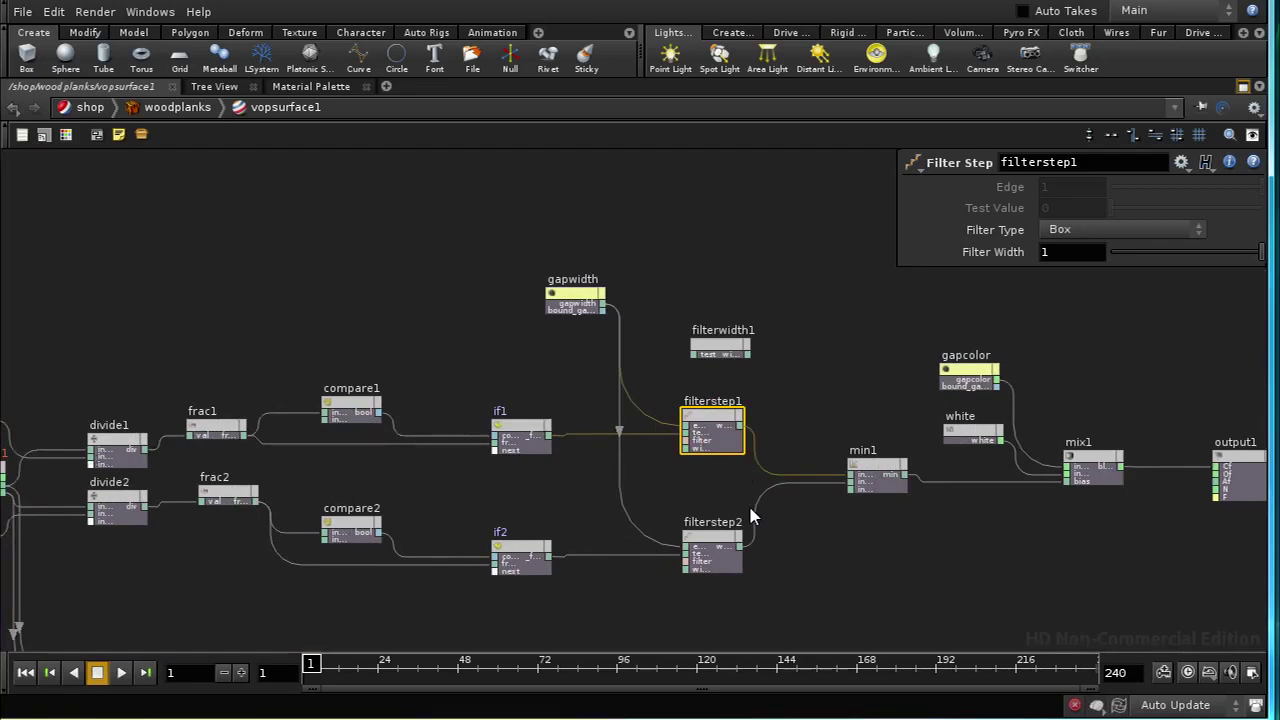
{"action": "scroll", "coordinate": [840, 554], "scroll_direction": "up", "scroll_amount": 3}
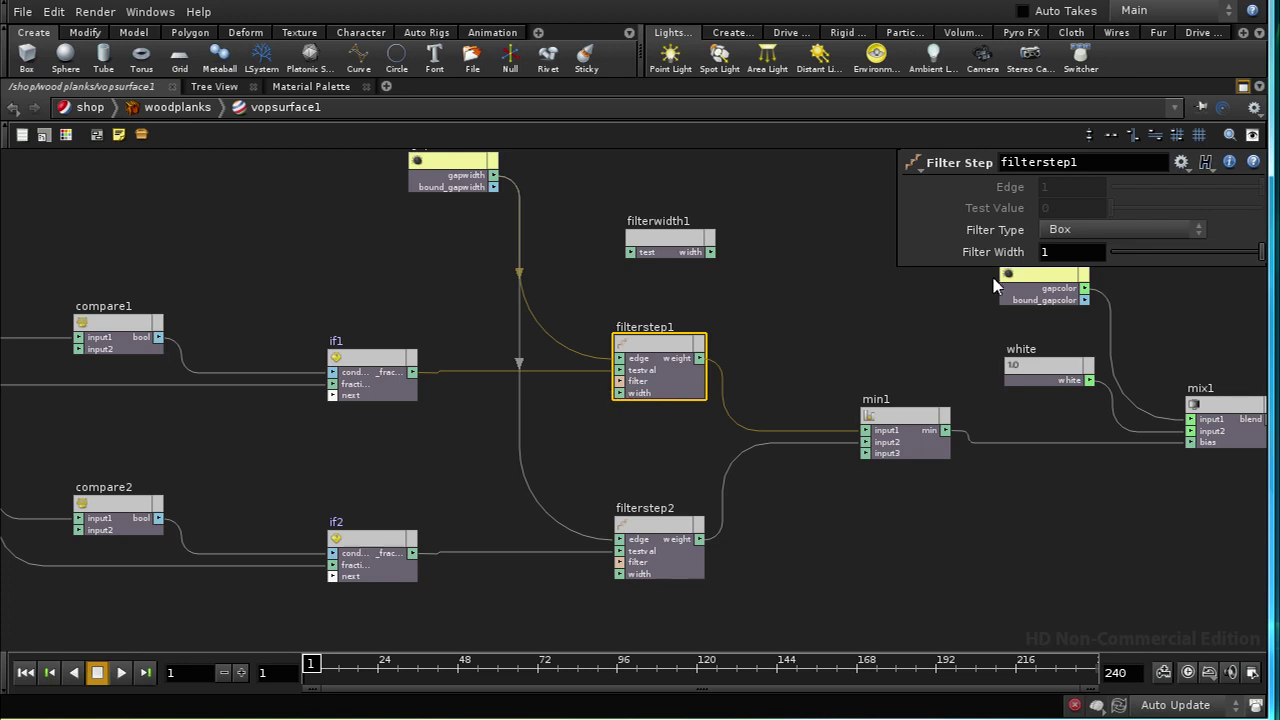
{"action": "scroll", "coordinate": [825, 340], "scroll_direction": "down", "scroll_amount": 6}
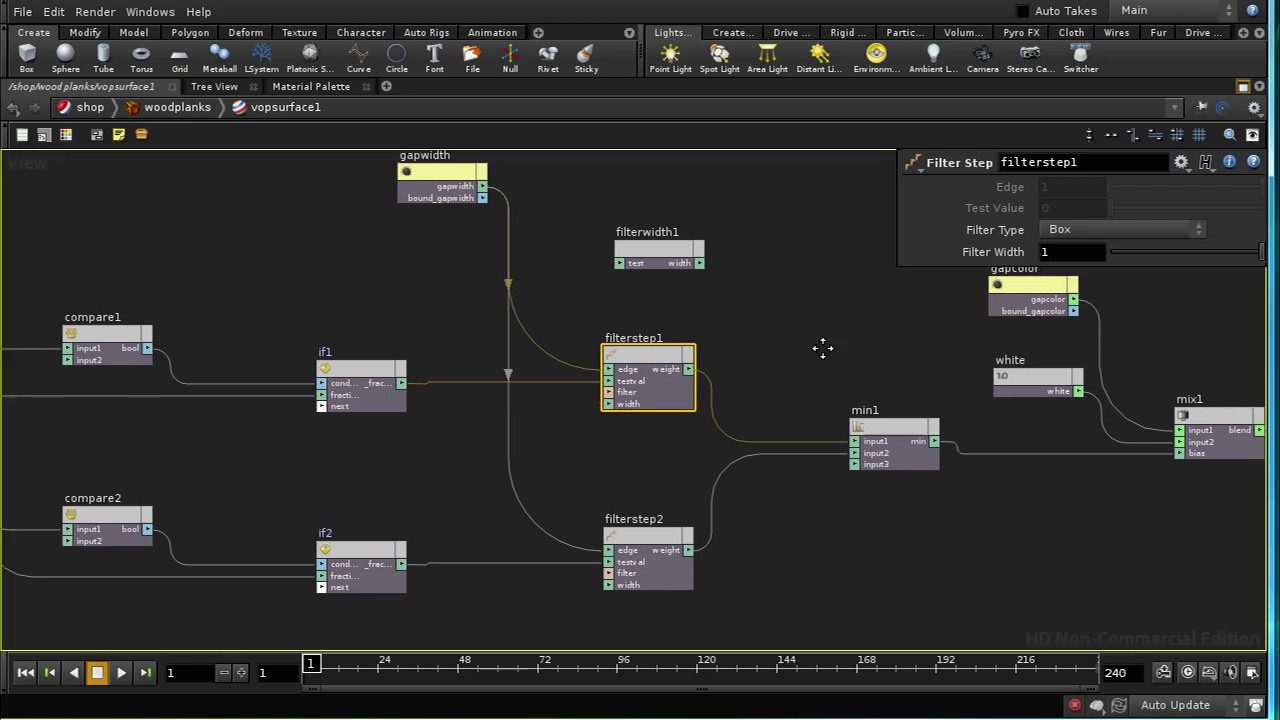
{"action": "scroll", "coordinate": [805, 342], "scroll_direction": "up", "scroll_amount": 5}
{"action": "scroll", "coordinate": [805, 342], "scroll_direction": "up", "scroll_amount": 1}
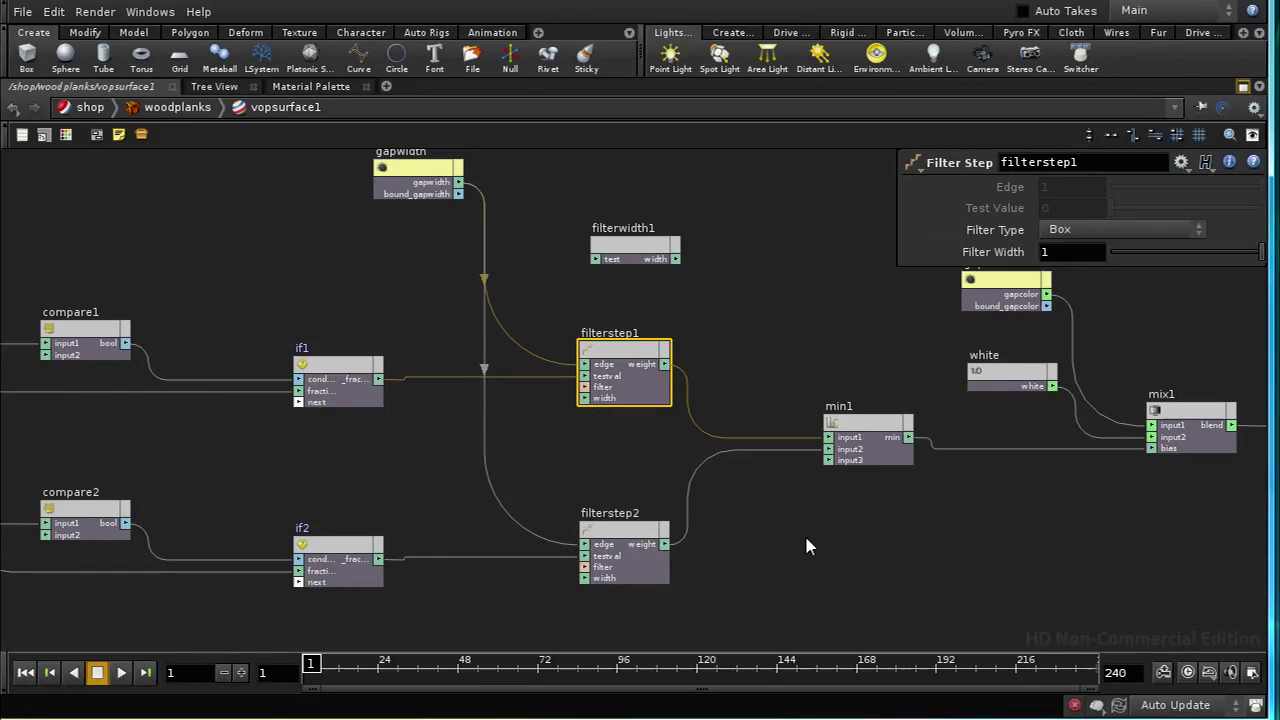
{"action": "middle_click_drag", "start_coordinate": [421, 478], "coordinate": [543, 366]}
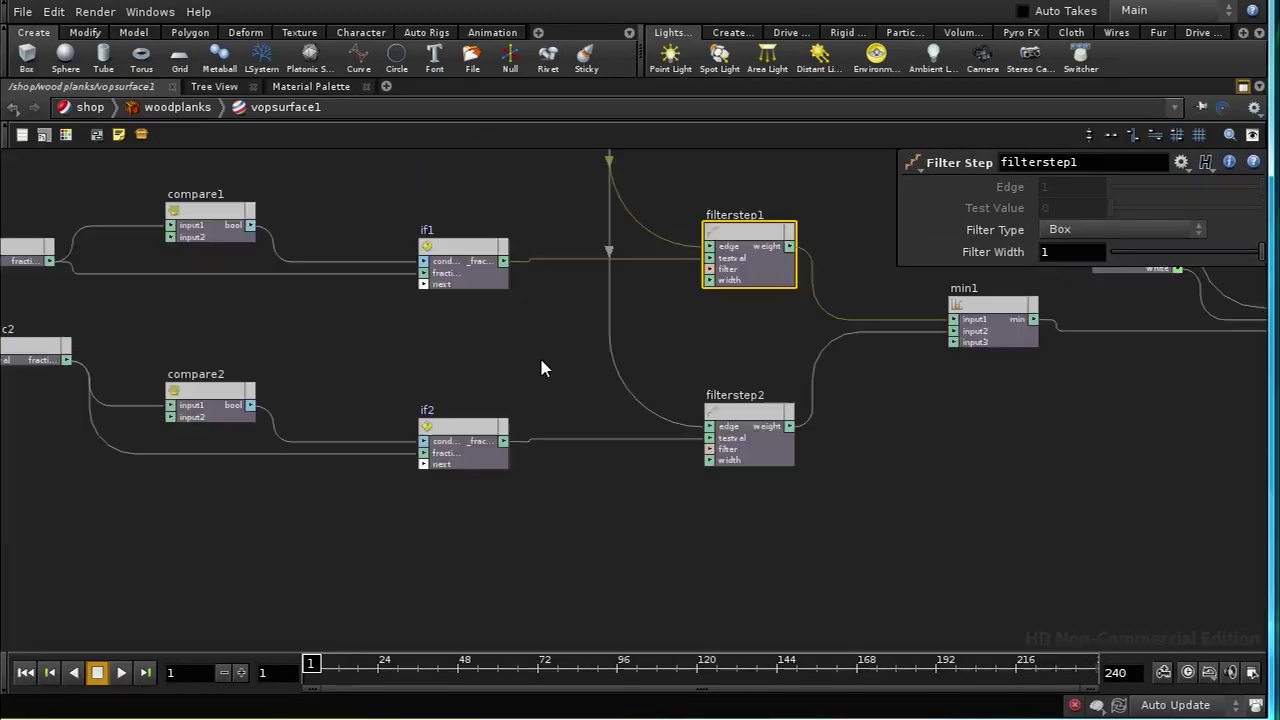
{"action": "scroll", "coordinate": [543, 514], "scroll_direction": "down", "scroll_amount": 6}
{"action": "scroll", "coordinate": [537, 537], "scroll_direction": "up", "scroll_amount": 3}
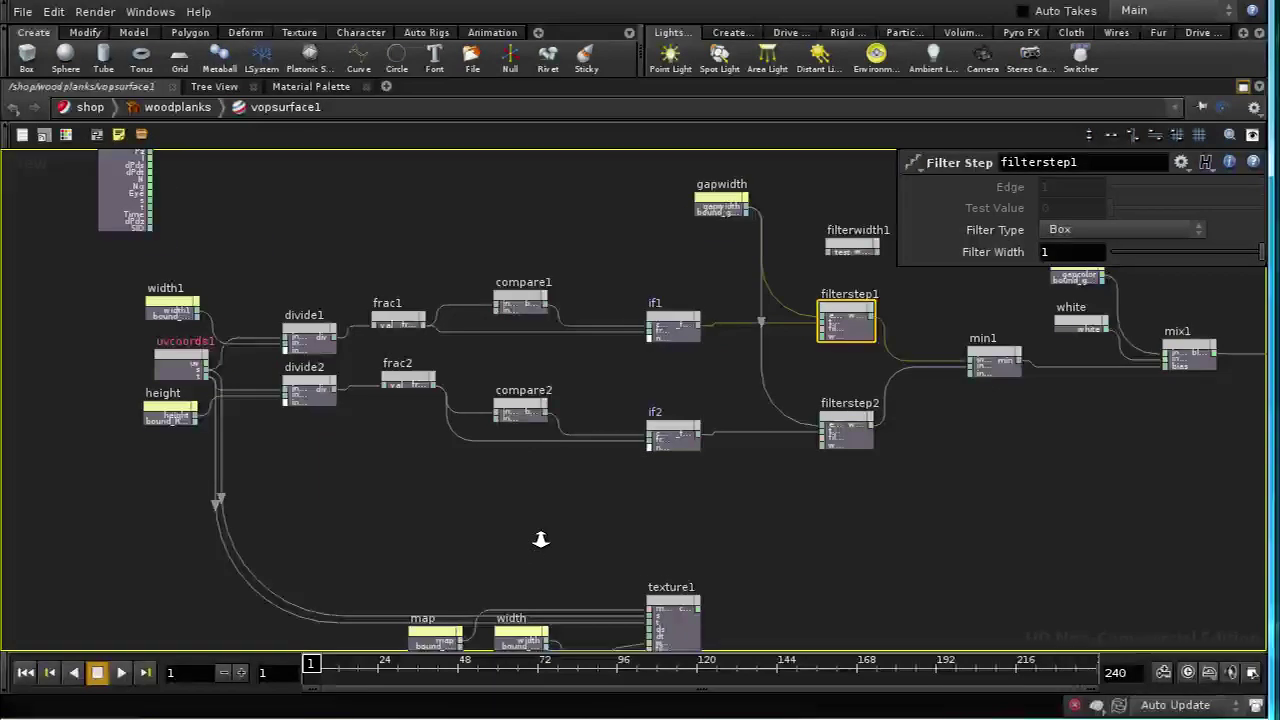
{"action": "middle_click_drag", "start_coordinate": [456, 515], "coordinate": [503, 561]}
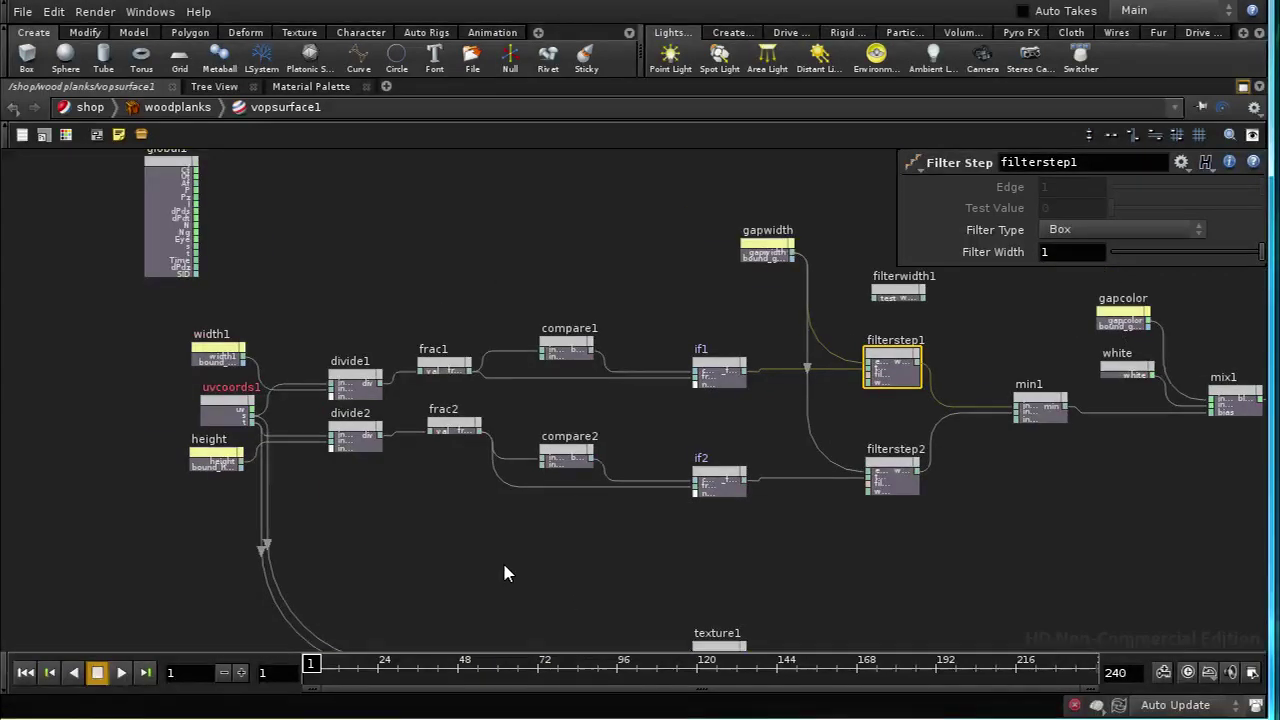
{"action": "middle_click_drag", "start_coordinate": [606, 594], "coordinate": [575, 592]}
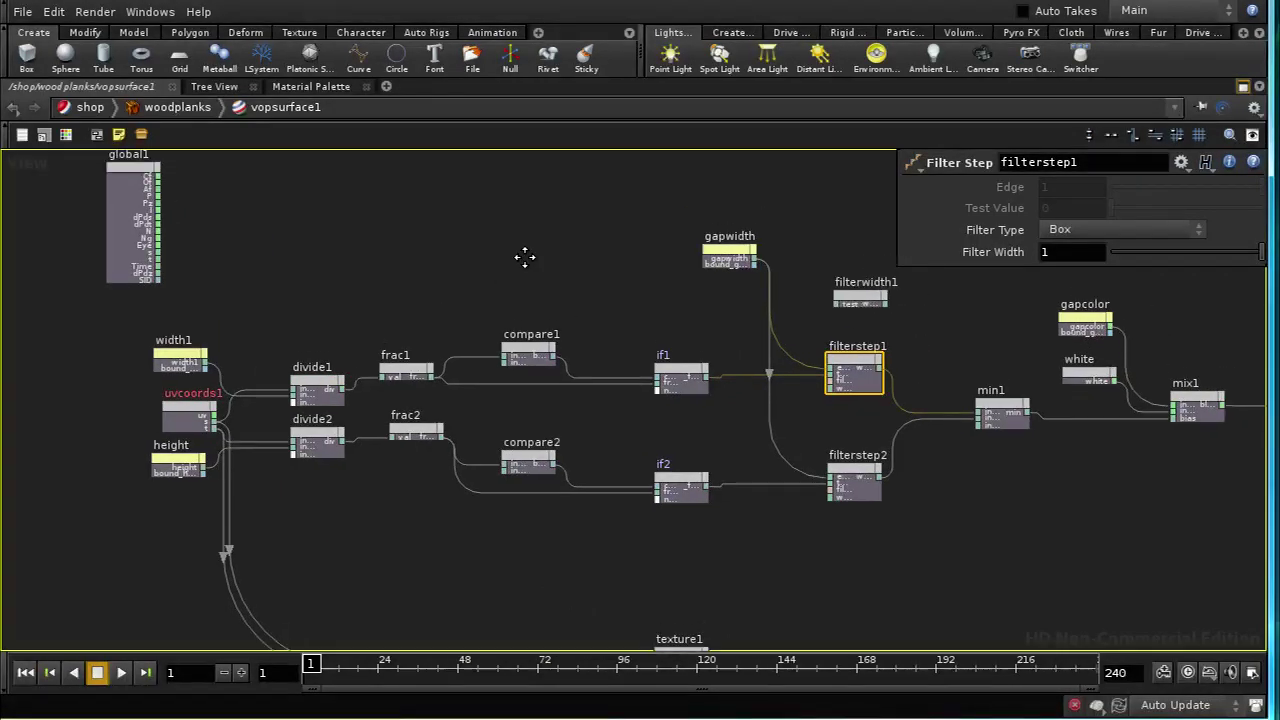
Add a Random node in the empty area above the frac1 and compare1 nodes.
{"action": "middle_click_drag", "start_coordinate": [523, 257], "coordinate": [519, 334]}
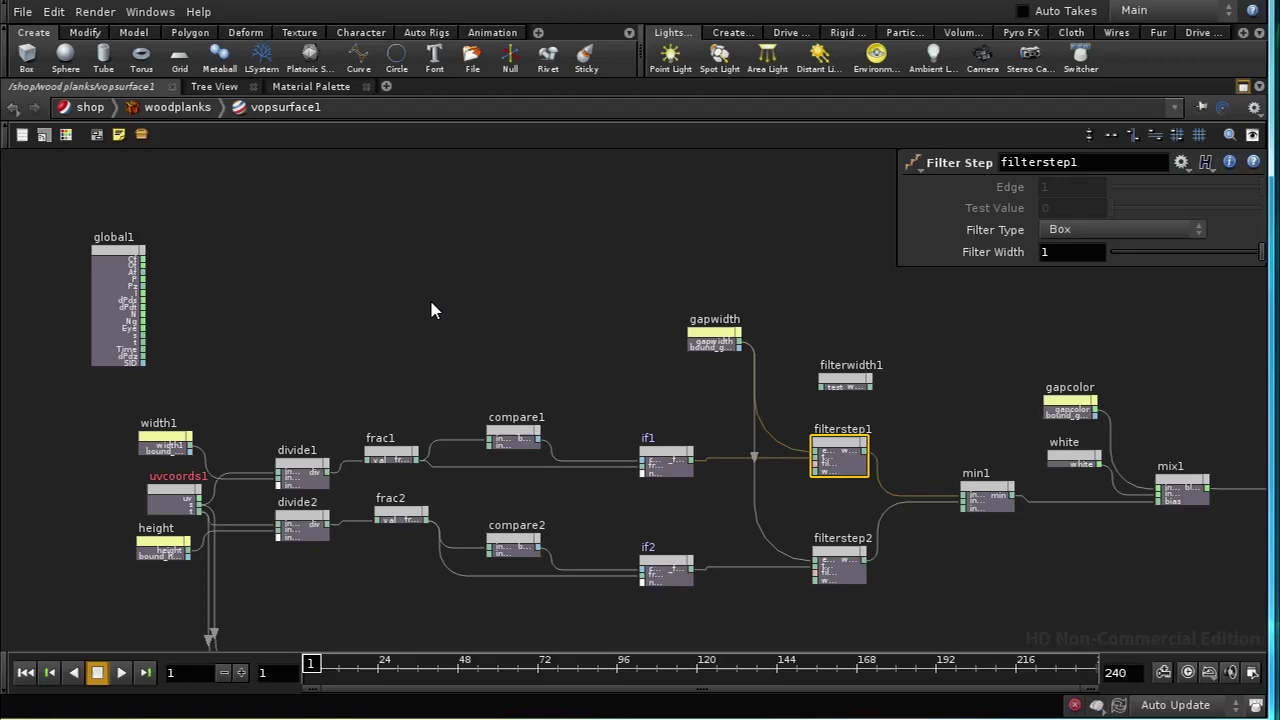
{"action": "key", "text": "Tab"}
{"action": "type", "text": "ra"}
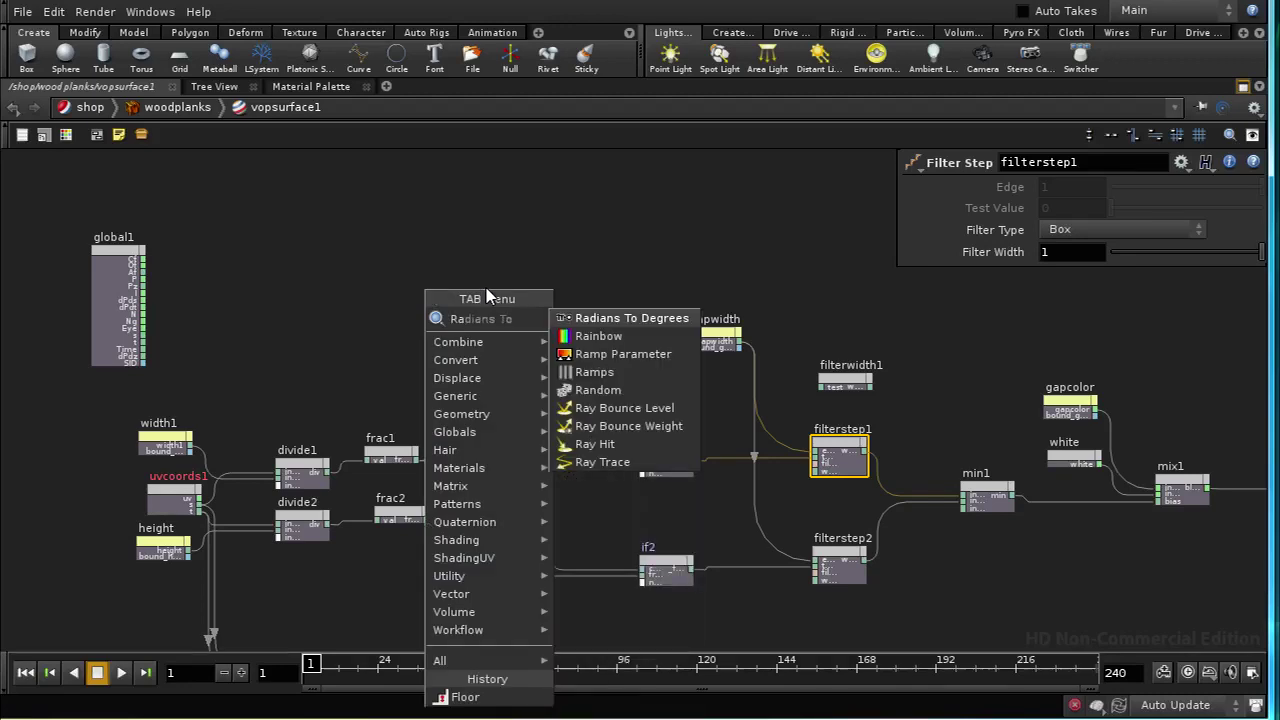
{"action": "left_click", "coordinate": [595, 397]}
{"action": "left_click", "coordinate": [445, 318]}
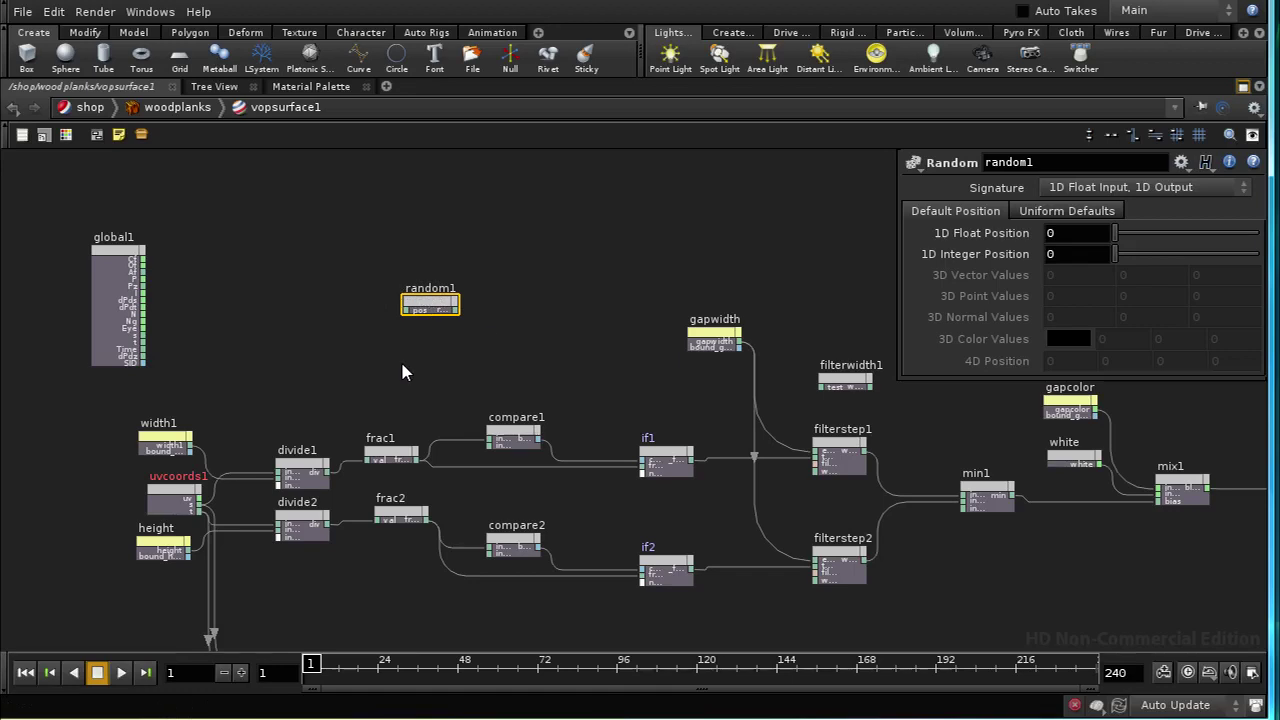
{"action": "left_click_drag", "start_coordinate": [425, 306], "coordinate": [461, 311]}
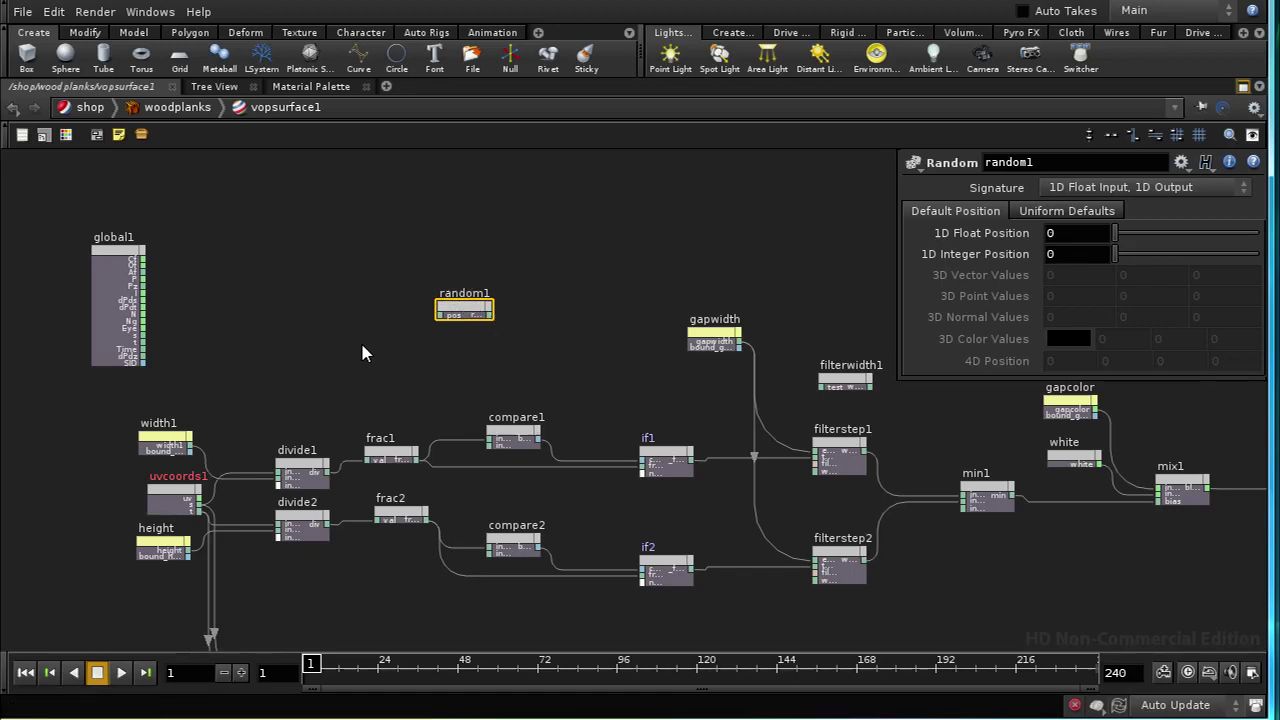
Add a Float To Vector node between the divide1 and random1 nodes.
{"action": "key", "text": "Tab"}
{"action": "type", "text": "fl"}
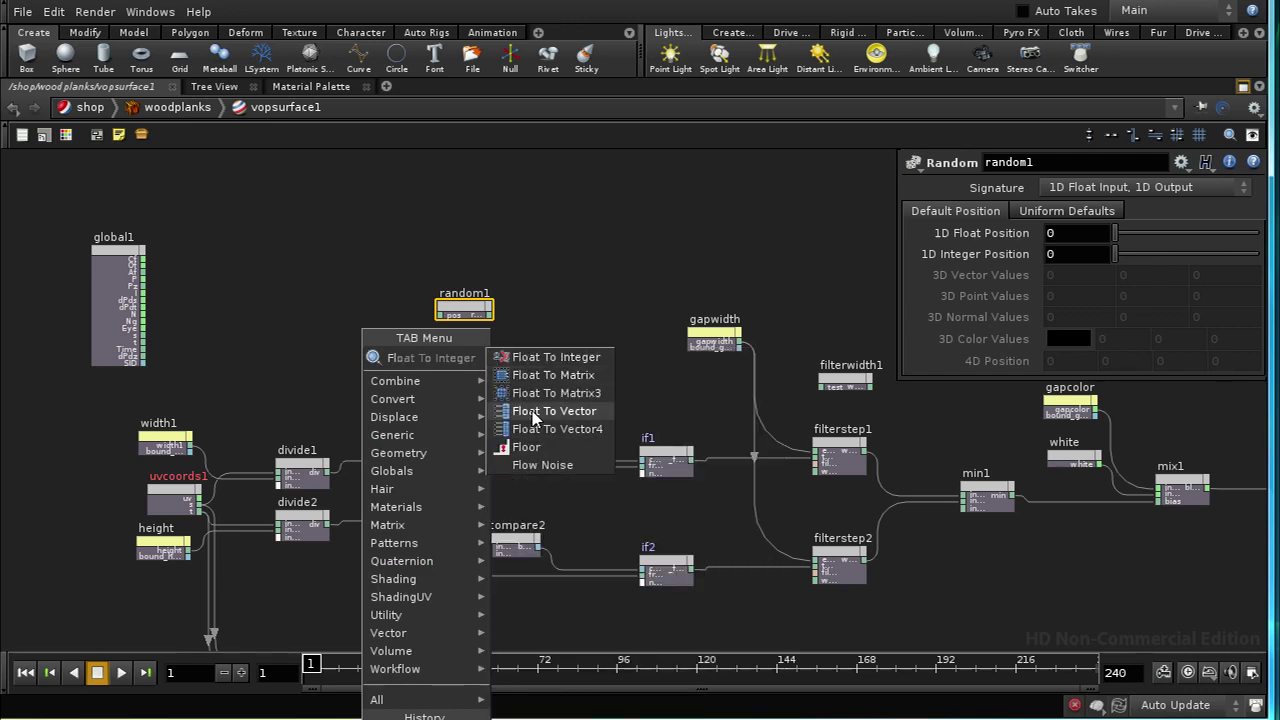
{"action": "left_click", "coordinate": [553, 411]}
{"action": "left_click", "coordinate": [376, 346]}
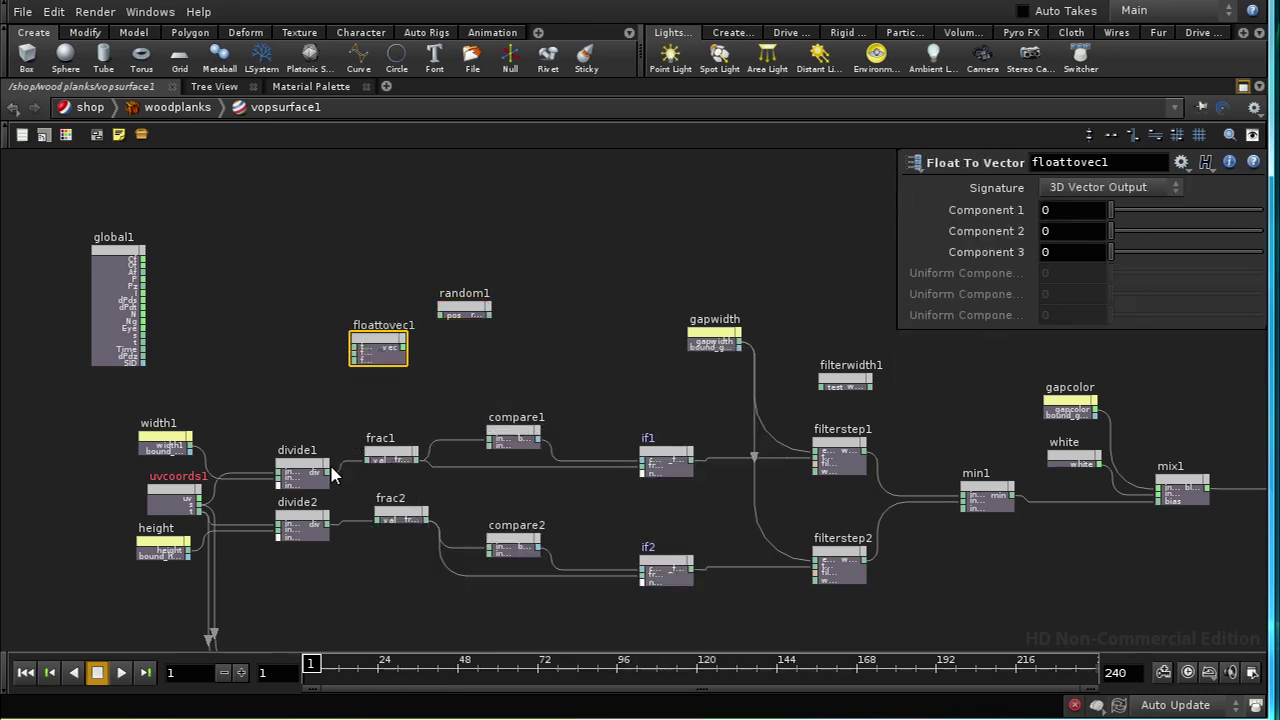
Connect the divide1 and divide2 outputs to floattovec1's first two inputs, and its vector output to random1's position input.
{"action": "left_click", "coordinate": [356, 347]}
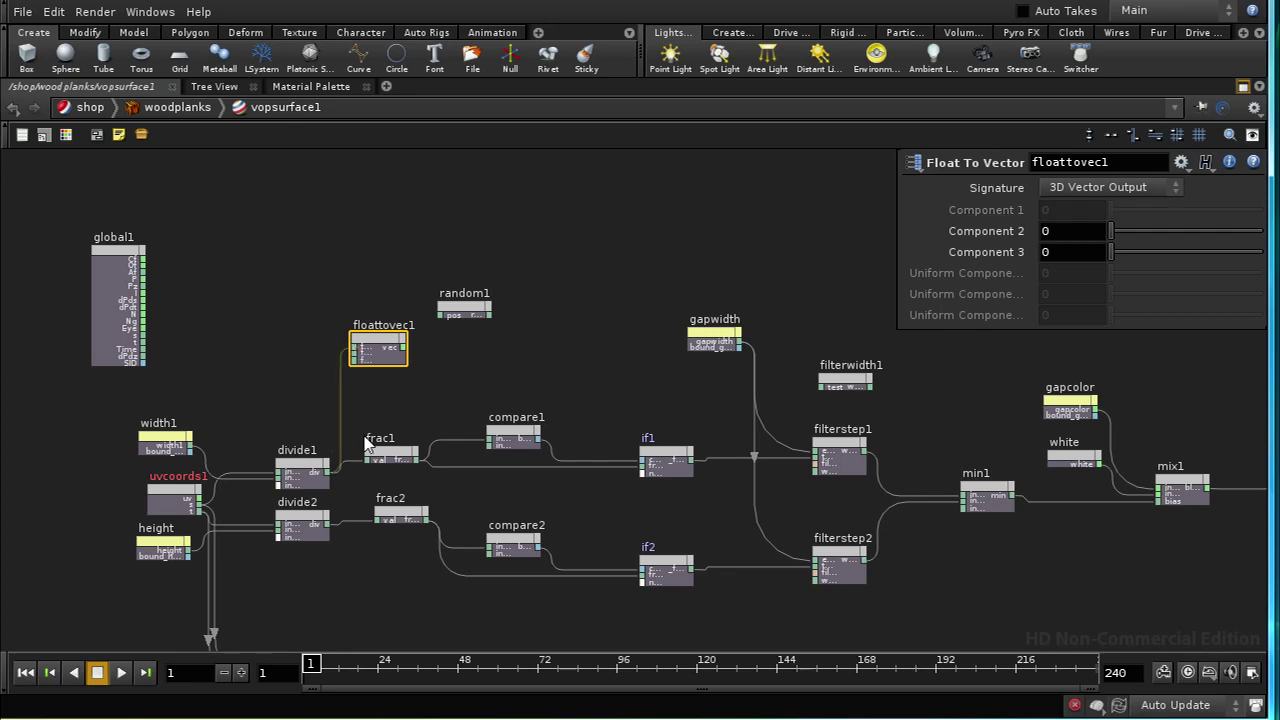
{"action": "left_click", "coordinate": [325, 530]}
{"action": "left_click", "coordinate": [354, 352]}
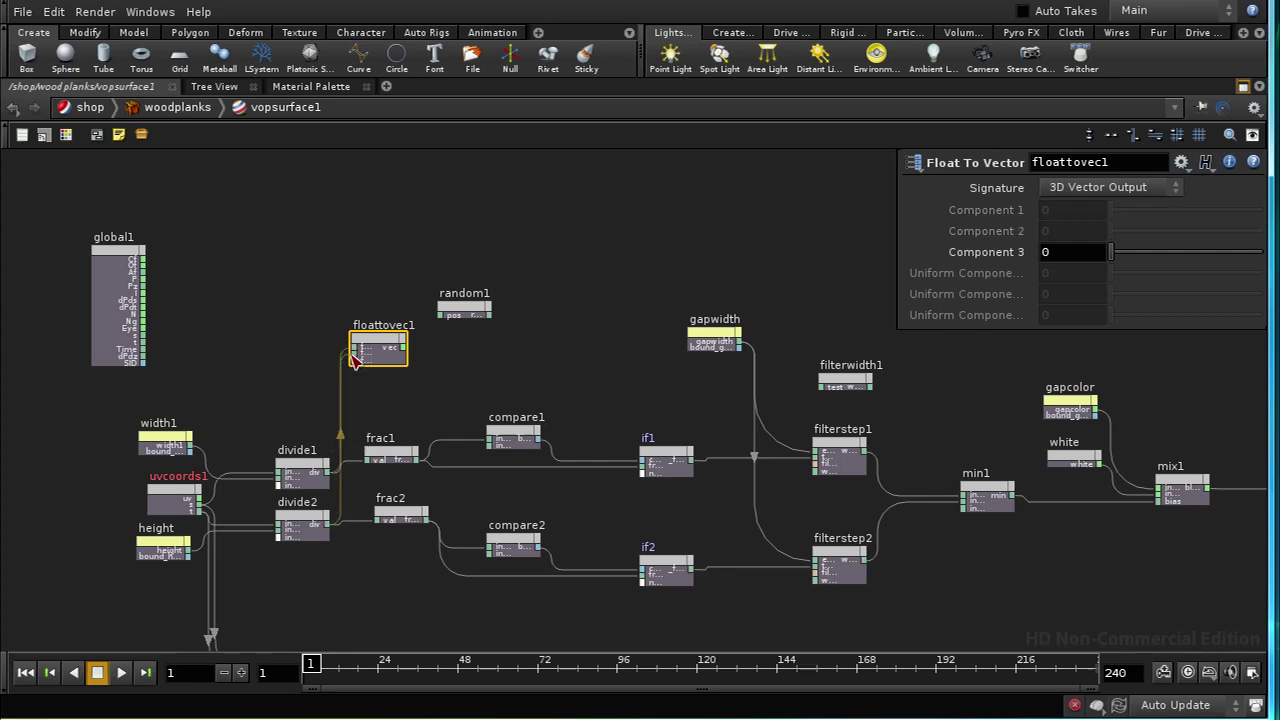
{"action": "left_click_drag", "start_coordinate": [378, 345], "coordinate": [391, 350]}
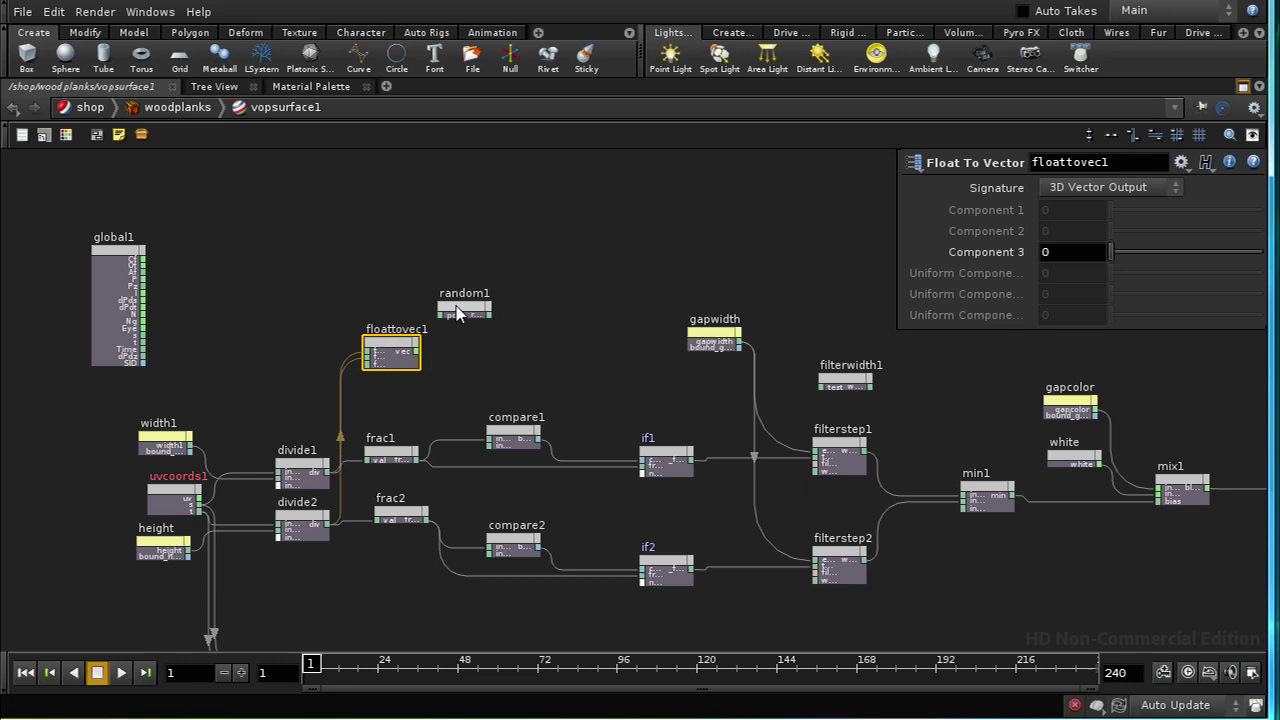
{"action": "left_click_drag", "start_coordinate": [460, 312], "coordinate": [486, 338]}
{"action": "left_click", "coordinate": [418, 352]}
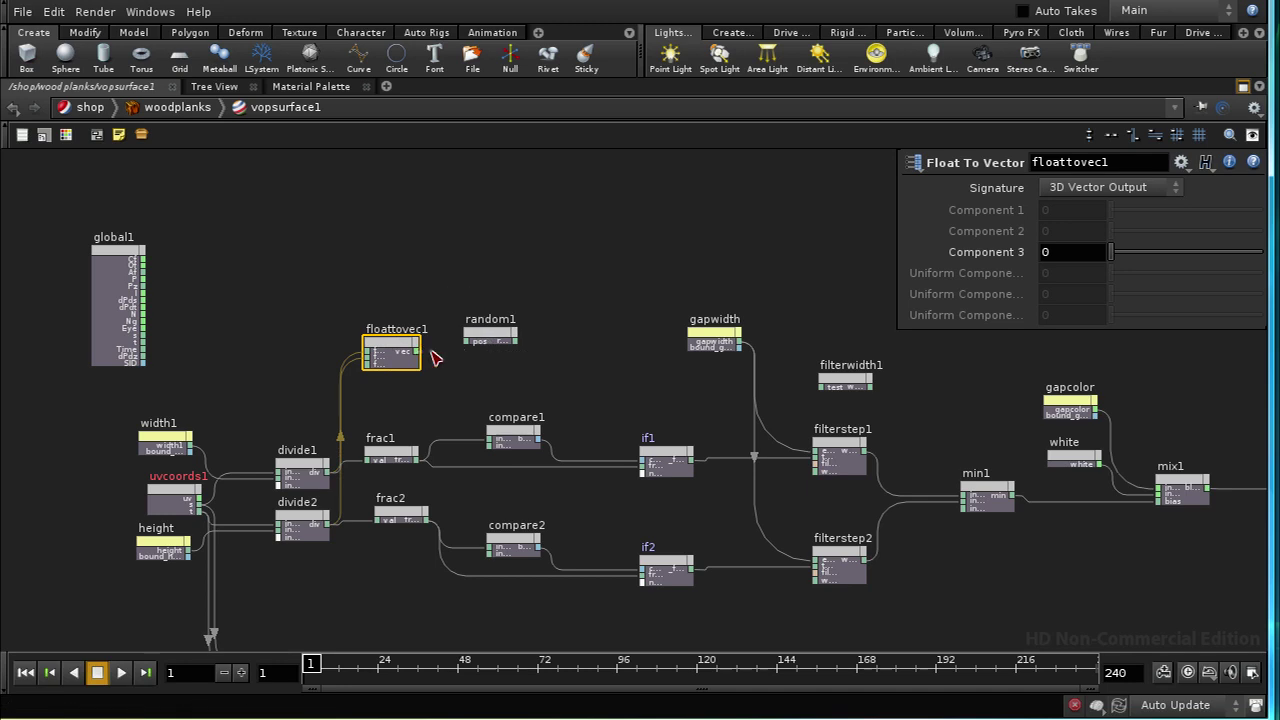
{"action": "left_click", "coordinate": [472, 341]}
Move the floattovec1 and random1 nodes together into the free space between compare2 and the map node.
{"action": "left_click_drag", "start_coordinate": [375, 267], "coordinate": [436, 370]}
{"action": "left_click_drag", "start_coordinate": [522, 381], "coordinate": [524, 384]}
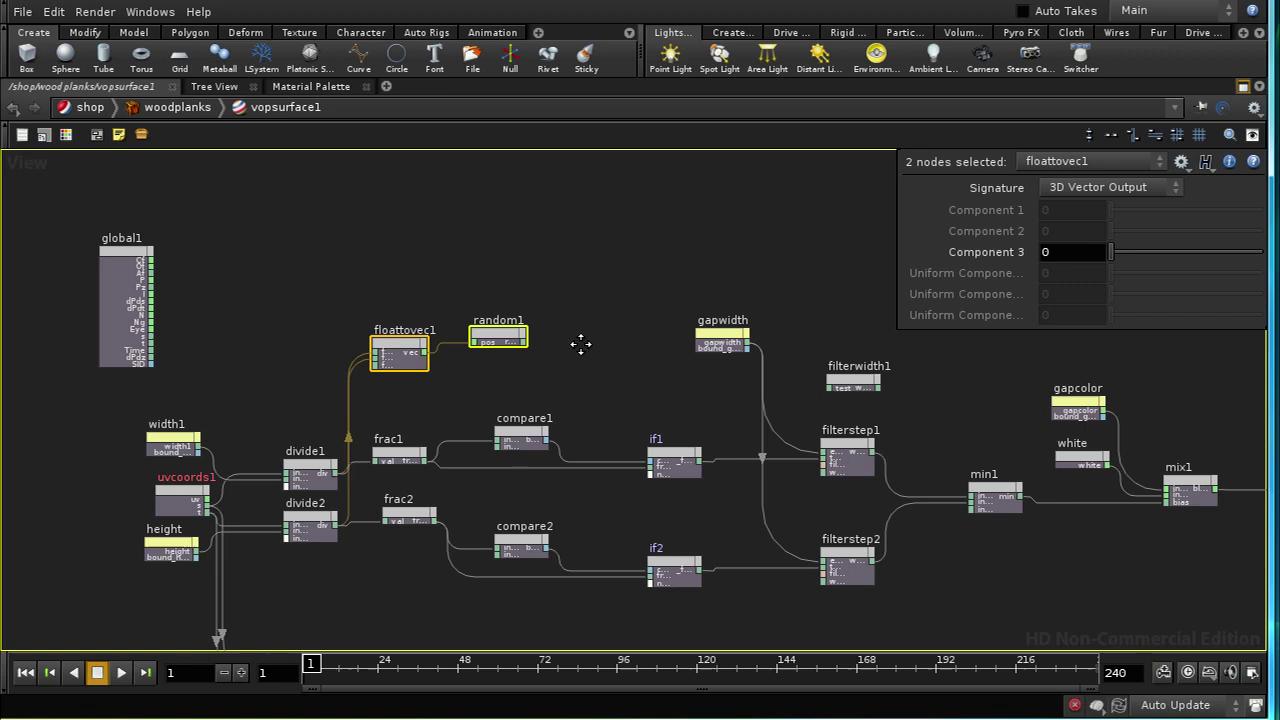
{"action": "middle_click_drag", "start_coordinate": [580, 343], "coordinate": [591, 277]}
{"action": "left_click_drag", "start_coordinate": [418, 253], "coordinate": [425, 530]}
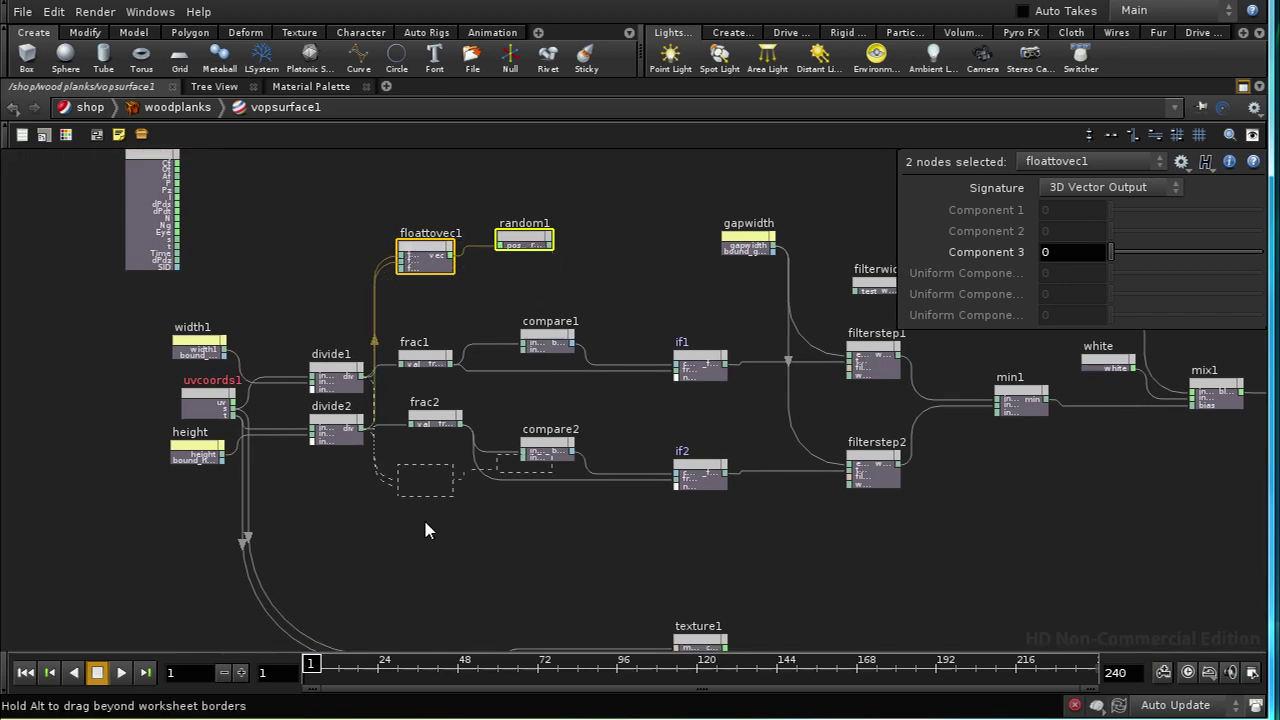
{"action": "left_click_drag", "start_coordinate": [395, 588], "coordinate": [396, 588]}
{"action": "middle_click_drag", "start_coordinate": [571, 600], "coordinate": [537, 457]}
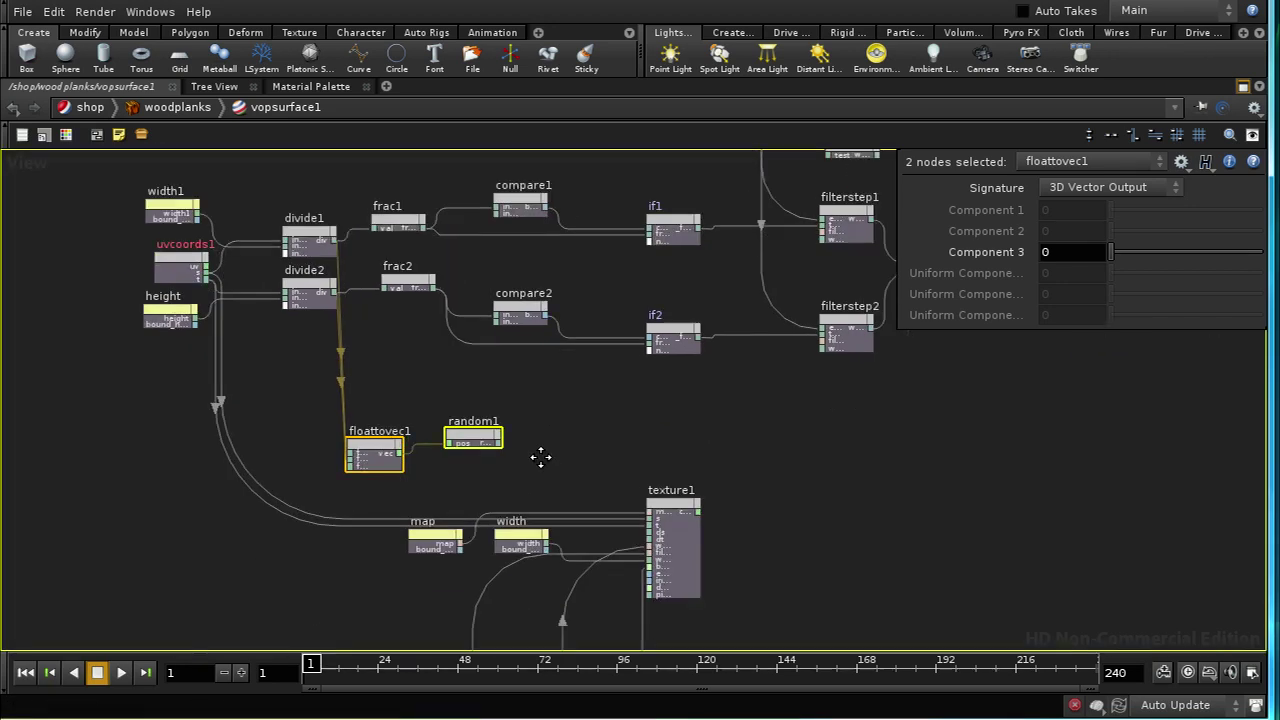
{"action": "left_click_drag", "start_coordinate": [458, 428], "coordinate": [492, 426]}
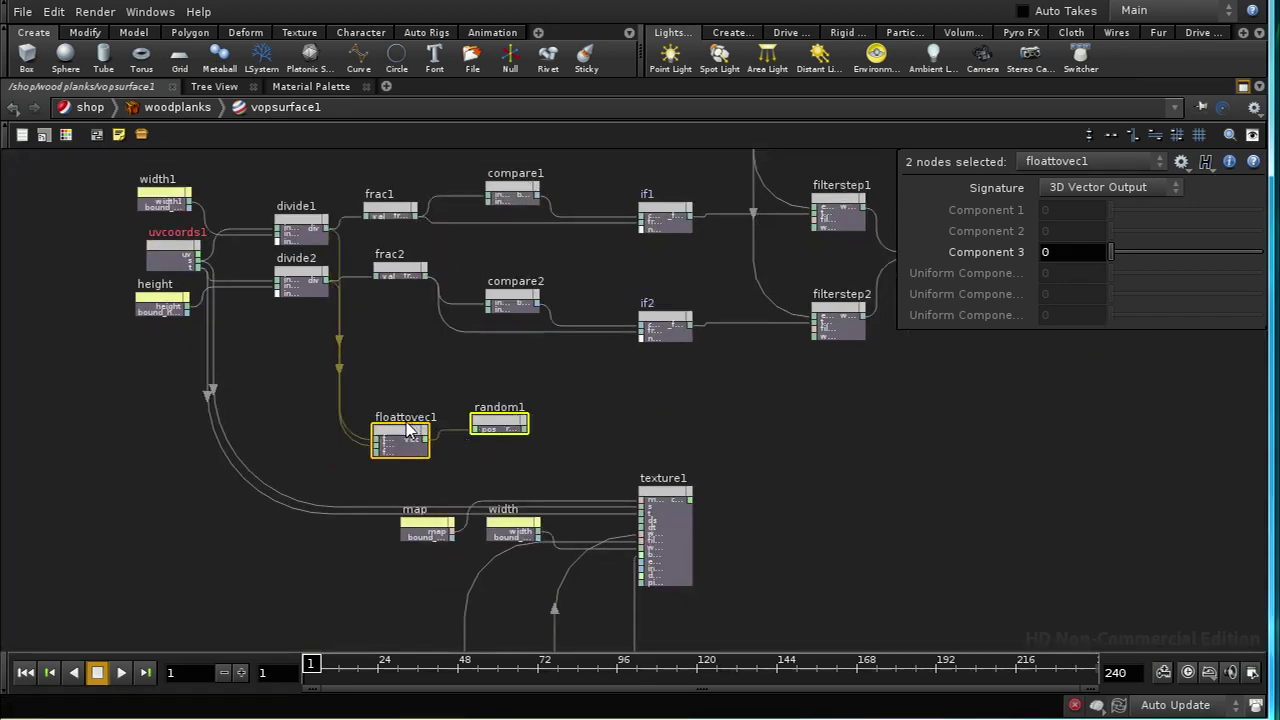
{"action": "left_click", "coordinate": [445, 408]}
Set the random1 node's signature to 3D Vector Input, 3D Vector.
{"action": "left_click", "coordinate": [507, 423]}
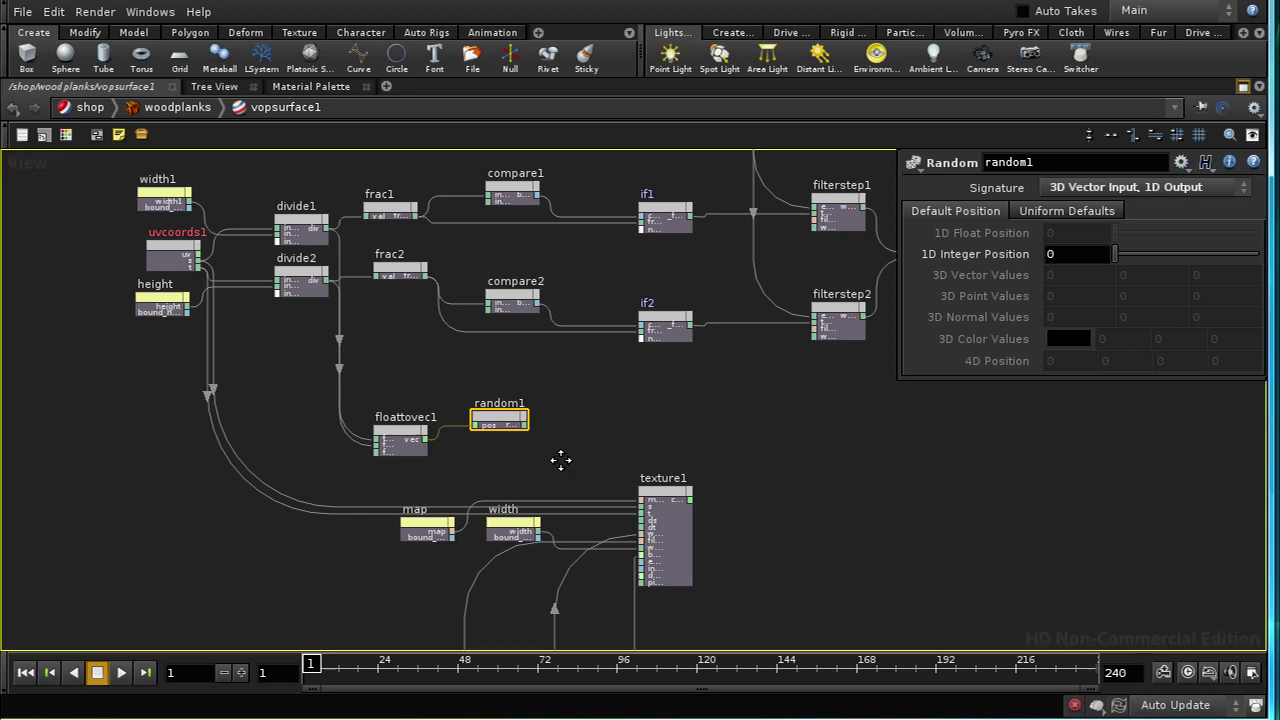
{"action": "middle_click_drag", "start_coordinate": [563, 463], "coordinate": [523, 457]}
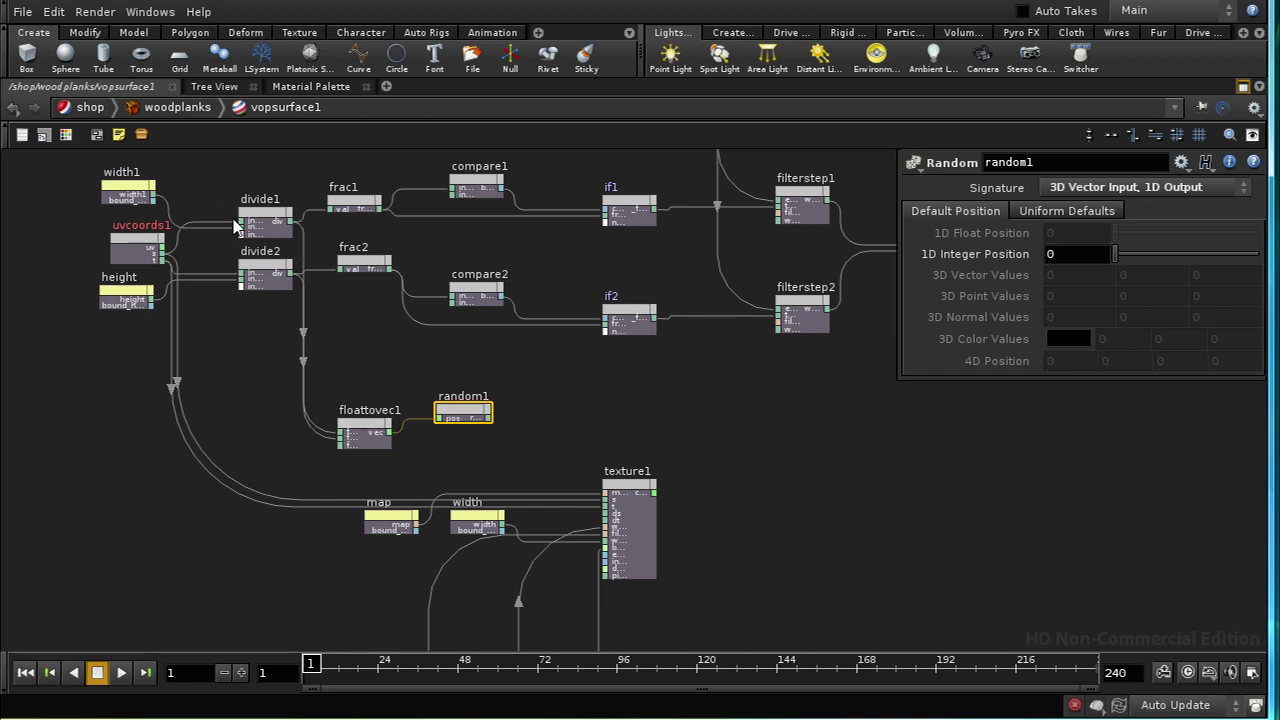
{"action": "left_click", "coordinate": [1128, 187]}
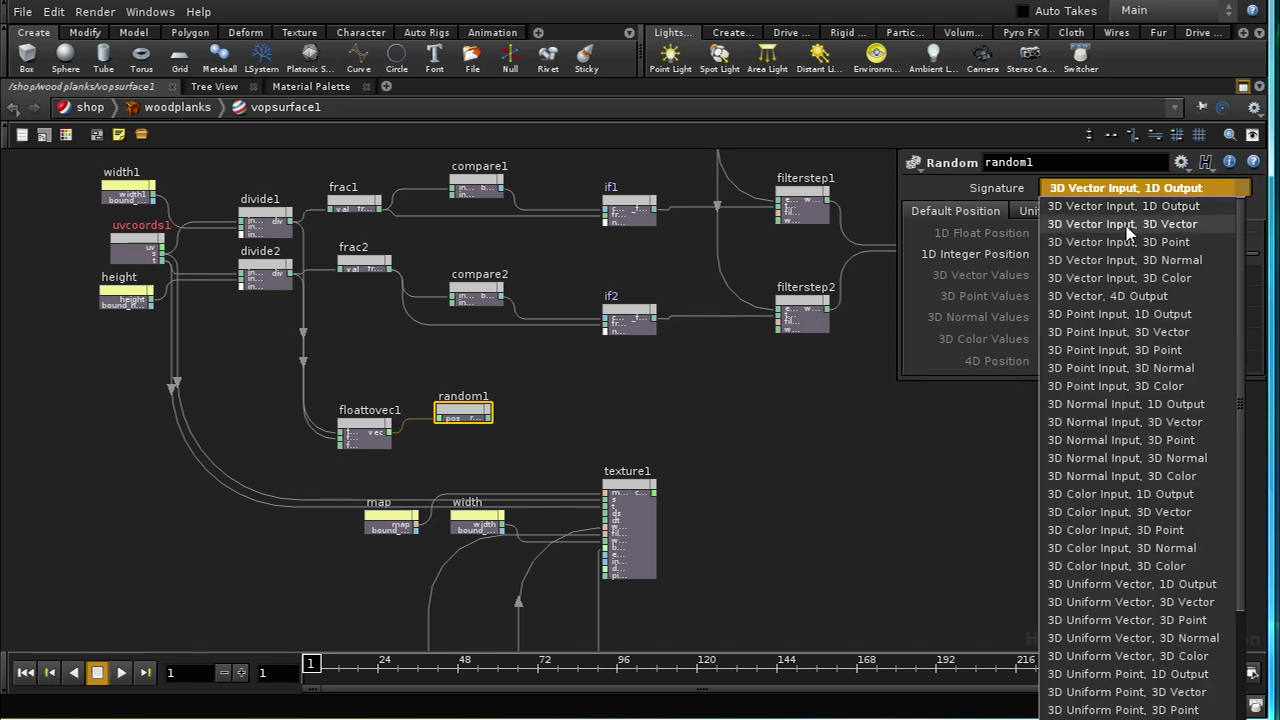
{"action": "left_click", "coordinate": [1122, 224]}
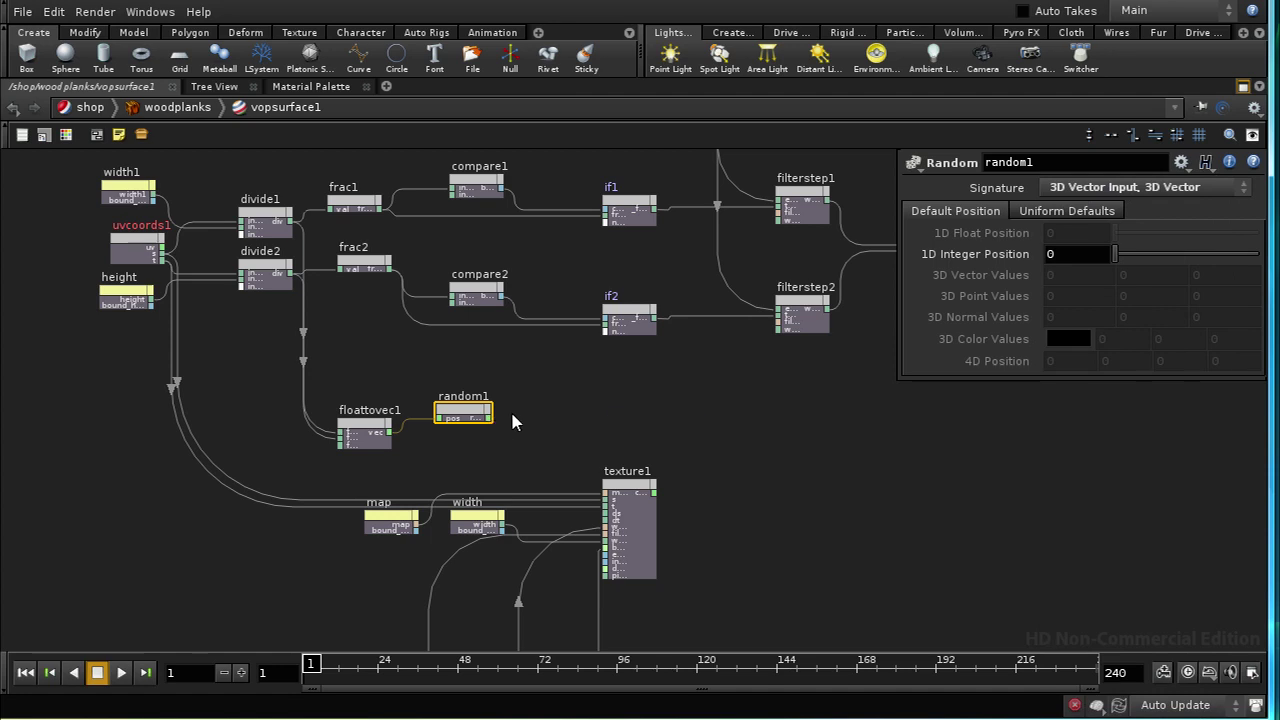
{"action": "middle_click_drag", "start_coordinate": [786, 603], "coordinate": [686, 600]}
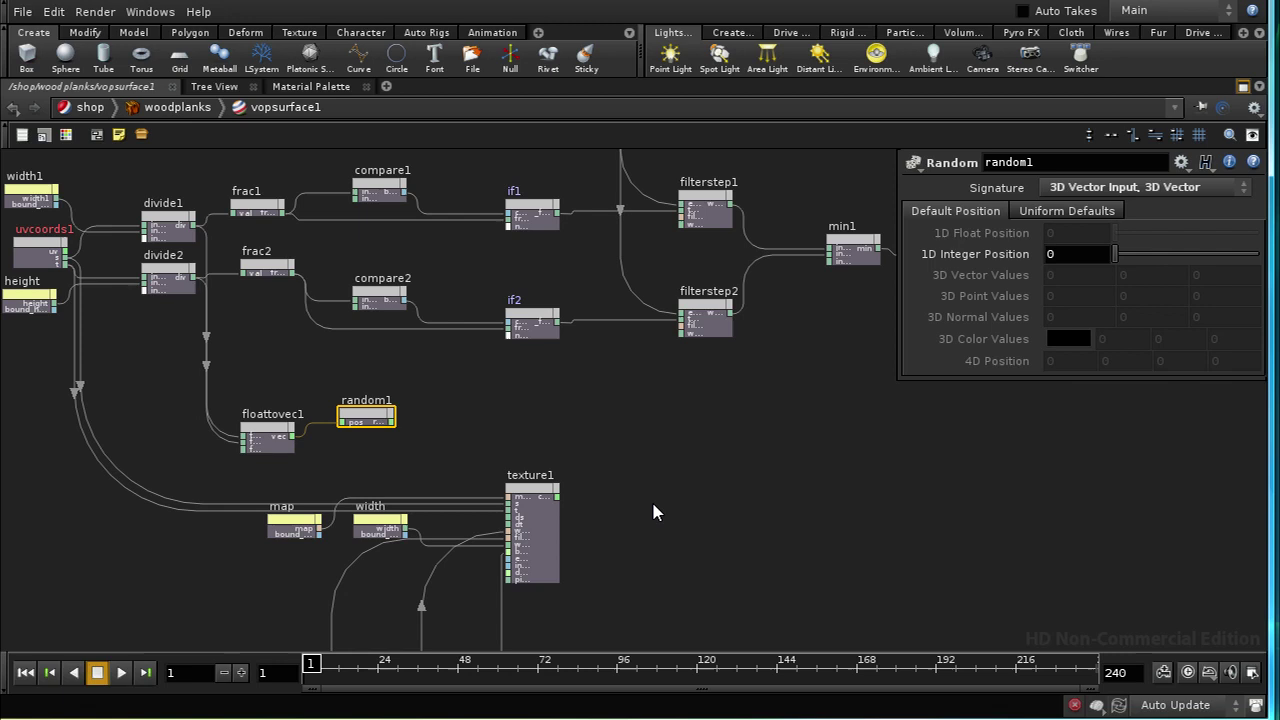
{"action": "middle_click_drag", "start_coordinate": [660, 537], "coordinate": [640, 486]}
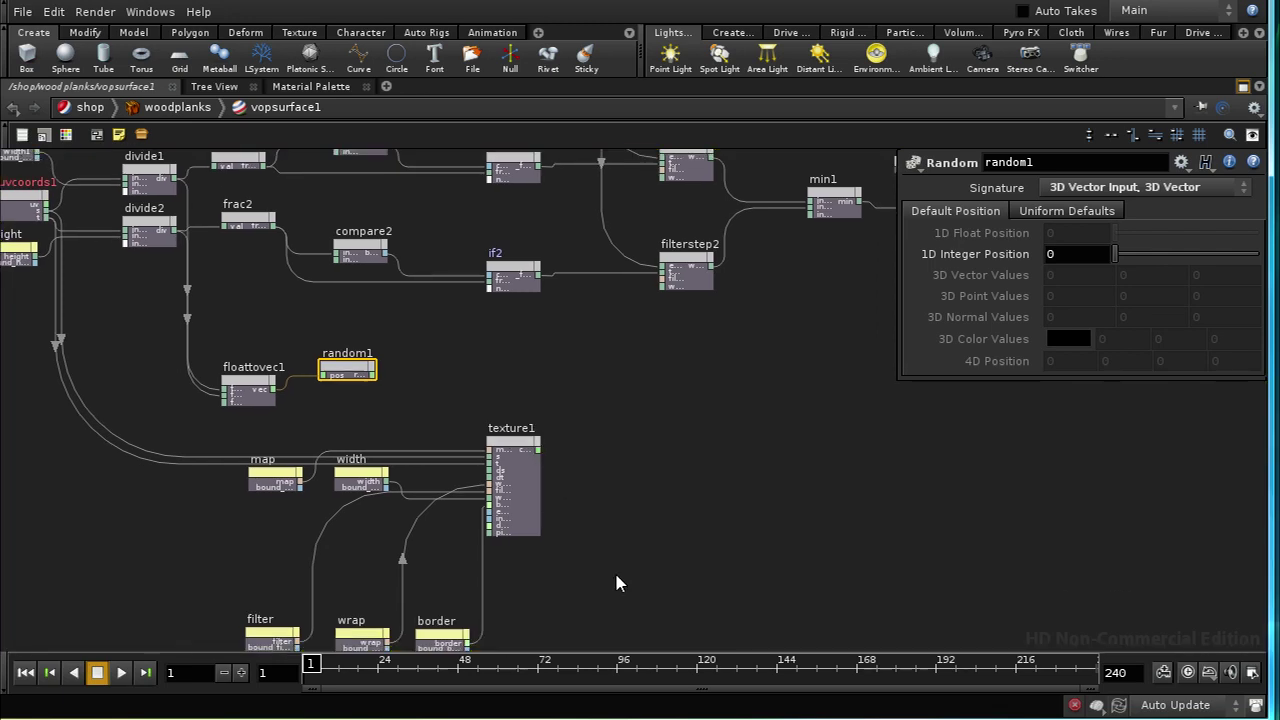
{"action": "middle_click_drag", "start_coordinate": [618, 578], "coordinate": [720, 591]}
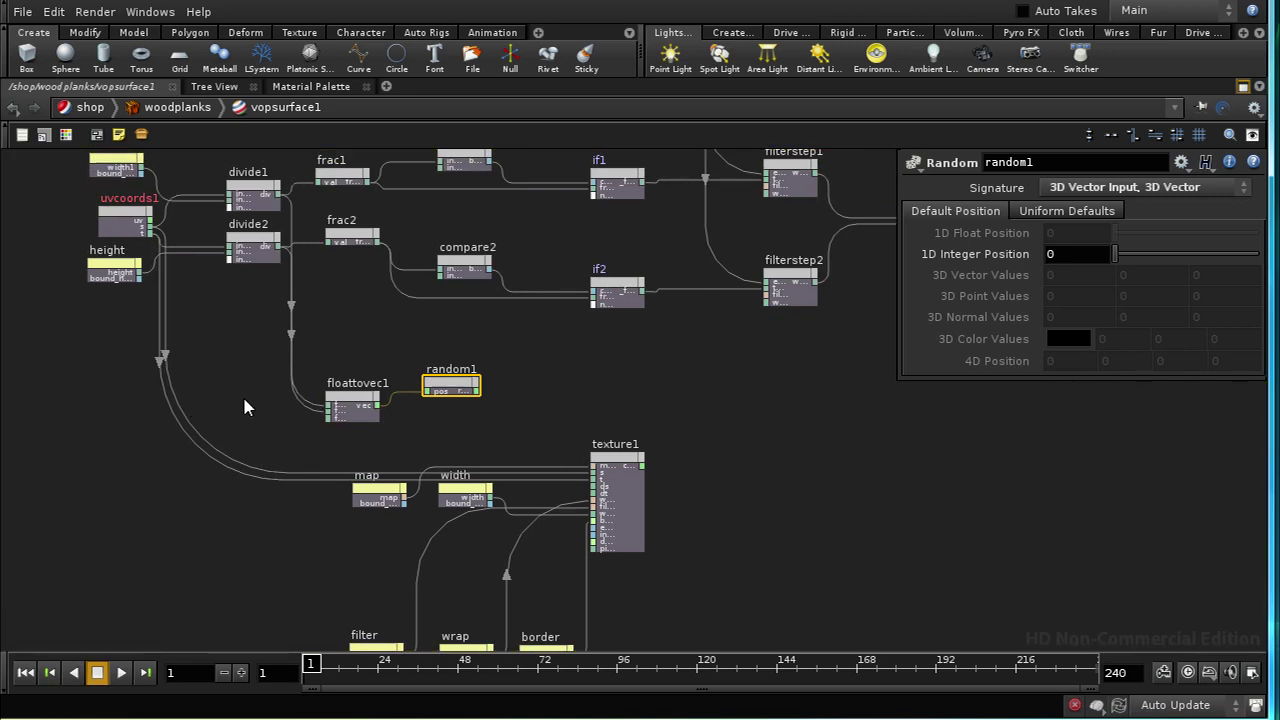
Add an Add node beside random1 that sums uvcoords1's uv output and random1's rand output.
{"action": "key", "text": "Tab"}
{"action": "key", "text": "Escape"}
{"action": "left_click_drag", "start_coordinate": [247, 522], "coordinate": [272, 539]}
{"action": "type", "text": "Add"}
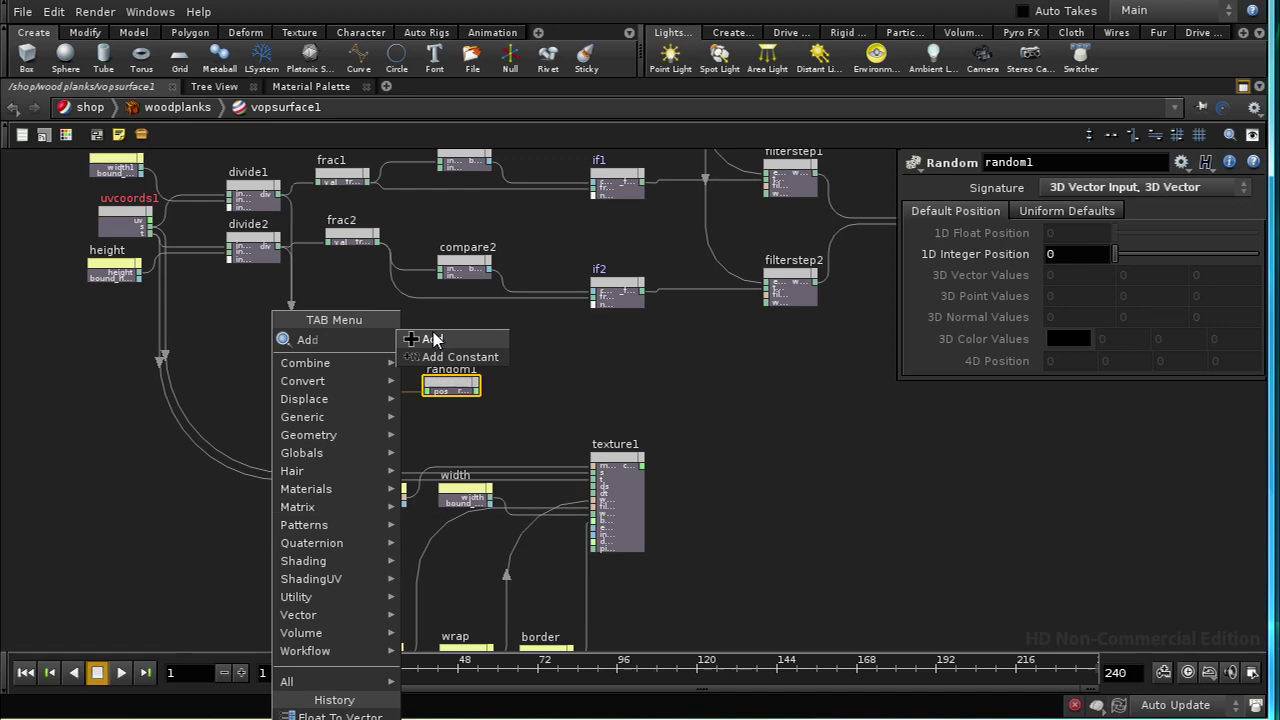
{"action": "left_click", "coordinate": [434, 340]}
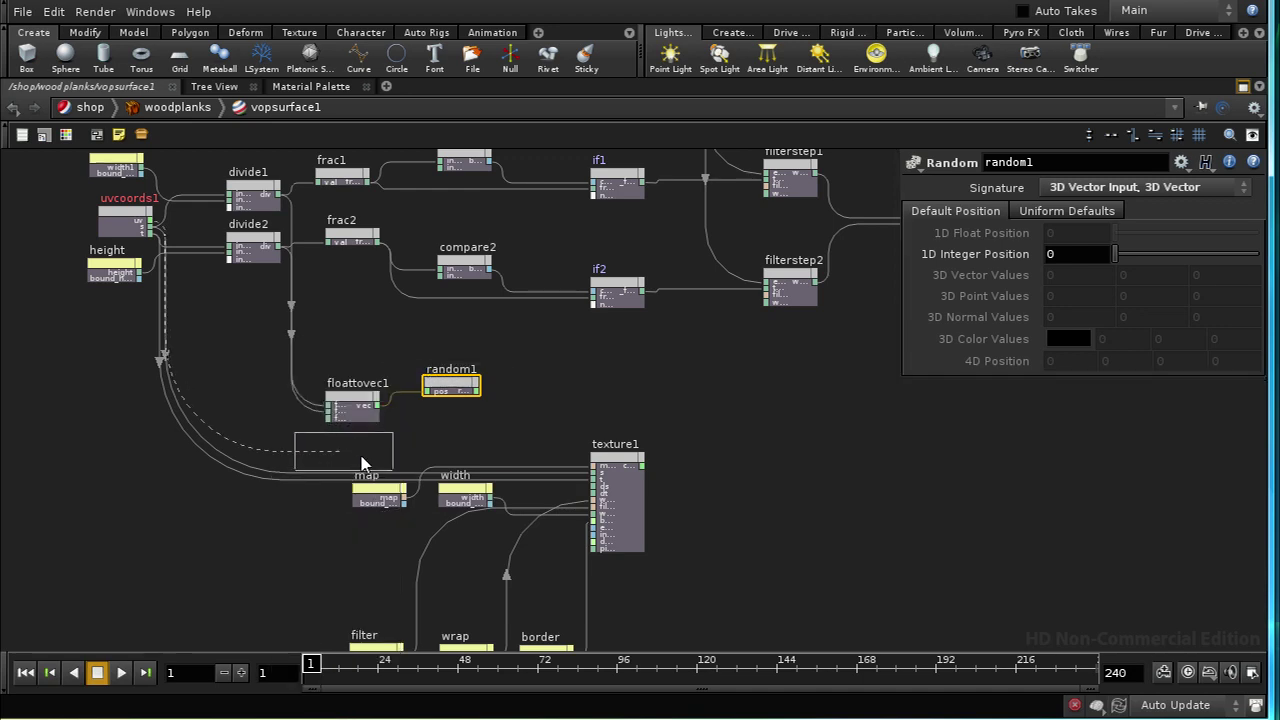
{"action": "left_click", "coordinate": [457, 447]}
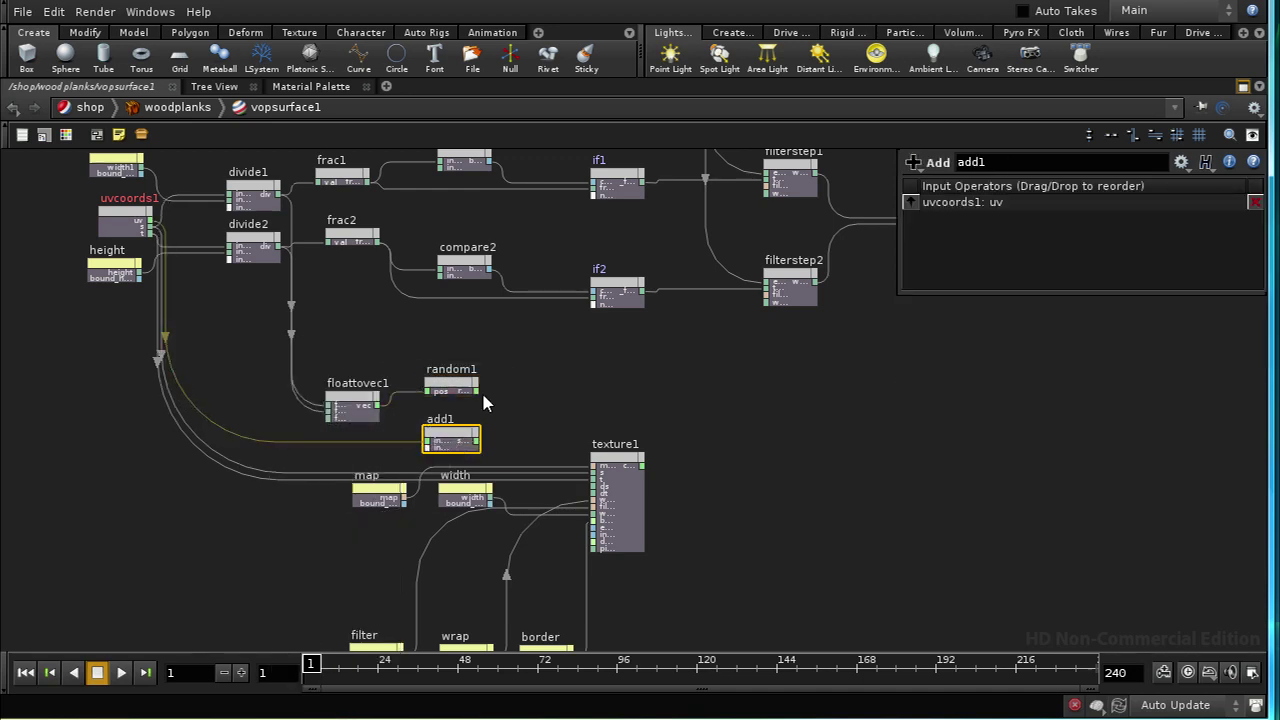
{"action": "left_click_drag", "start_coordinate": [472, 440], "coordinate": [540, 439]}
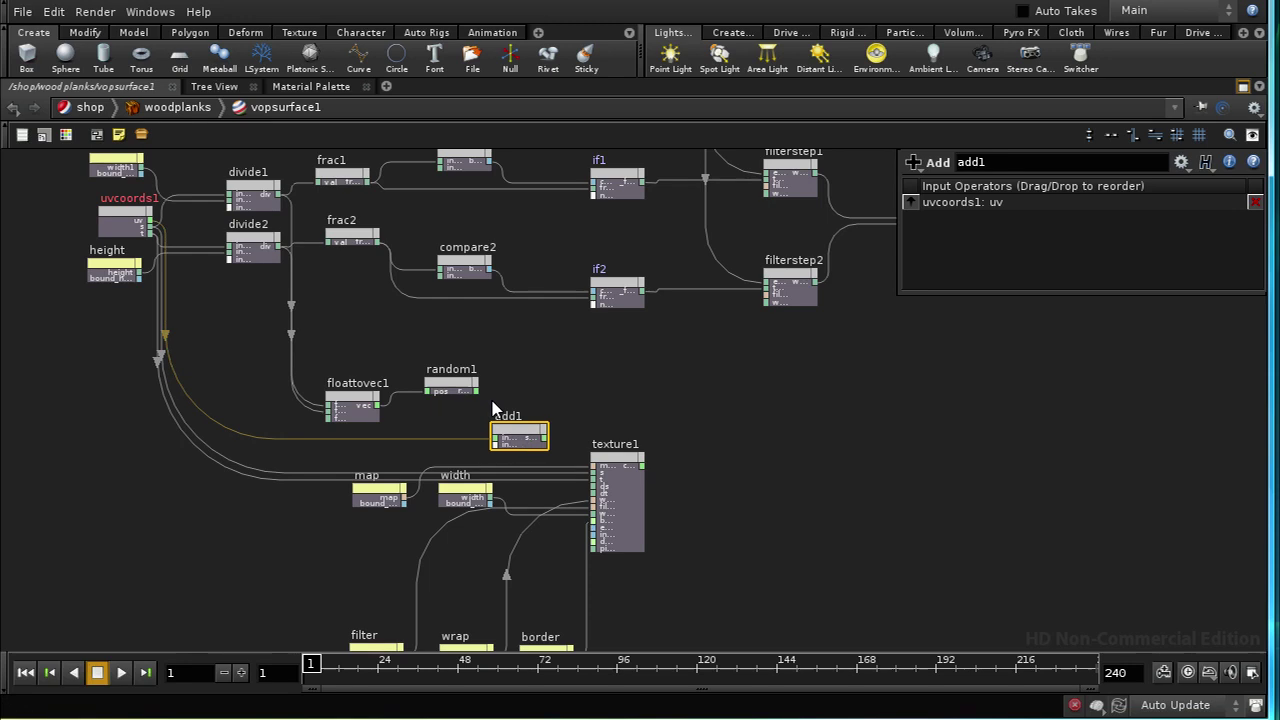
{"action": "left_click_drag", "start_coordinate": [477, 392], "coordinate": [500, 445]}
Move the texture1 node farther away from add1 to make room between them.
{"action": "middle_click_drag", "start_coordinate": [717, 543], "coordinate": [532, 476]}
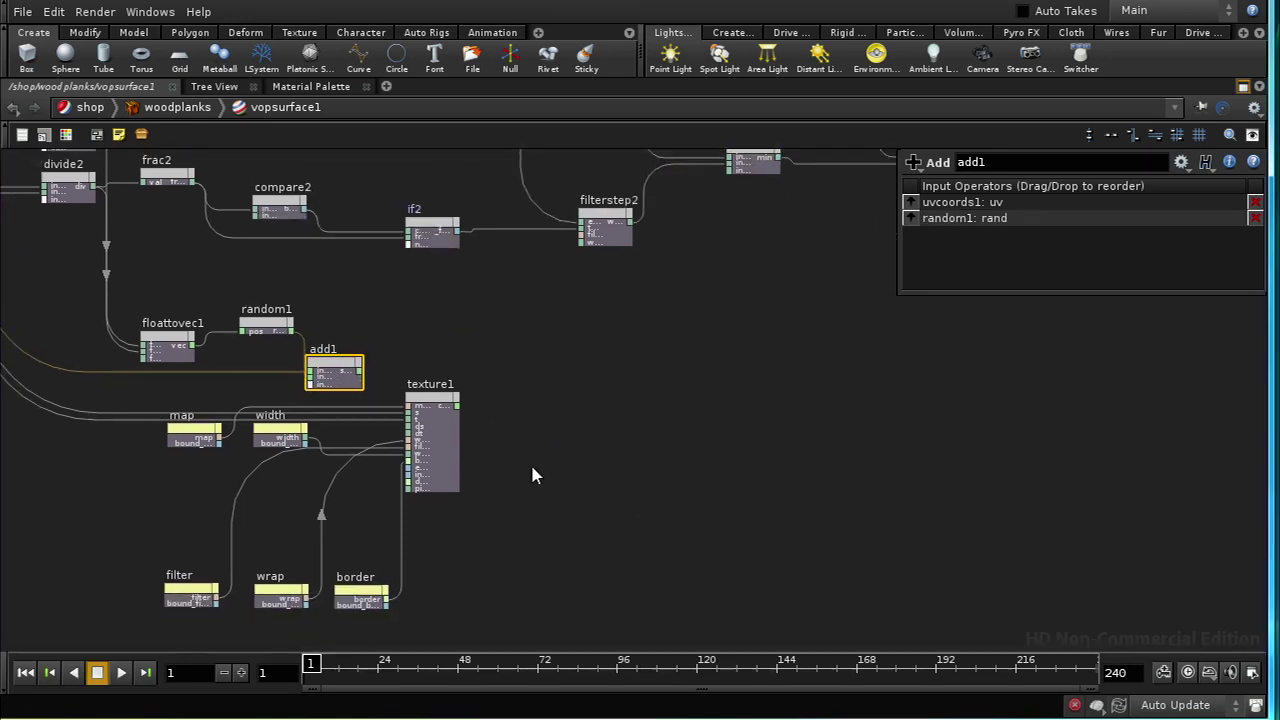
{"action": "left_click_drag", "start_coordinate": [405, 375], "coordinate": [511, 532]}
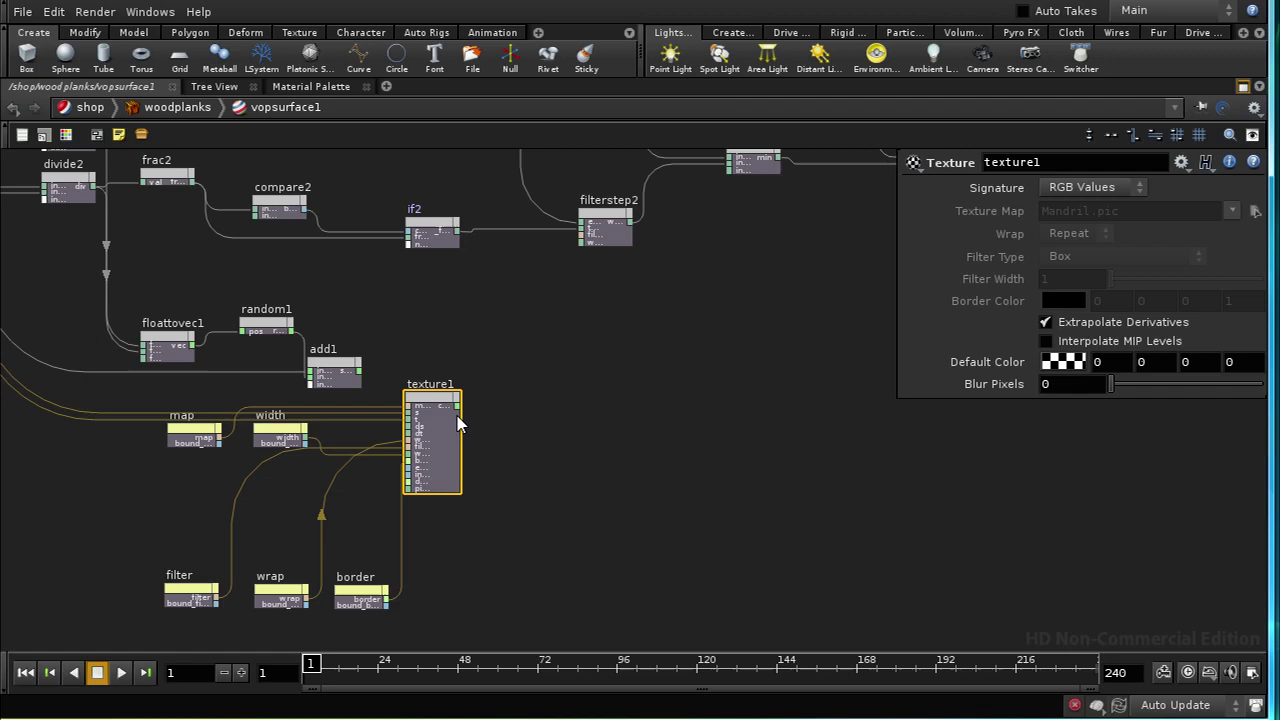
{"action": "left_click_drag", "start_coordinate": [433, 403], "coordinate": [566, 407]}
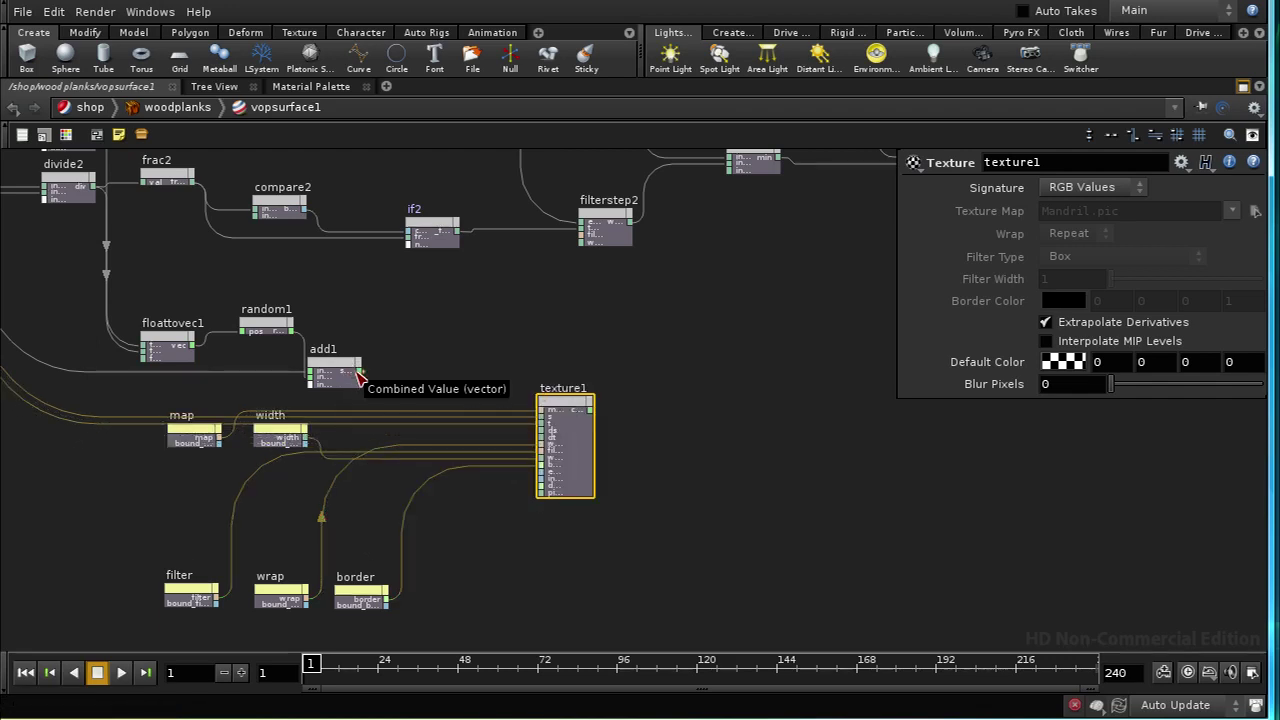
Add a Vector To Float node fed by add1's sum output, between add1 and texture1.
{"action": "key", "text": "Tab"}
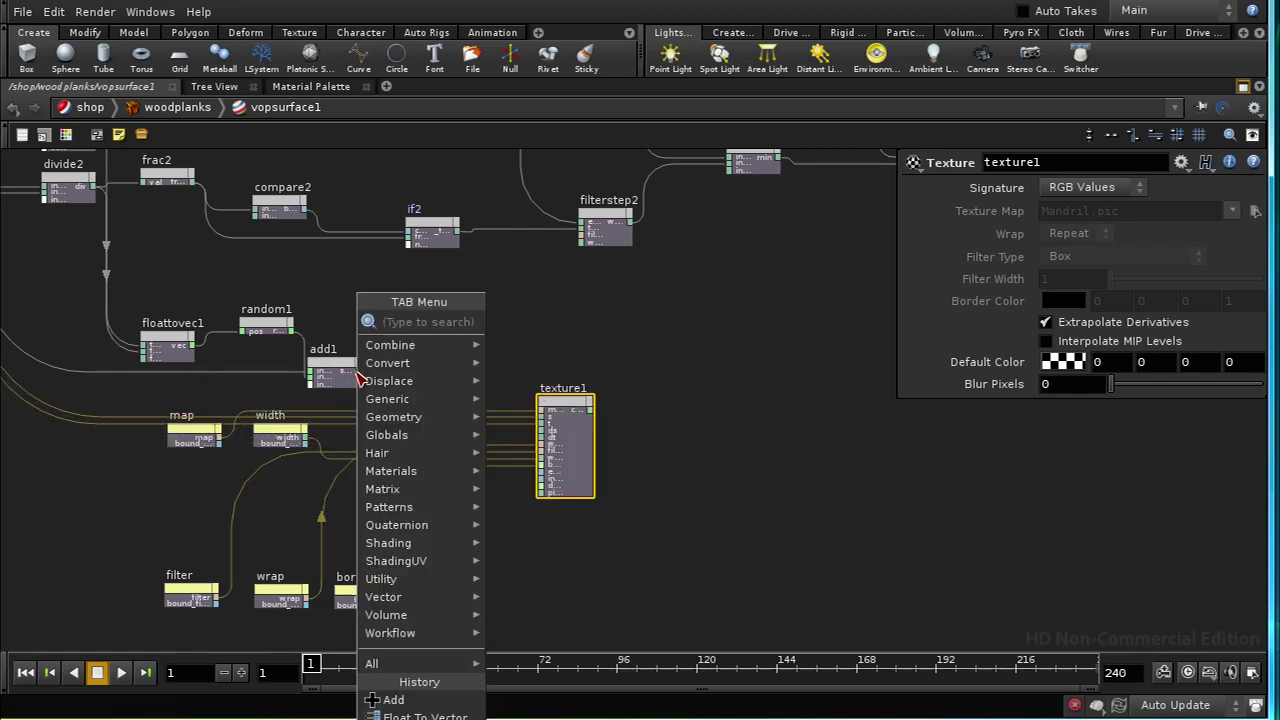
{"action": "type", "text": "v"}
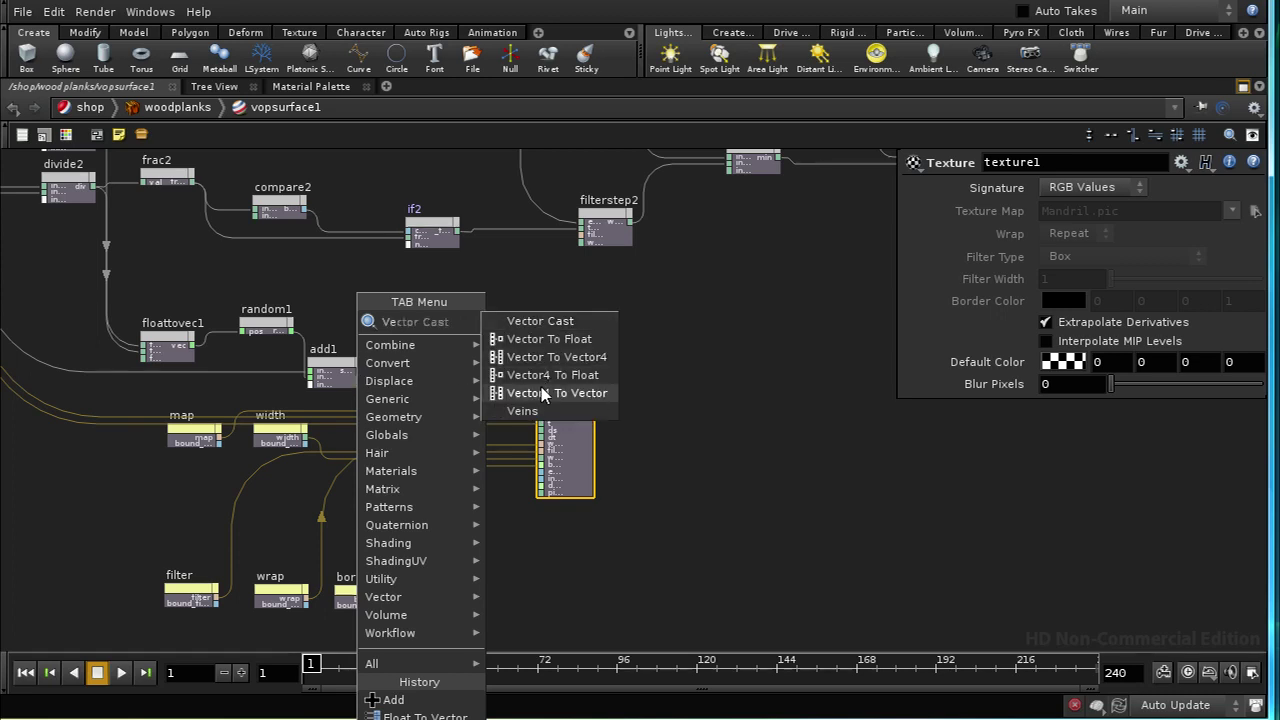
{"action": "left_click", "coordinate": [538, 347]}
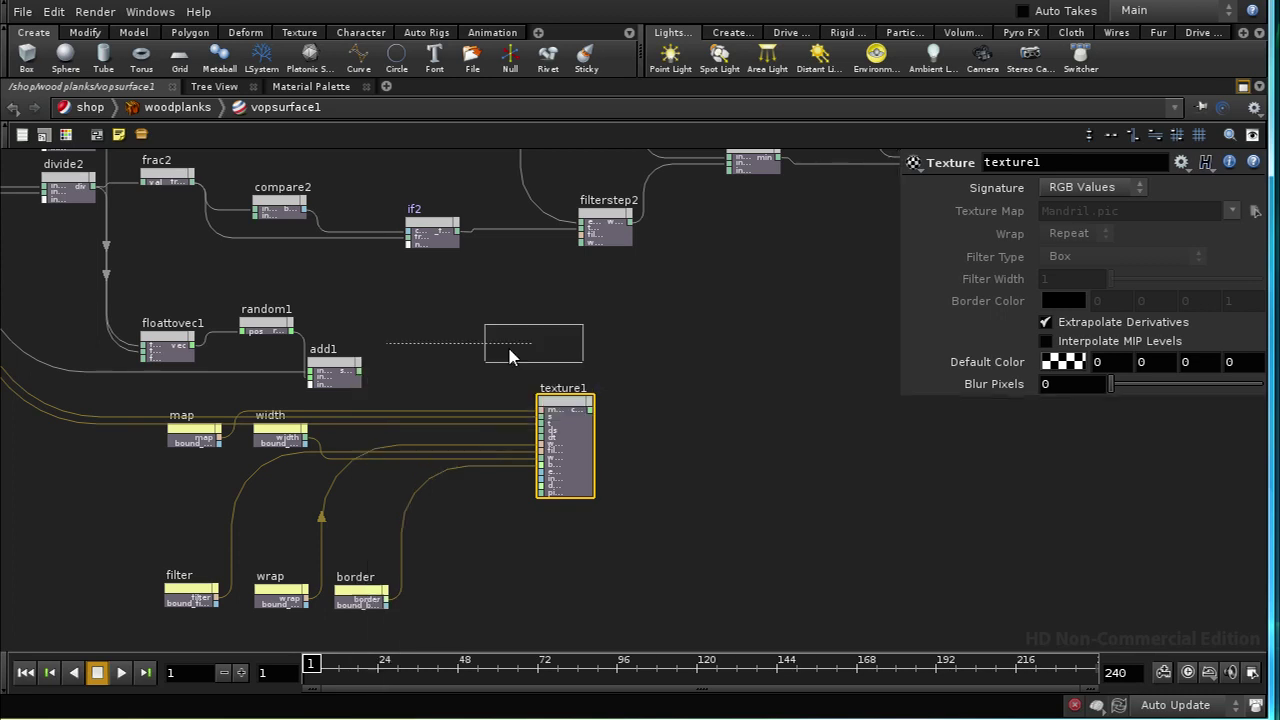
{"action": "left_click", "coordinate": [428, 373]}
Connect vectofloat1's fval1 and fval2 outputs to texture1's s and t inputs.
{"action": "scroll", "coordinate": [698, 437], "scroll_direction": "up", "scroll_amount": 4}
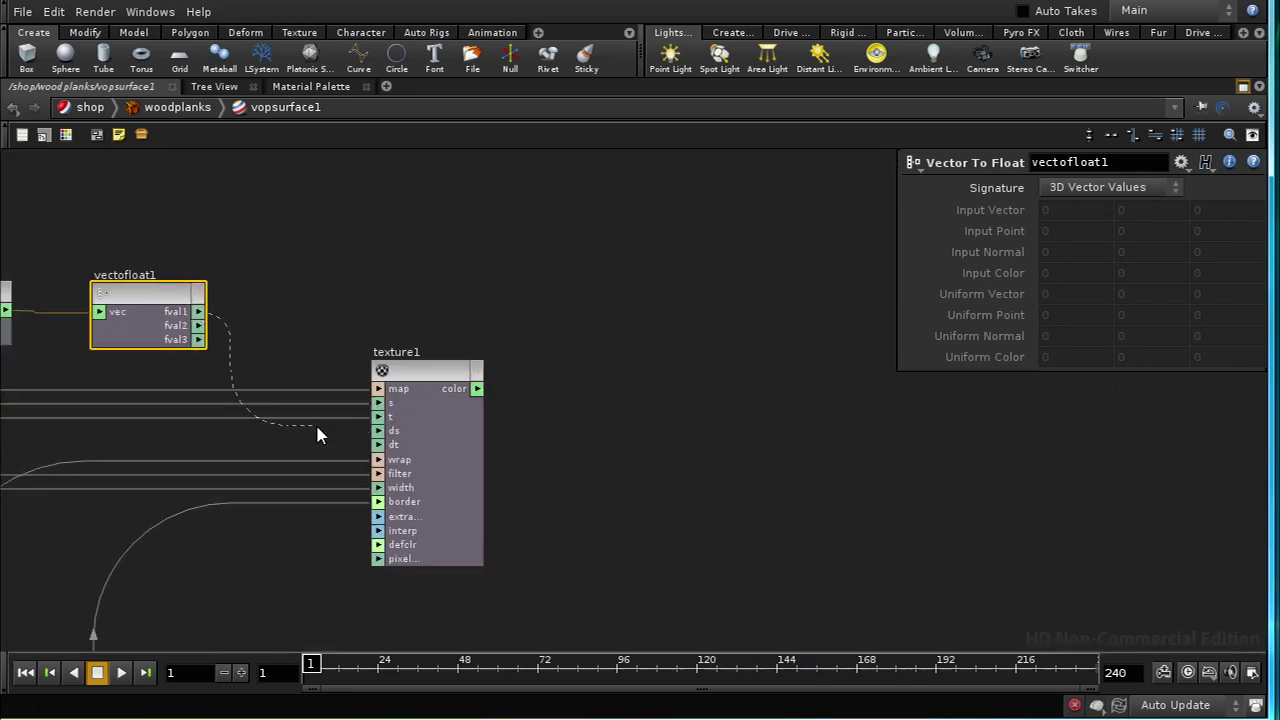
{"action": "left_click", "coordinate": [378, 402]}
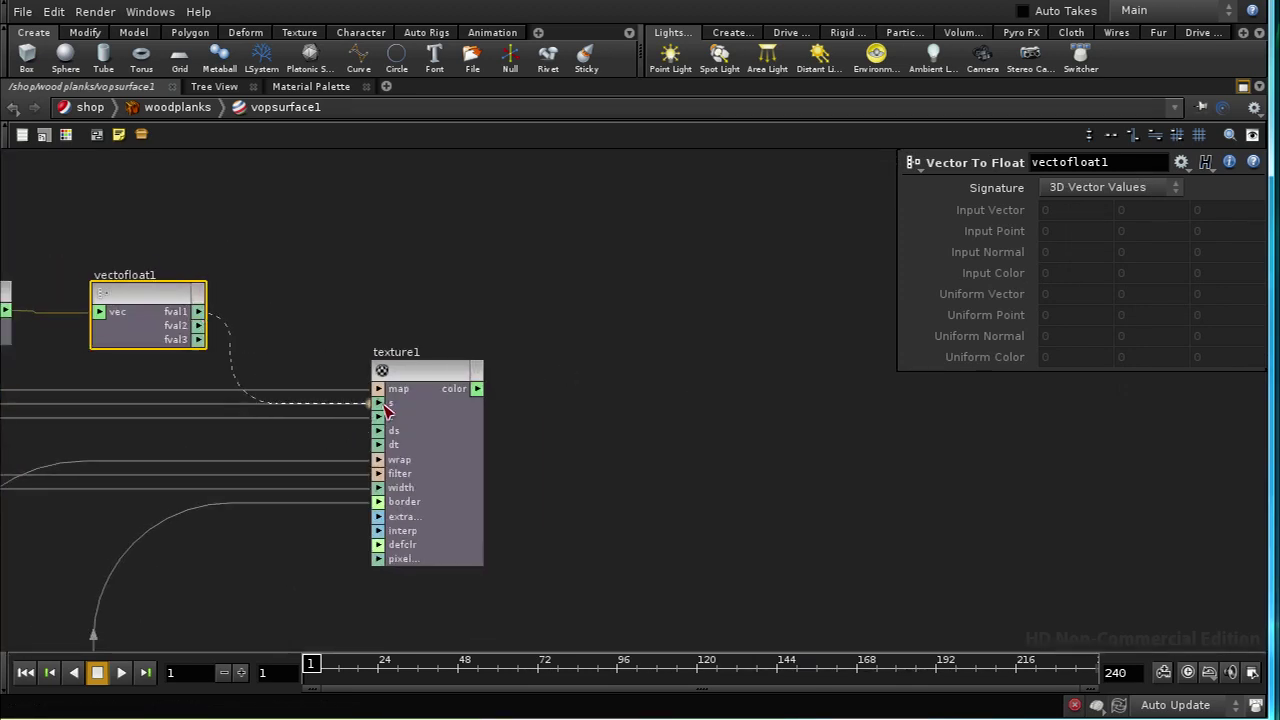
{"action": "left_click", "coordinate": [199, 326]}
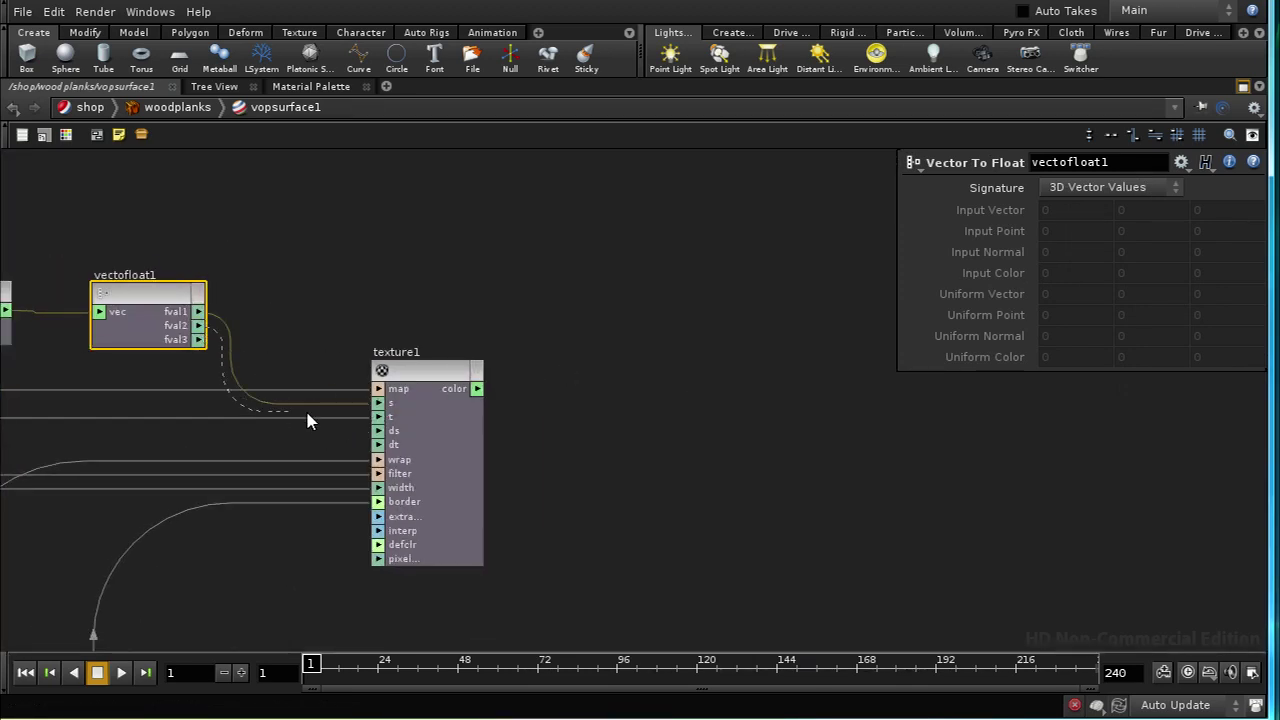
{"action": "left_click", "coordinate": [378, 418]}
Examine the node chain from random1 through add1 and vectofloat1 into texture1's s and t inputs.
{"action": "middle_click_drag", "start_coordinate": [559, 502], "coordinate": [623, 472]}
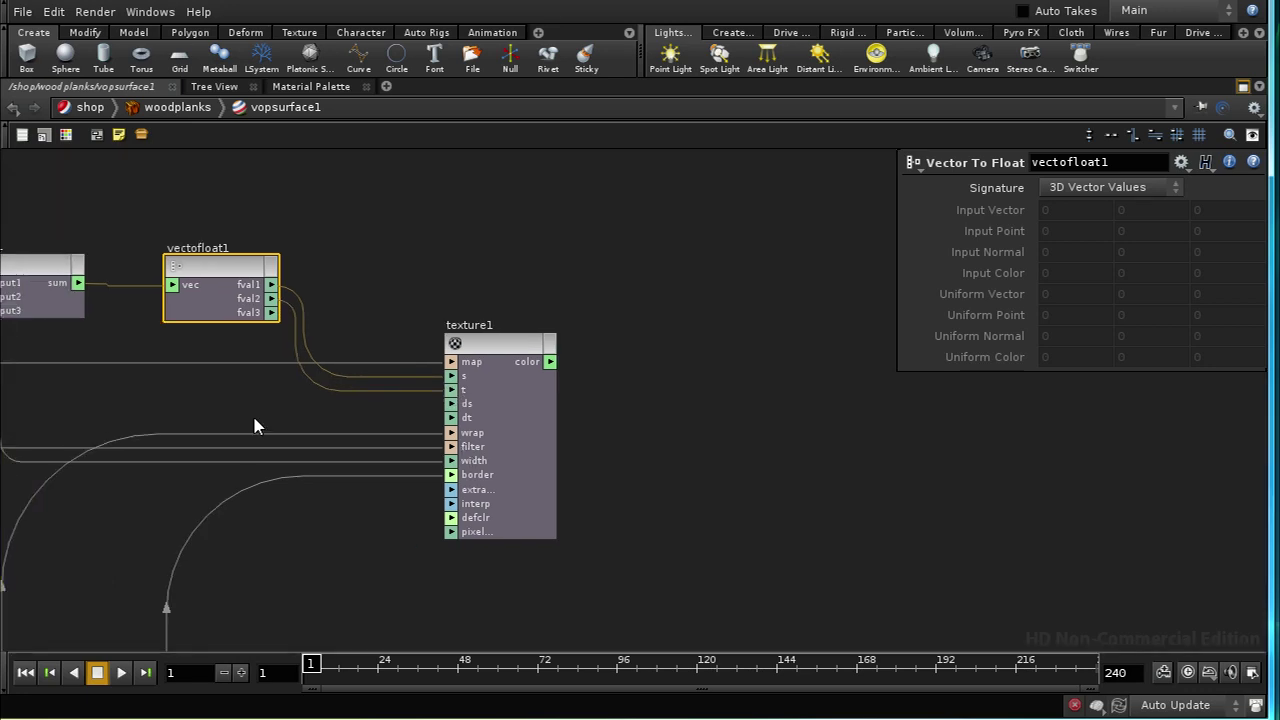
{"action": "middle_click_drag", "start_coordinate": [254, 427], "coordinate": [409, 439]}
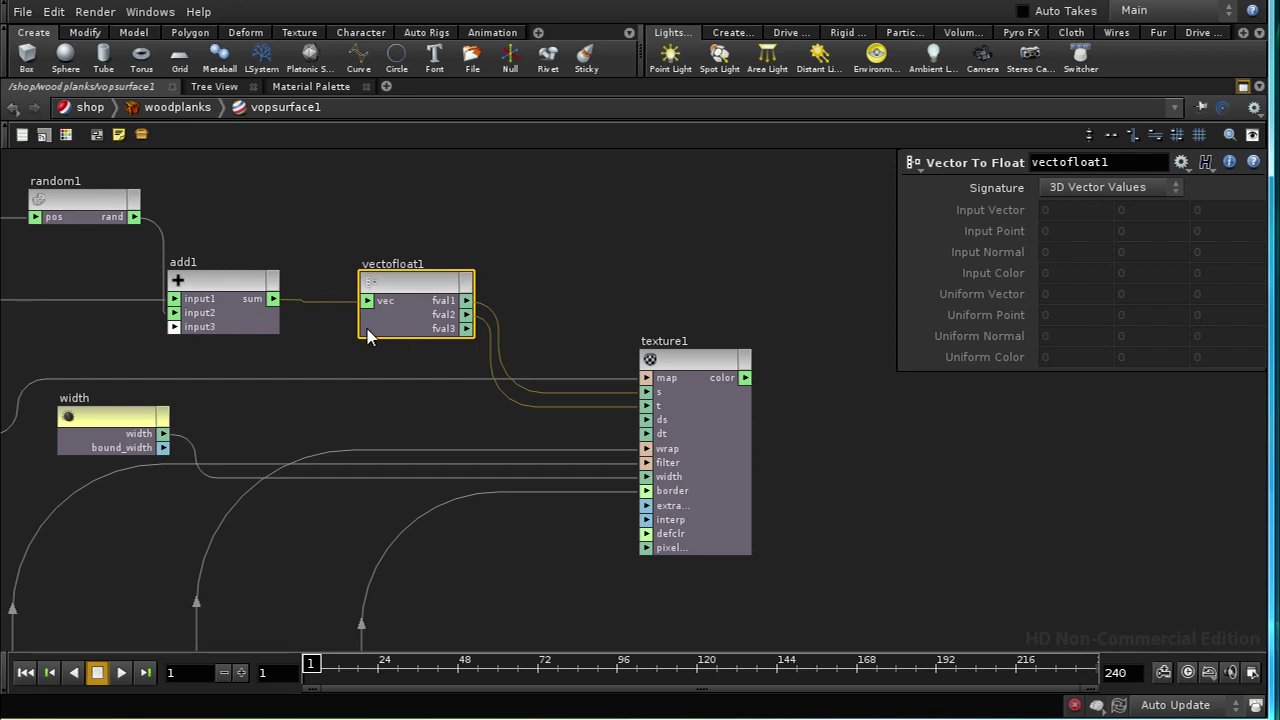
{"action": "middle_click_drag", "start_coordinate": [206, 237], "coordinate": [198, 215]}
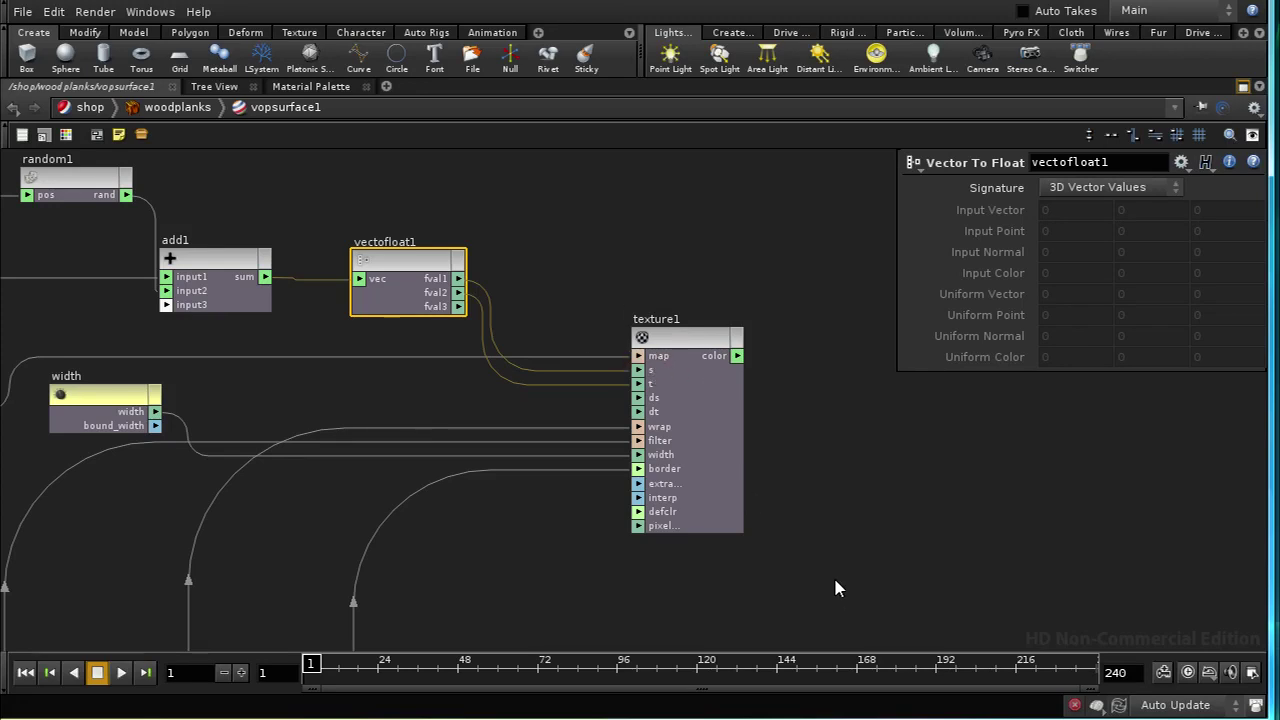
{"action": "middle_click_drag", "start_coordinate": [838, 588], "coordinate": [709, 539]}
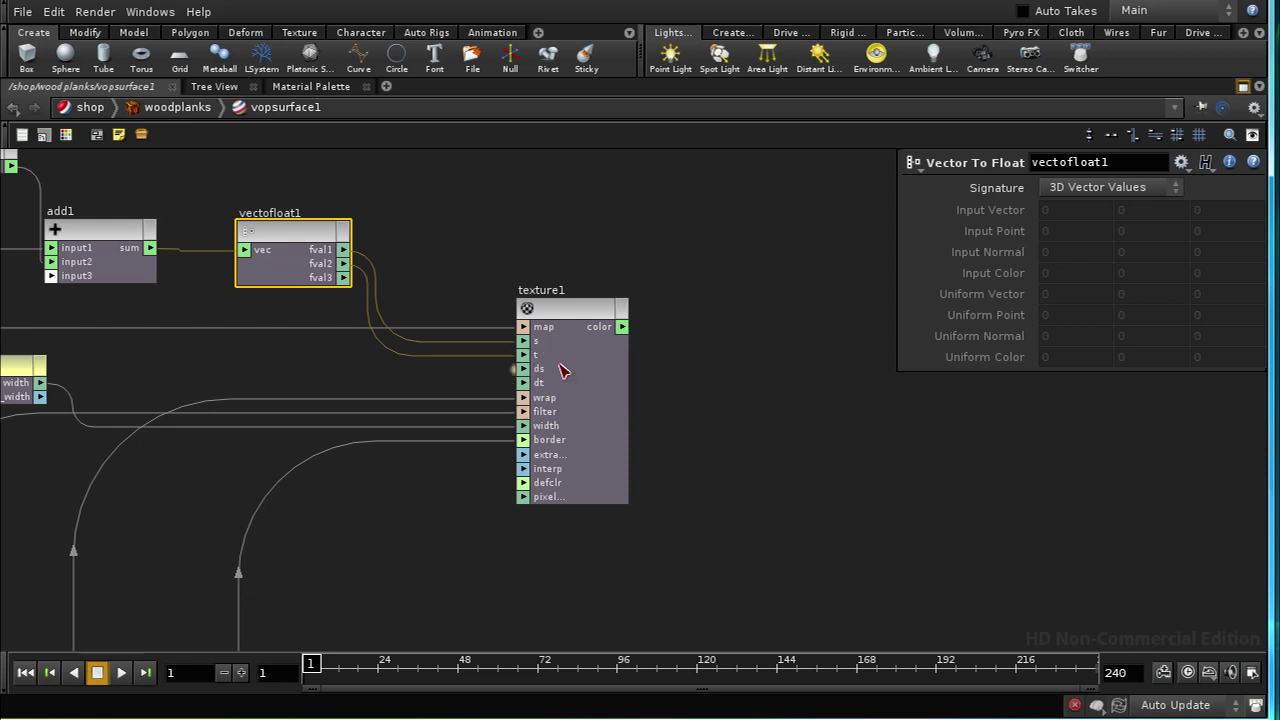
{"action": "middle_click_drag", "start_coordinate": [707, 435], "coordinate": [634, 420]}
{"action": "scroll", "coordinate": [634, 420], "scroll_direction": "down", "scroll_amount": 3}
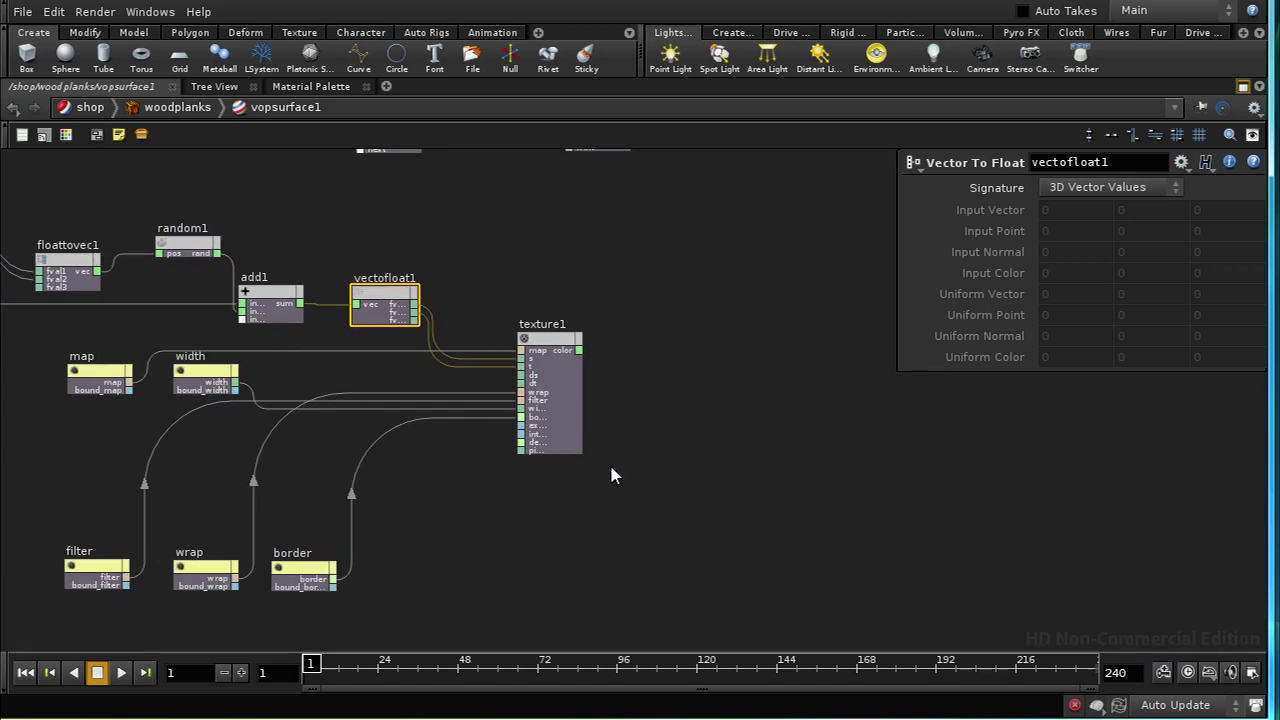
{"action": "middle_click_drag", "start_coordinate": [614, 486], "coordinate": [564, 521]}
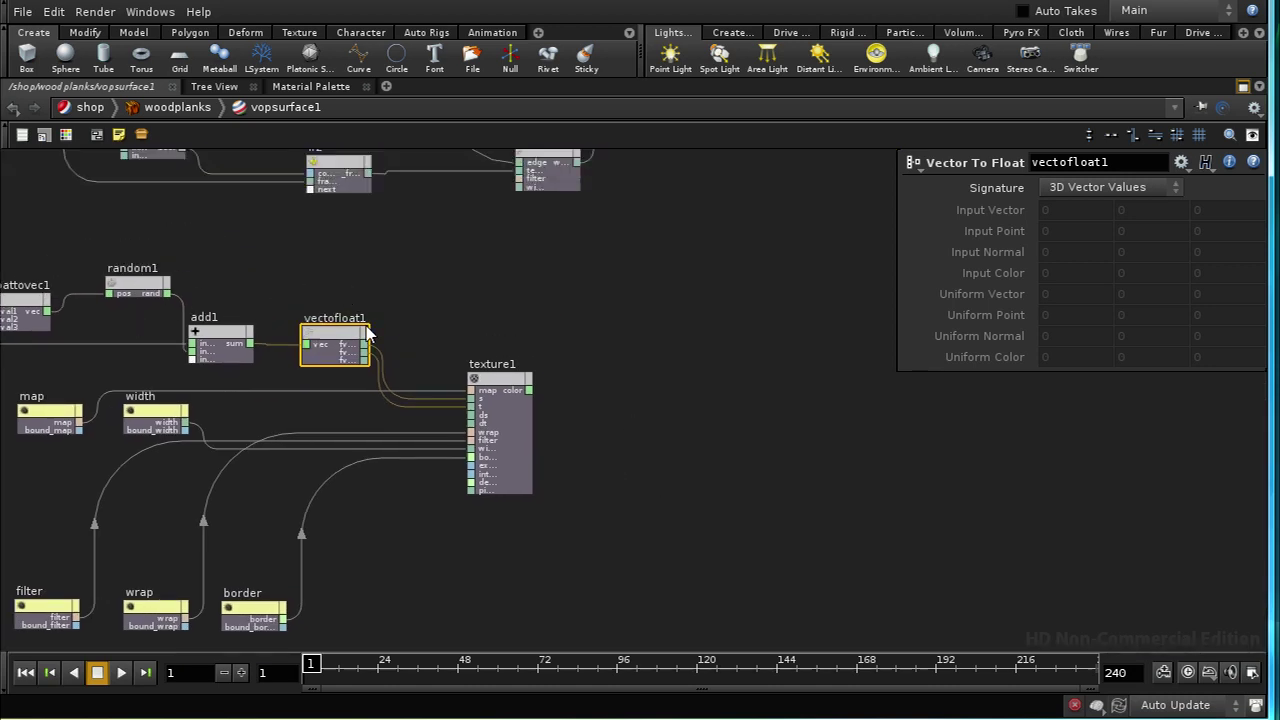
Insert a Multiply node between mix1 and output1, and connect texture1's color output to its second input.
{"action": "middle_click_drag", "start_coordinate": [662, 483], "coordinate": [526, 514]}
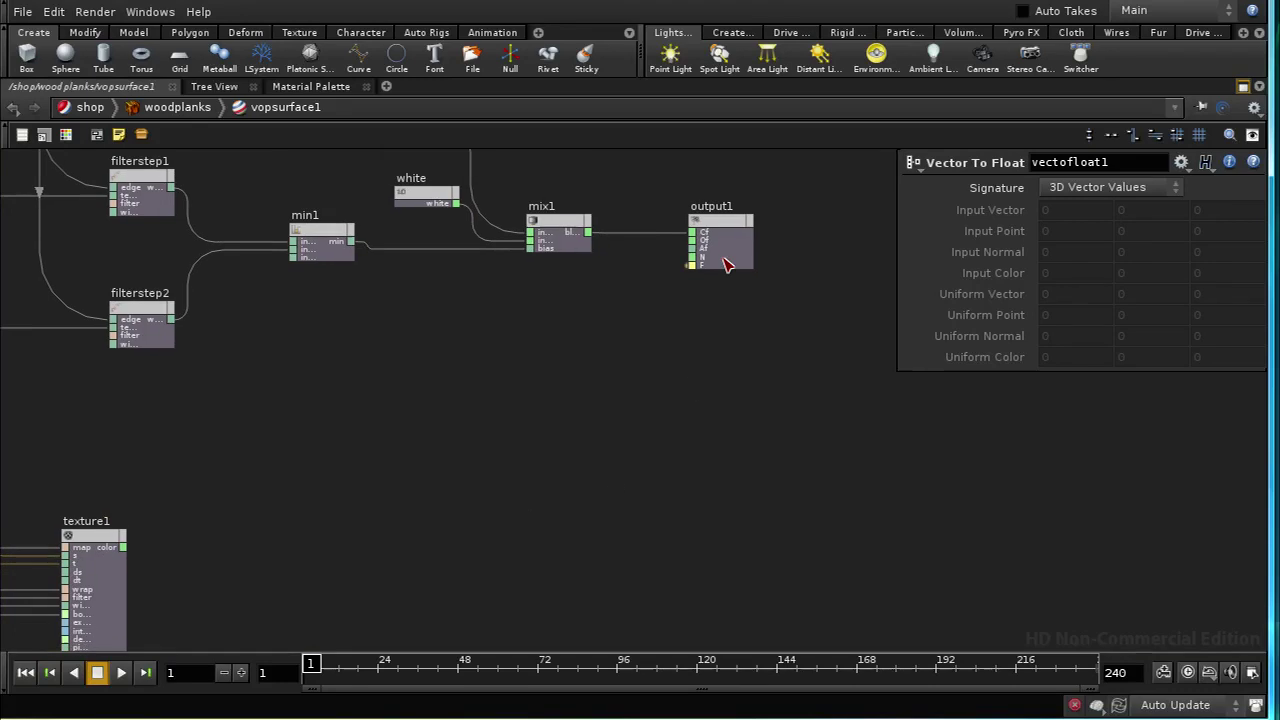
{"action": "left_click_drag", "start_coordinate": [721, 224], "coordinate": [805, 238]}
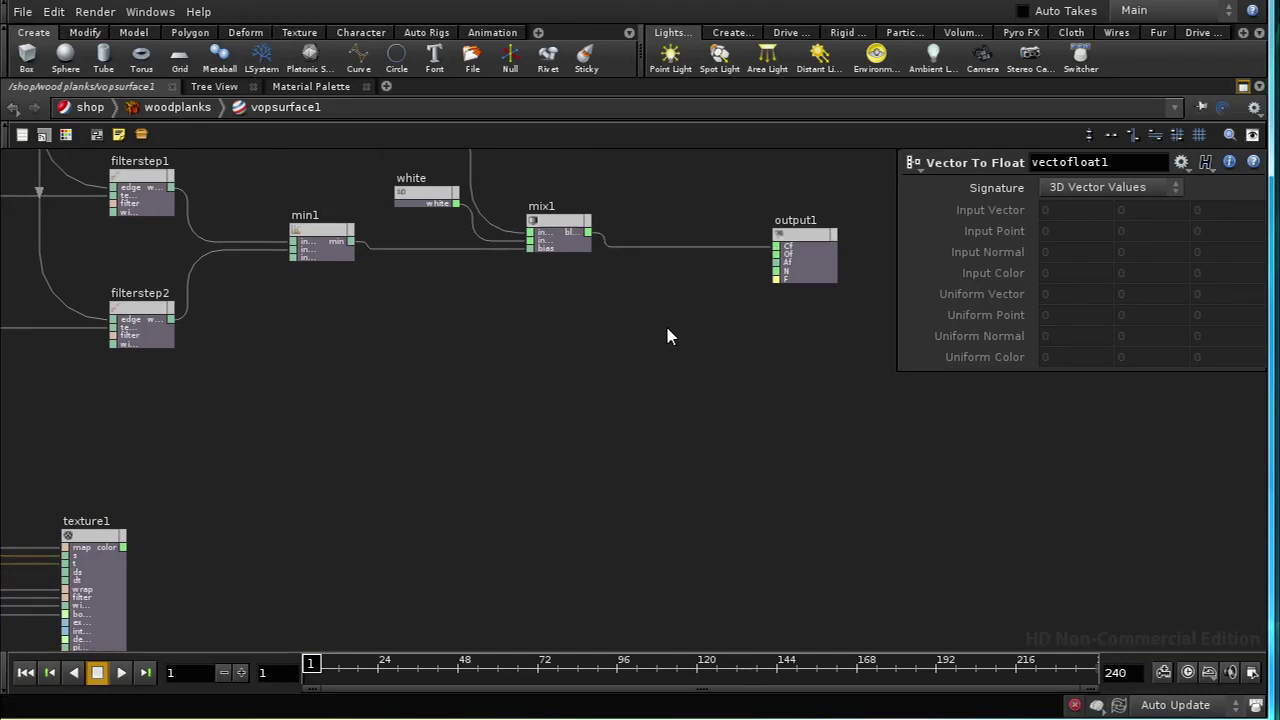
{"action": "key", "text": "Tab"}
{"action": "type", "text": "Multiply"}
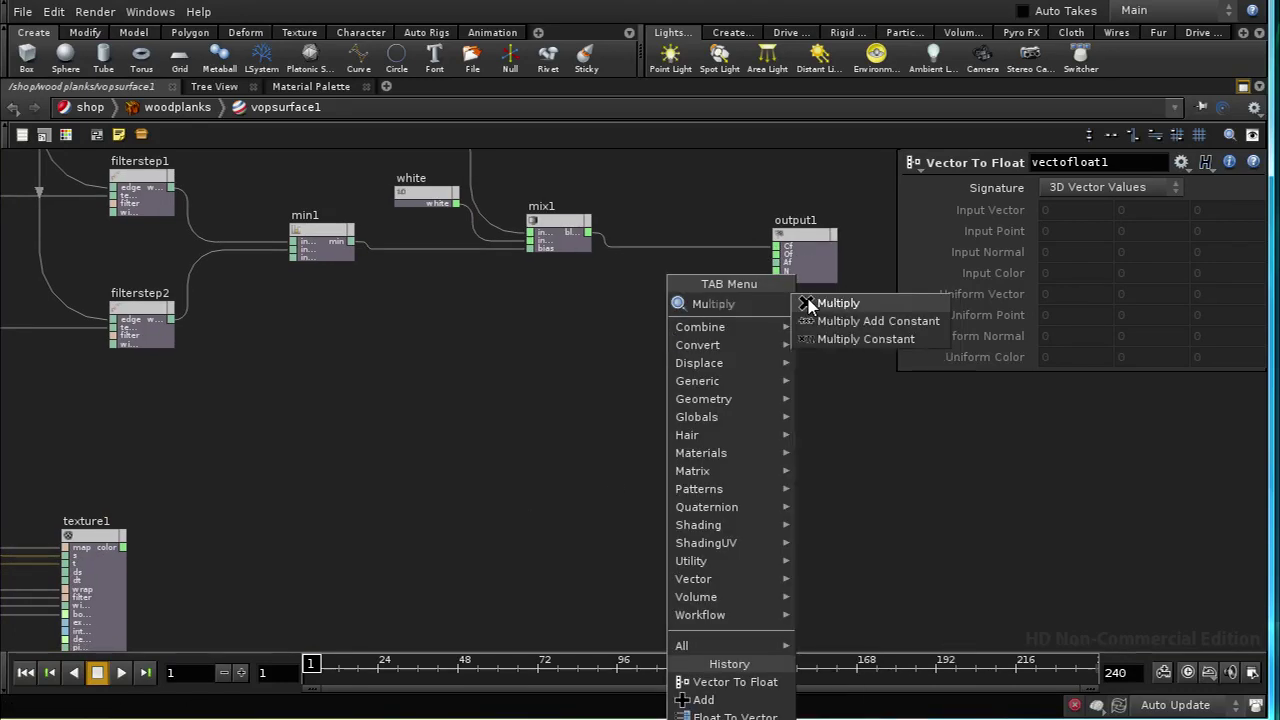
{"action": "left_click", "coordinate": [818, 303]}
{"action": "left_click", "coordinate": [700, 264]}
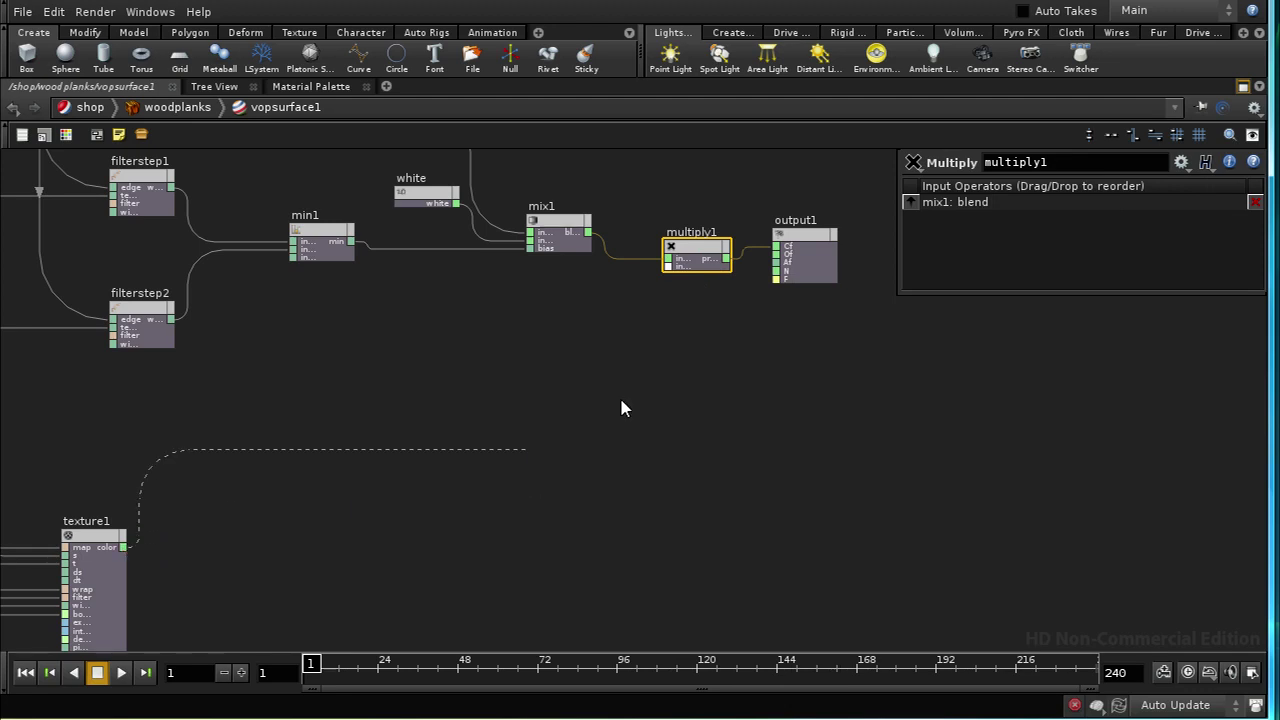
{"action": "left_click", "coordinate": [669, 267]}
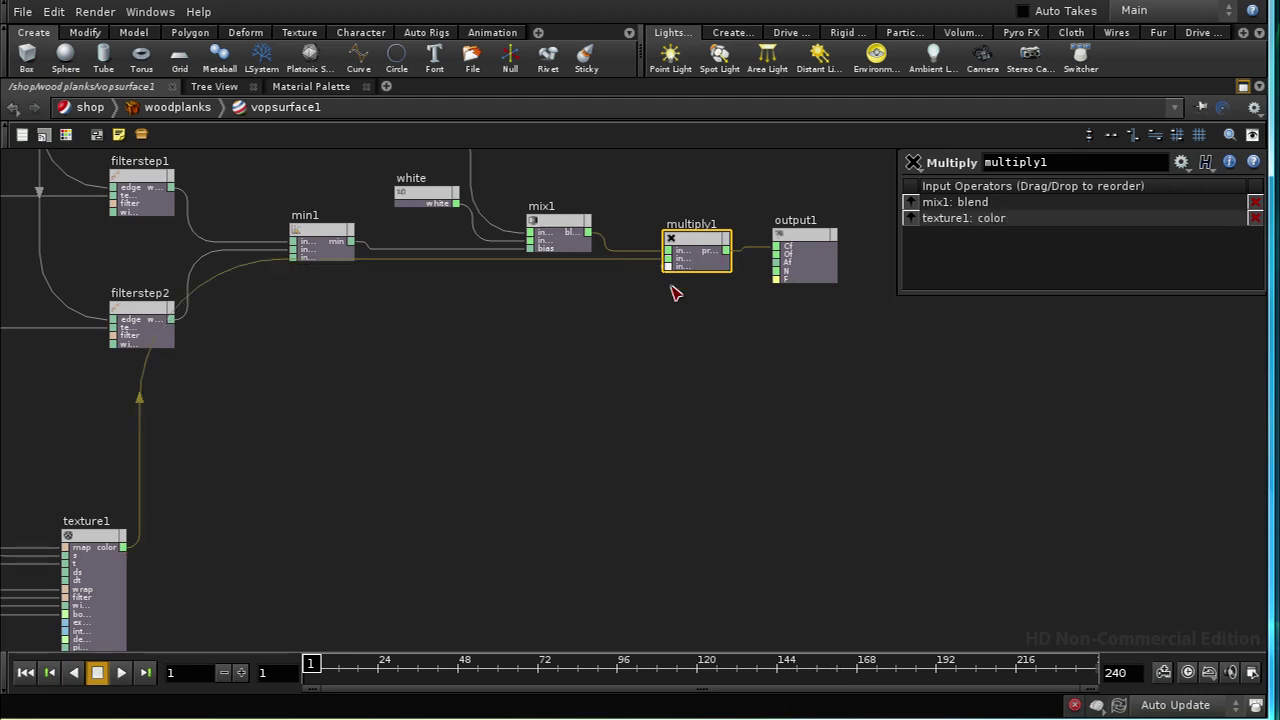
Start a render of the scene with mantra1.
{"action": "middle_click_drag", "start_coordinate": [674, 302], "coordinate": [327, 445]}
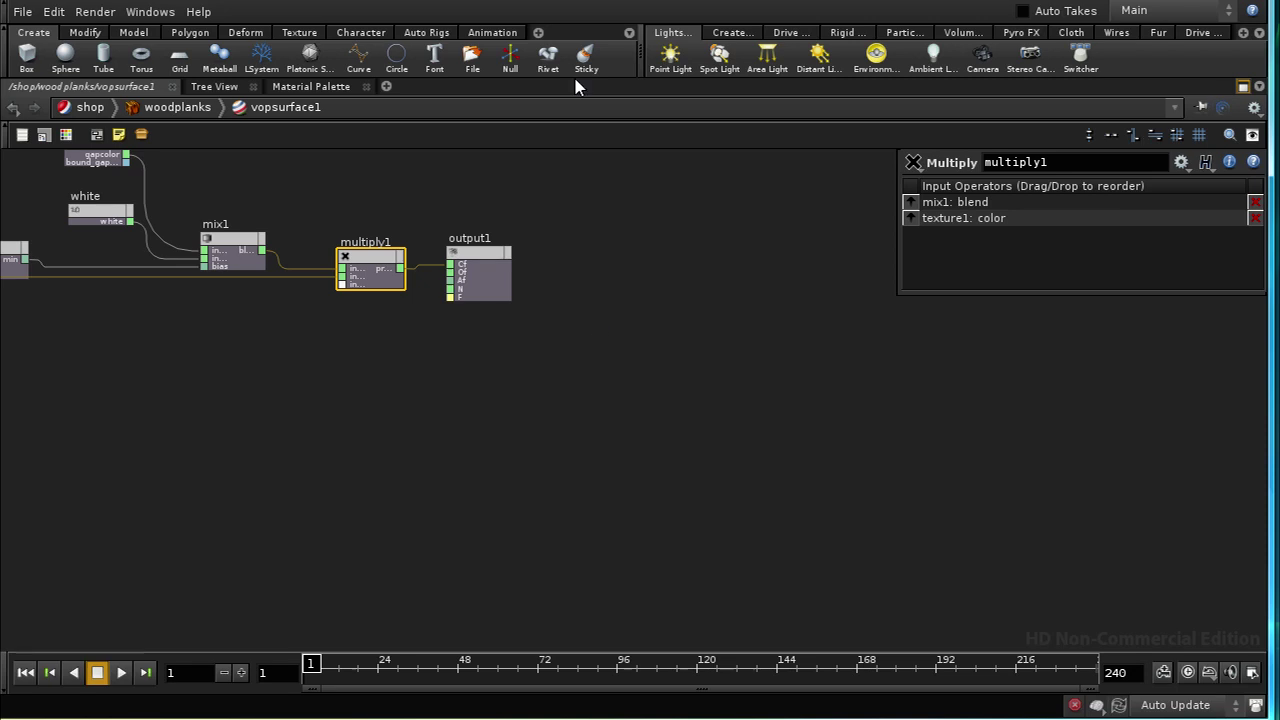
{"action": "left_click", "coordinate": [108, 14]}
{"action": "mouse_move", "coordinate": [211, 90]}
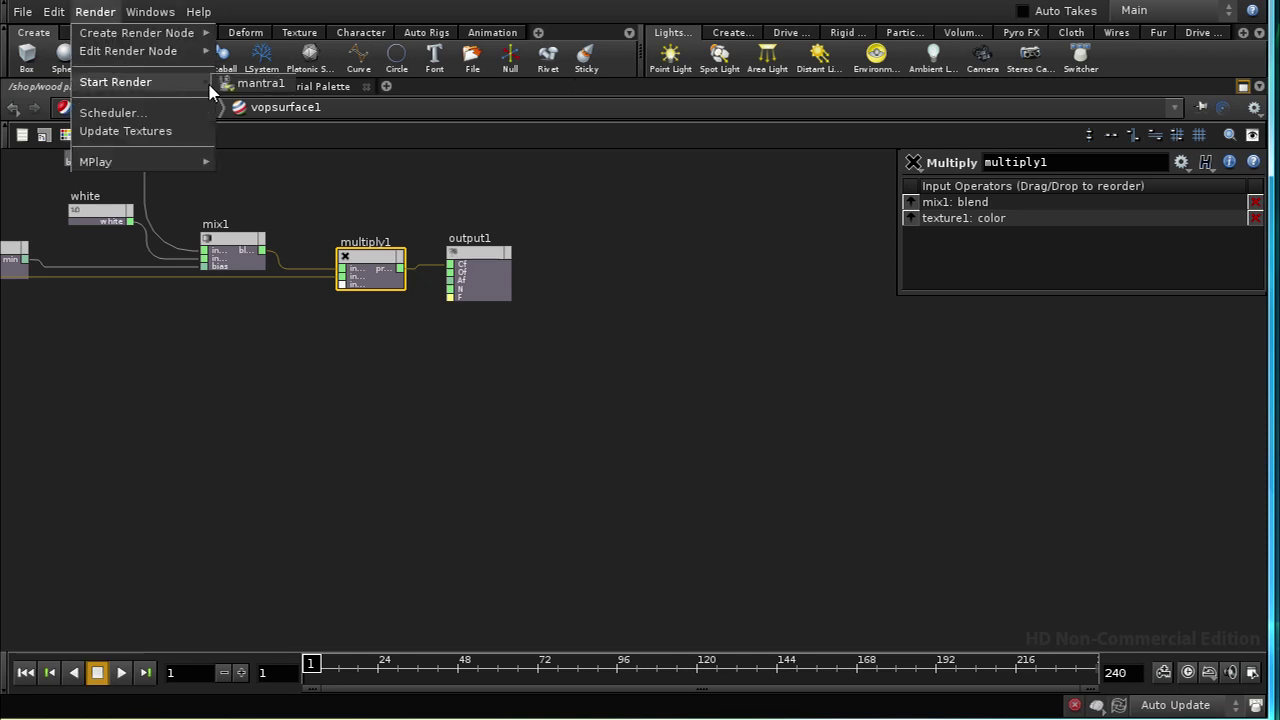
{"action": "left_click", "coordinate": [258, 84]}
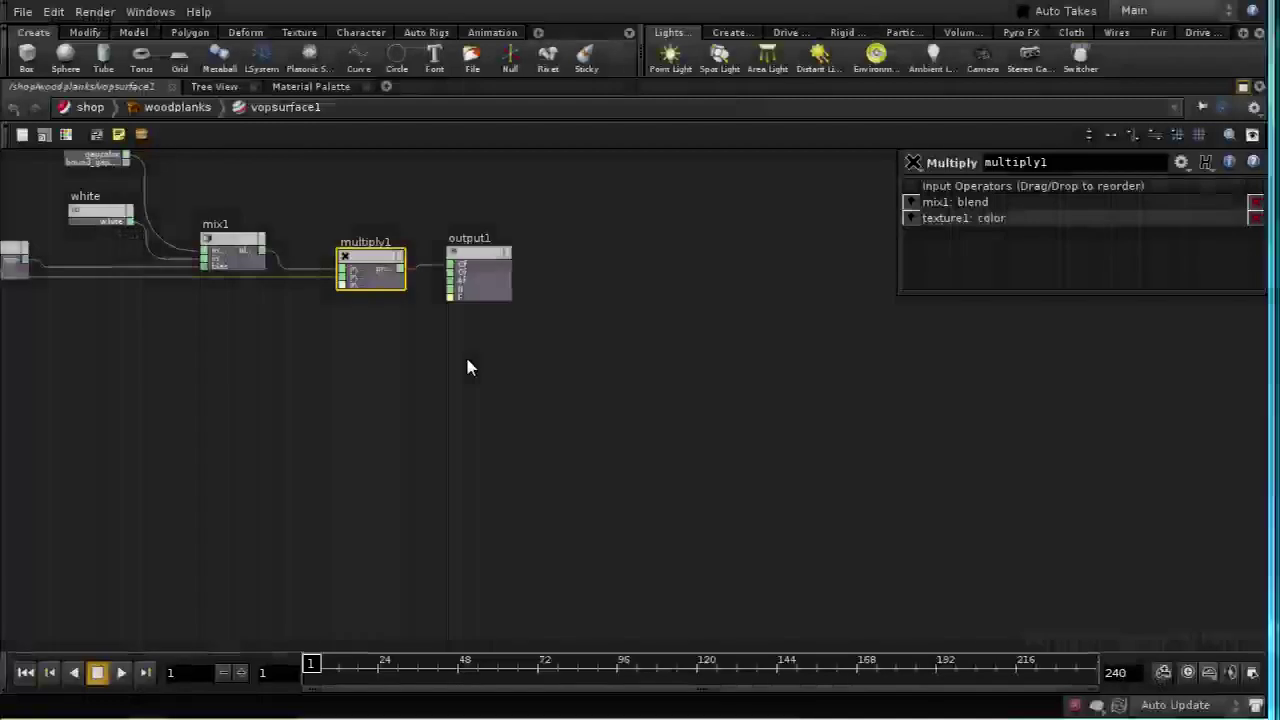
Add a separate, unconnected Add node in the free space above random1.
{"action": "middle_click_drag", "start_coordinate": [465, 354], "coordinate": [763, 463]}
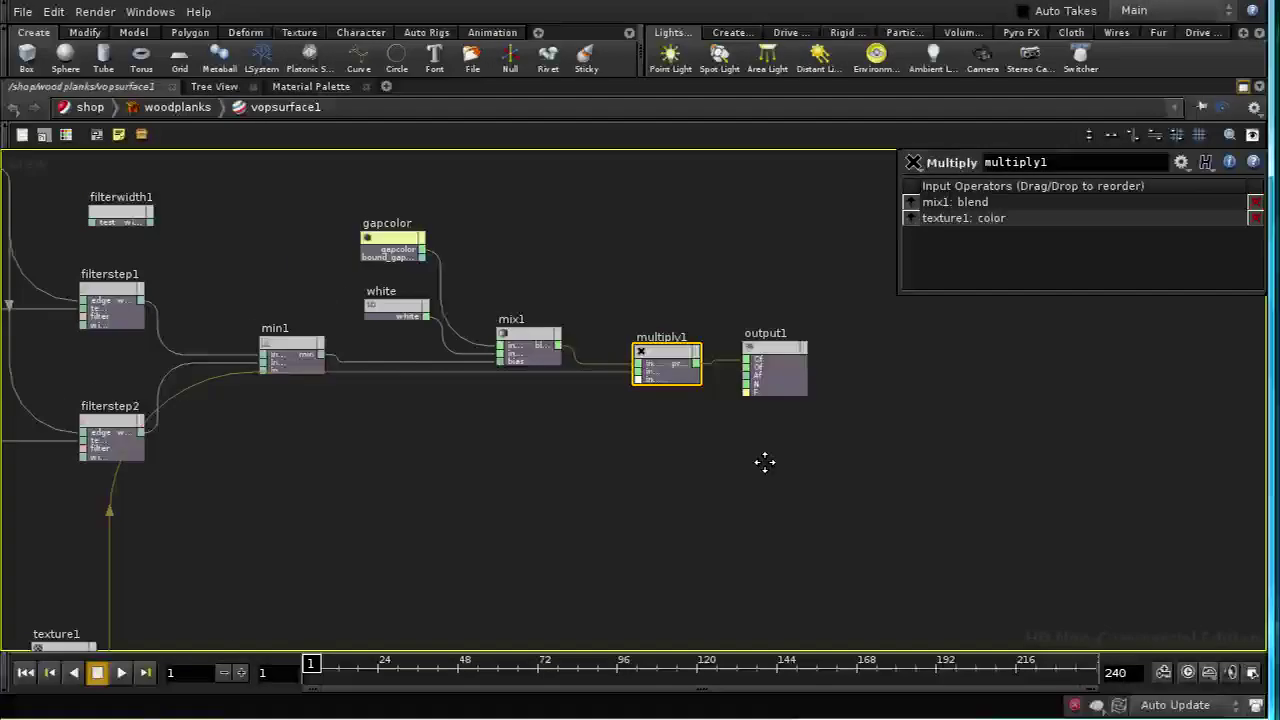
{"action": "middle_click_drag", "start_coordinate": [398, 481], "coordinate": [569, 357]}
{"action": "middle_click_drag", "start_coordinate": [434, 570], "coordinate": [614, 491]}
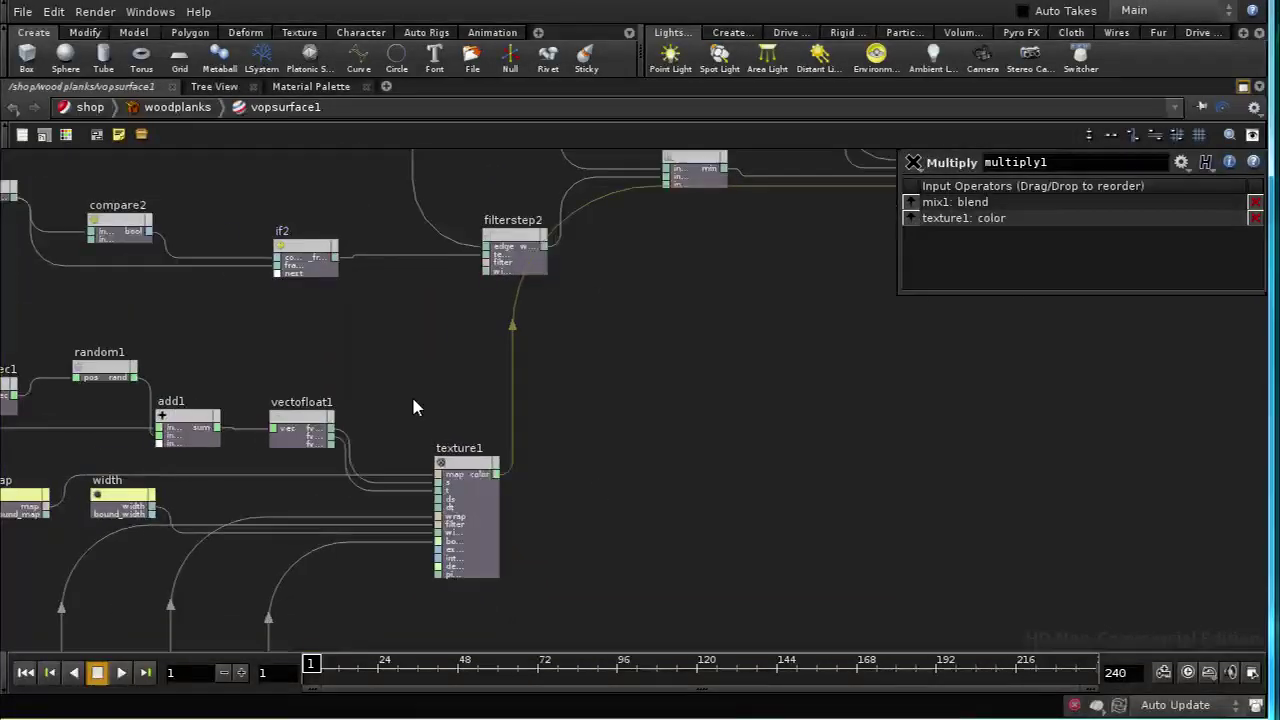
{"action": "middle_click_drag", "start_coordinate": [390, 383], "coordinate": [546, 411]}
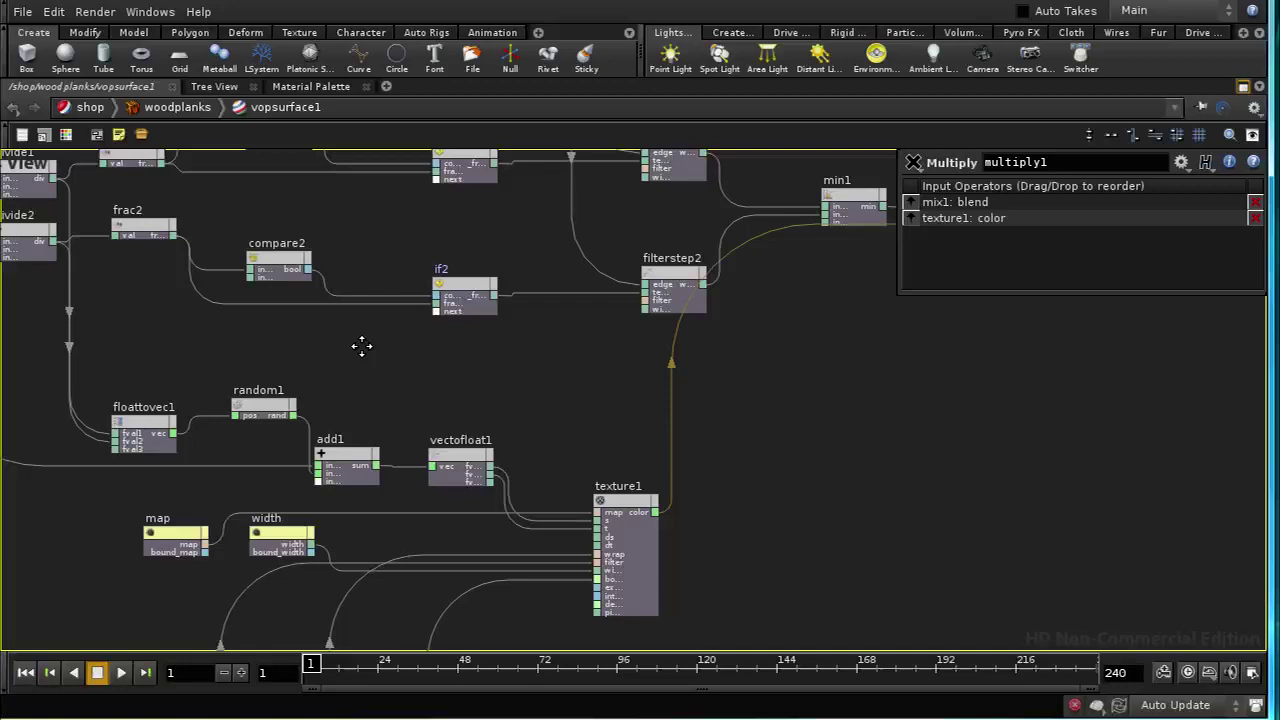
{"action": "middle_click_drag", "start_coordinate": [360, 346], "coordinate": [381, 438]}
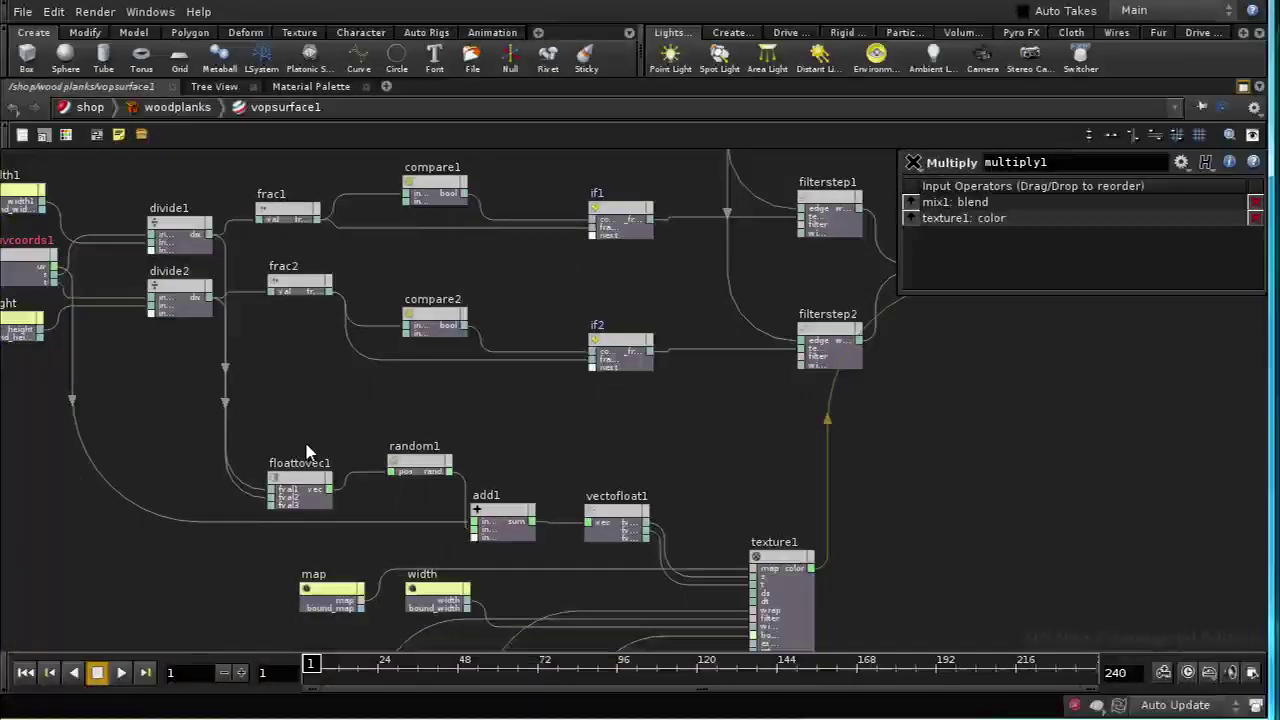
{"action": "middle_click_drag", "start_coordinate": [304, 432], "coordinate": [300, 380]}
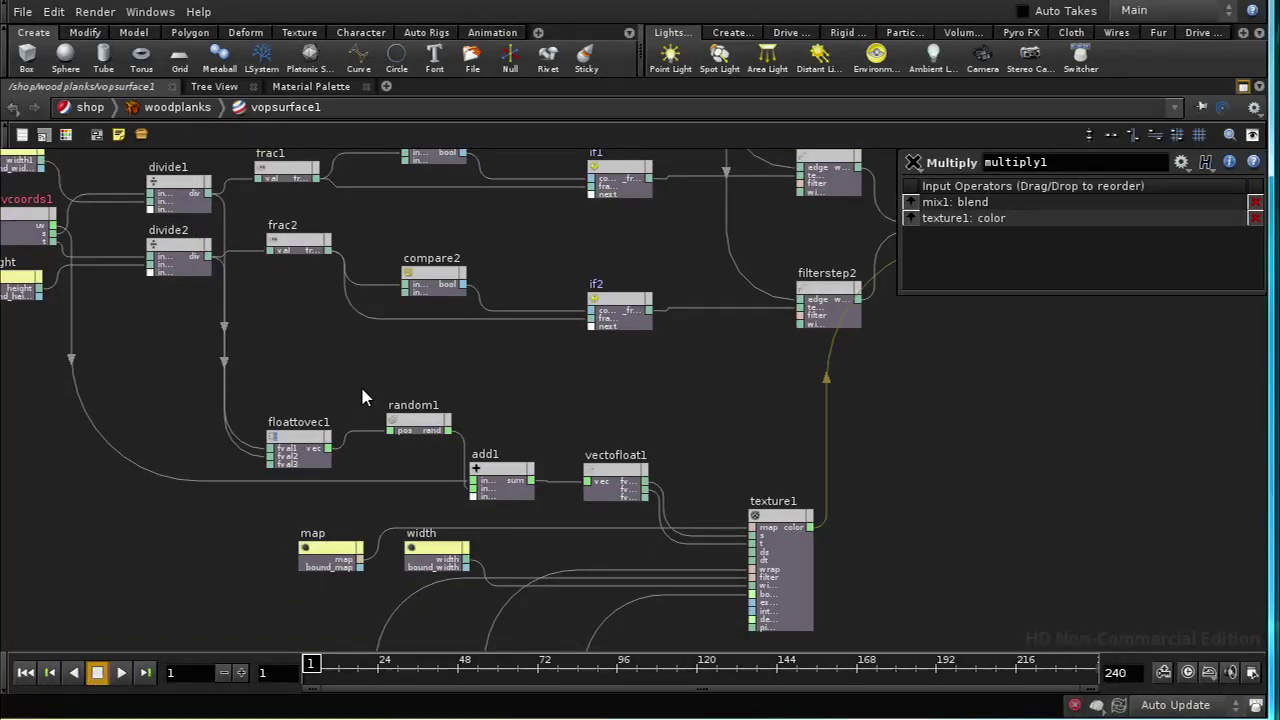
{"action": "key", "text": "Tab"}
{"action": "type", "text": "Add"}
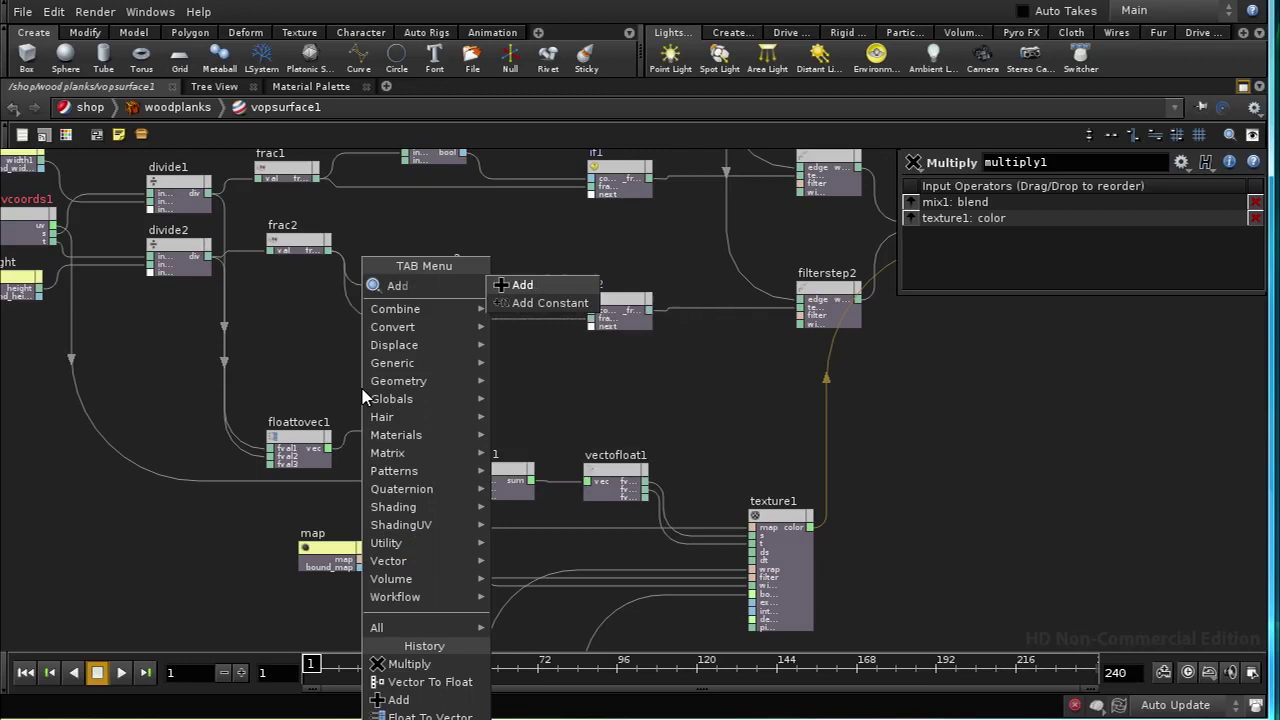
{"action": "left_click", "coordinate": [519, 295]}
{"action": "left_click", "coordinate": [418, 364]}
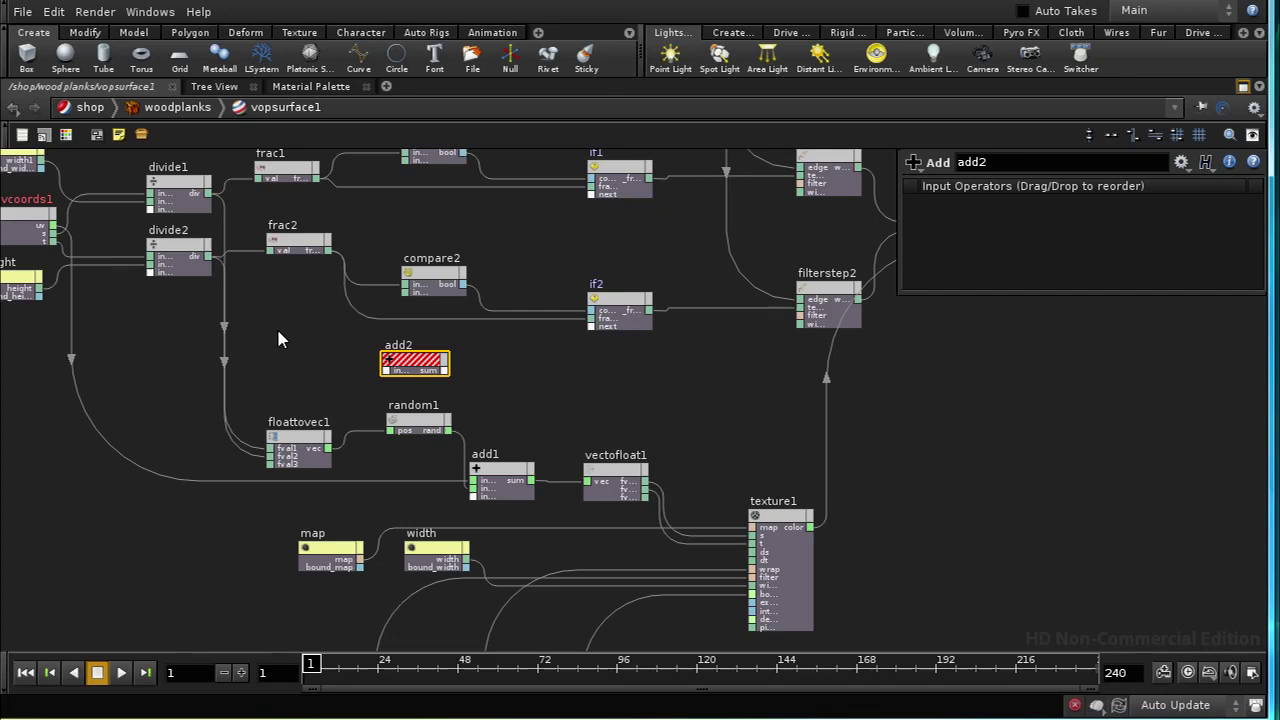
Add a Constant node beside add2 and set its constant type to 3 Floats (vector).
{"action": "key", "text": "Tab"}
{"action": "type", "text": "co"}
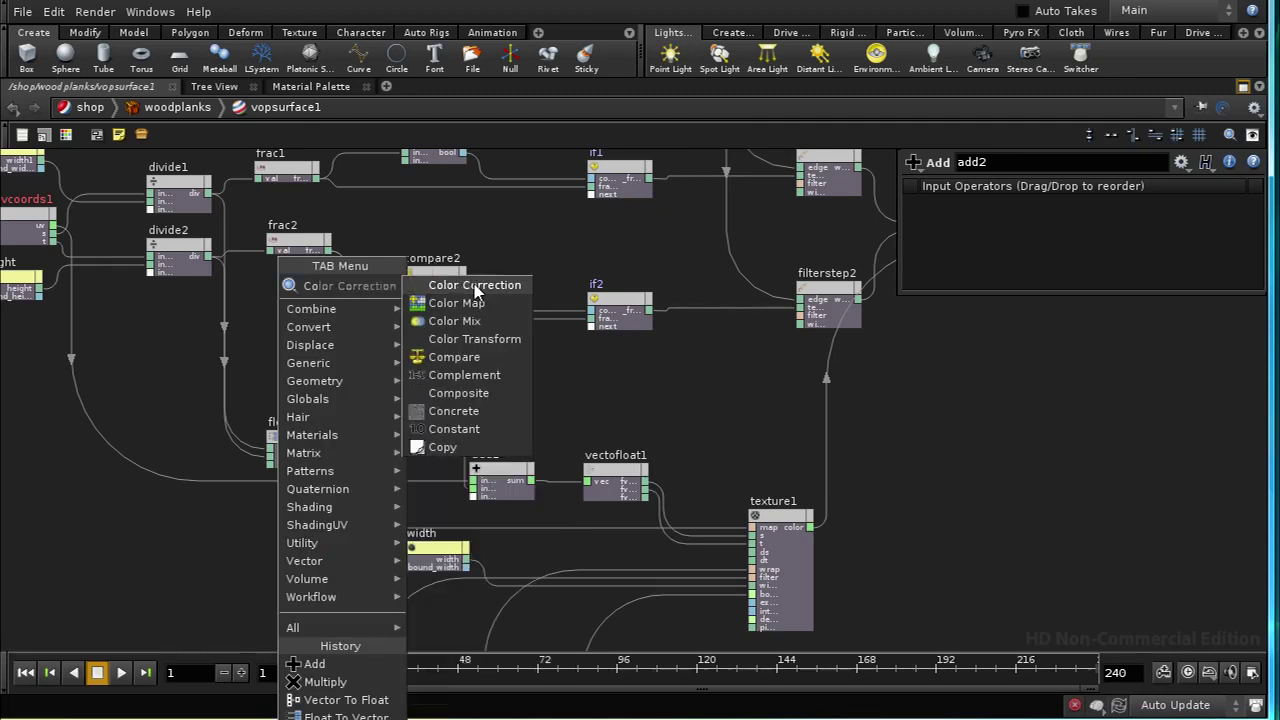
{"action": "left_click", "coordinate": [479, 428]}
{"action": "left_click", "coordinate": [310, 333]}
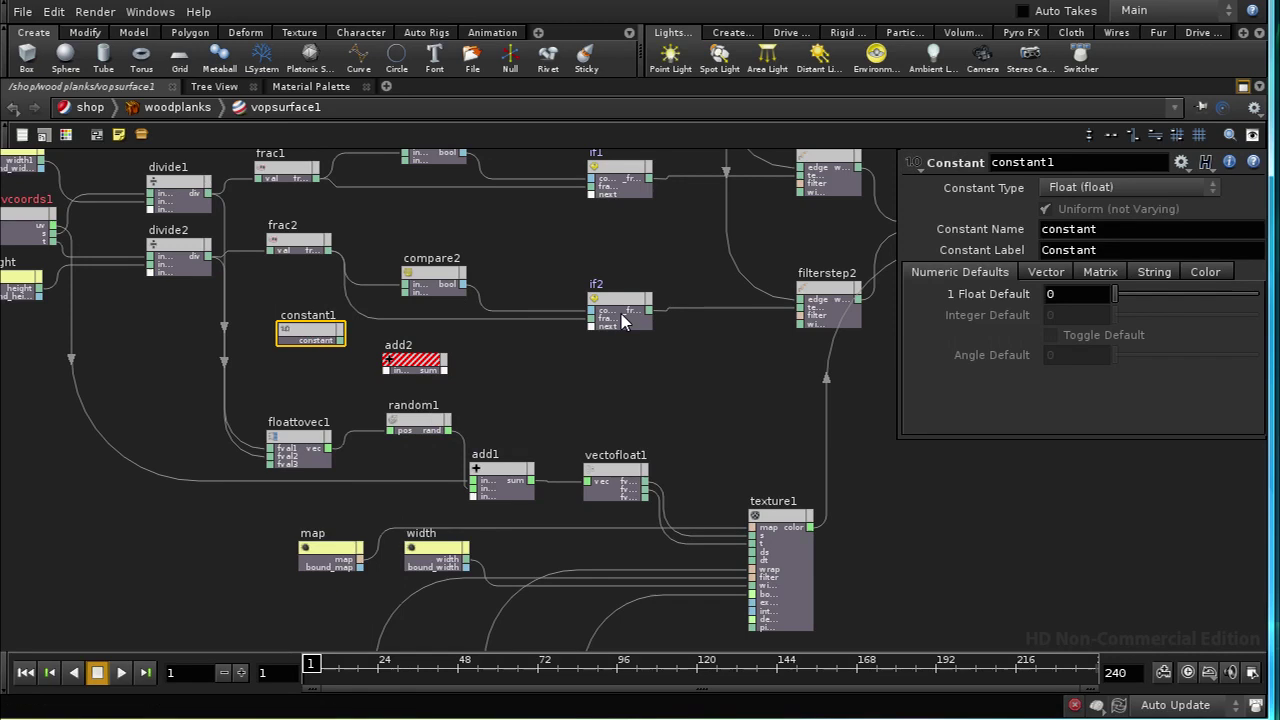
{"action": "left_click", "coordinate": [1133, 188]}
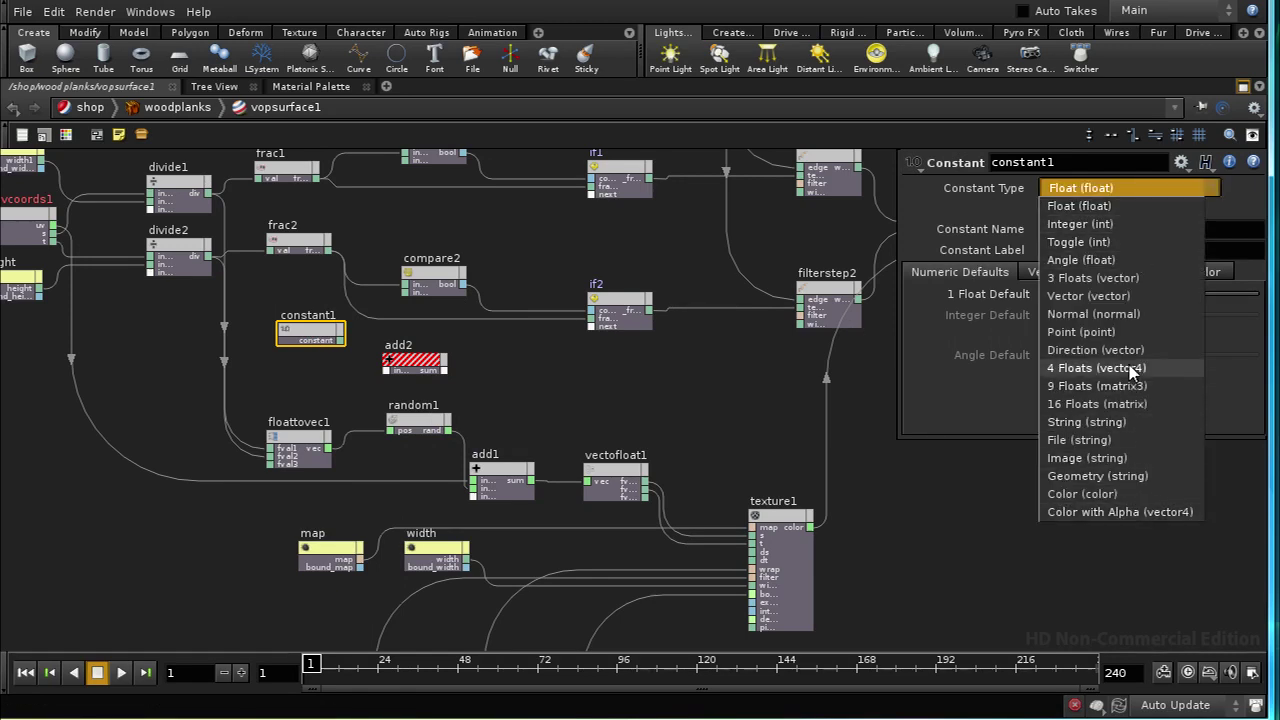
{"action": "left_click", "coordinate": [1095, 278]}
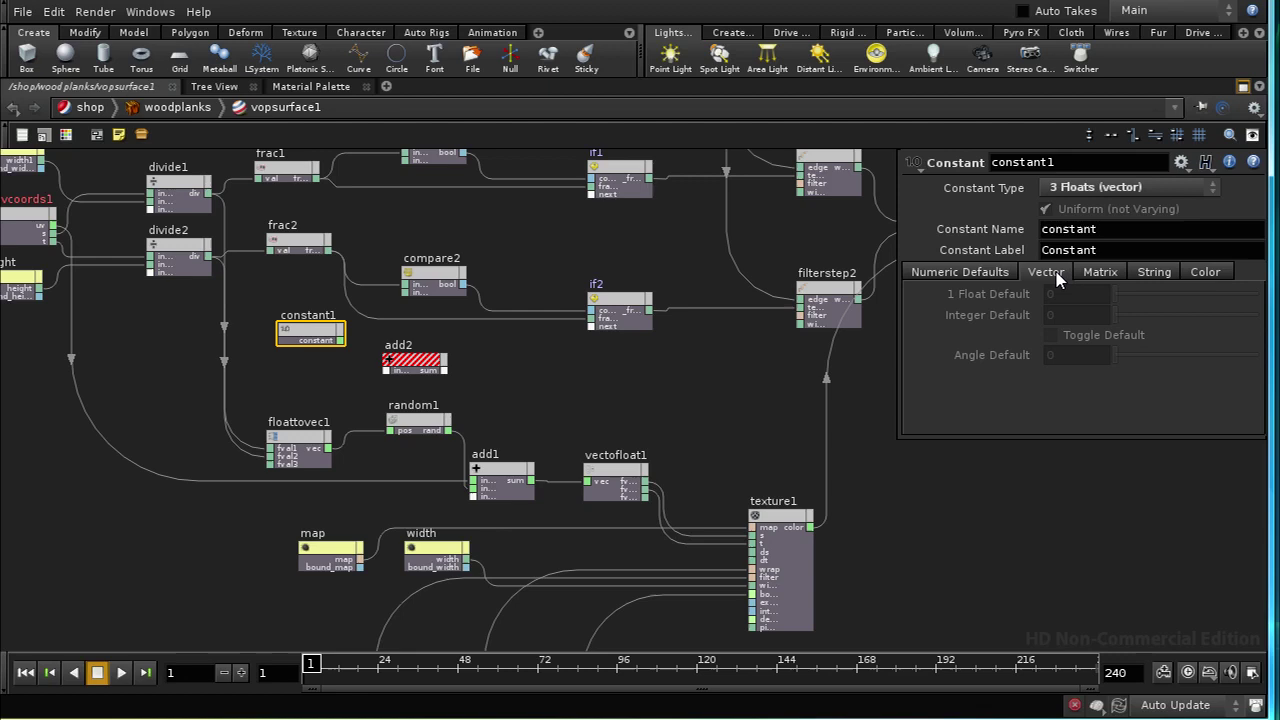
Set the constant's 3 Float Default vector to 234, 23, 123.
{"action": "left_click", "coordinate": [1046, 273]}
{"action": "left_click", "coordinate": [1070, 299]}
{"action": "type", "text": "2"}
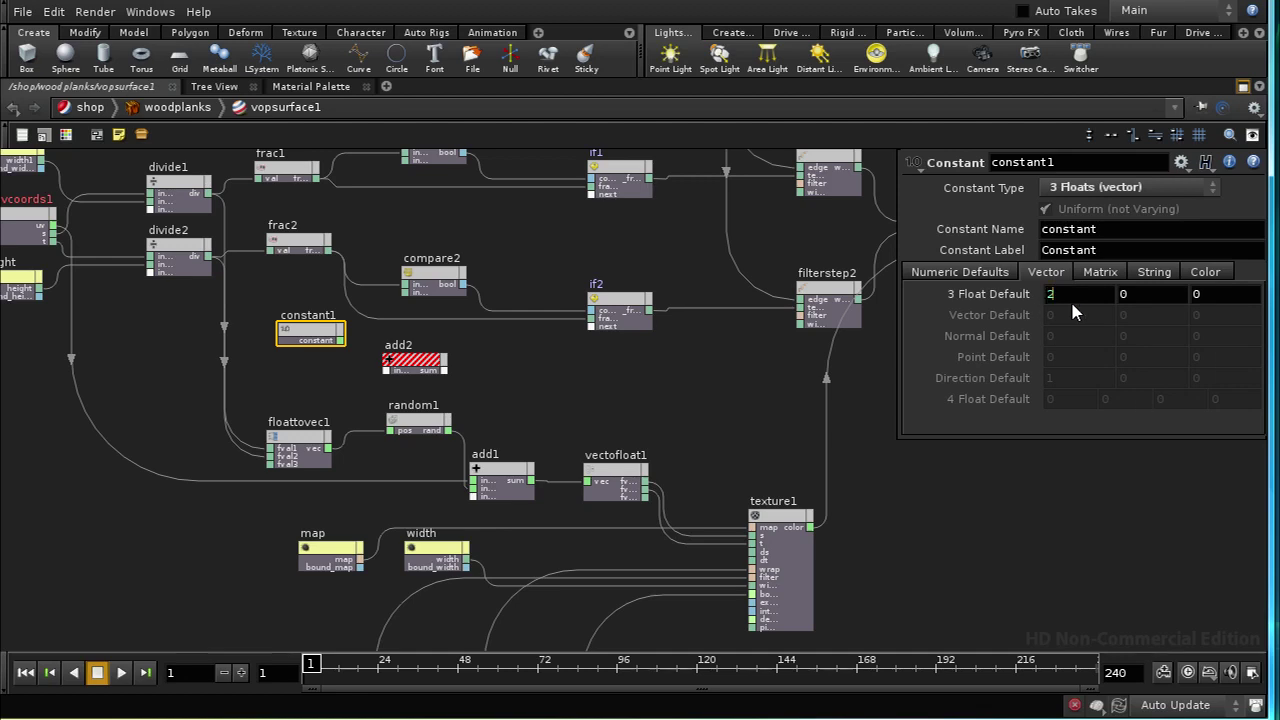
{"action": "type", "text": "34"}
{"action": "left_click", "coordinate": [1124, 294]}
{"action": "type", "text": "23"}
{"action": "left_click", "coordinate": [1212, 292]}
{"action": "type", "text": "123"}
{"action": "left_click", "coordinate": [761, 380]}
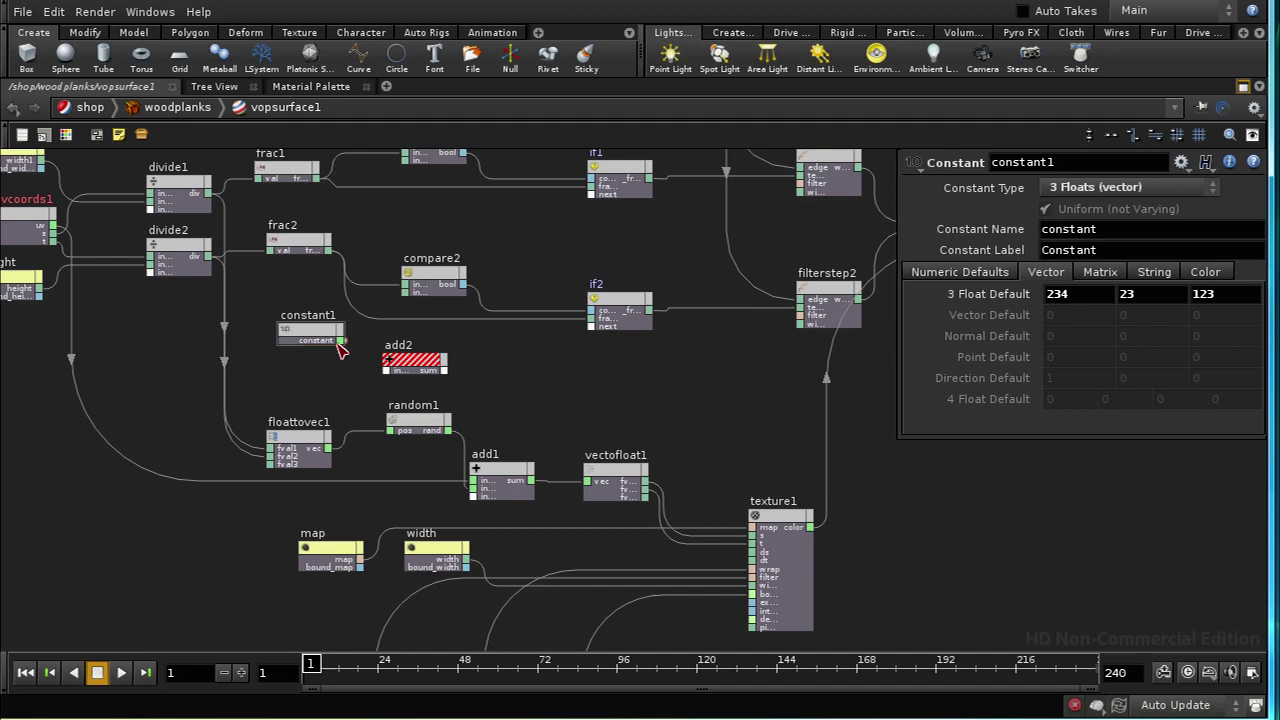
Connect constant1 and floattovec1's vector to add2, and feed add2's sum into a new Random node.
{"action": "mouse_move", "coordinate": [340, 342]}
{"action": "left_mouse_down"}
{"action": "mouse_move", "coordinate": [386, 384]}
{"action": "mouse_move", "coordinate": [386, 369]}
{"action": "left_mouse_up"}
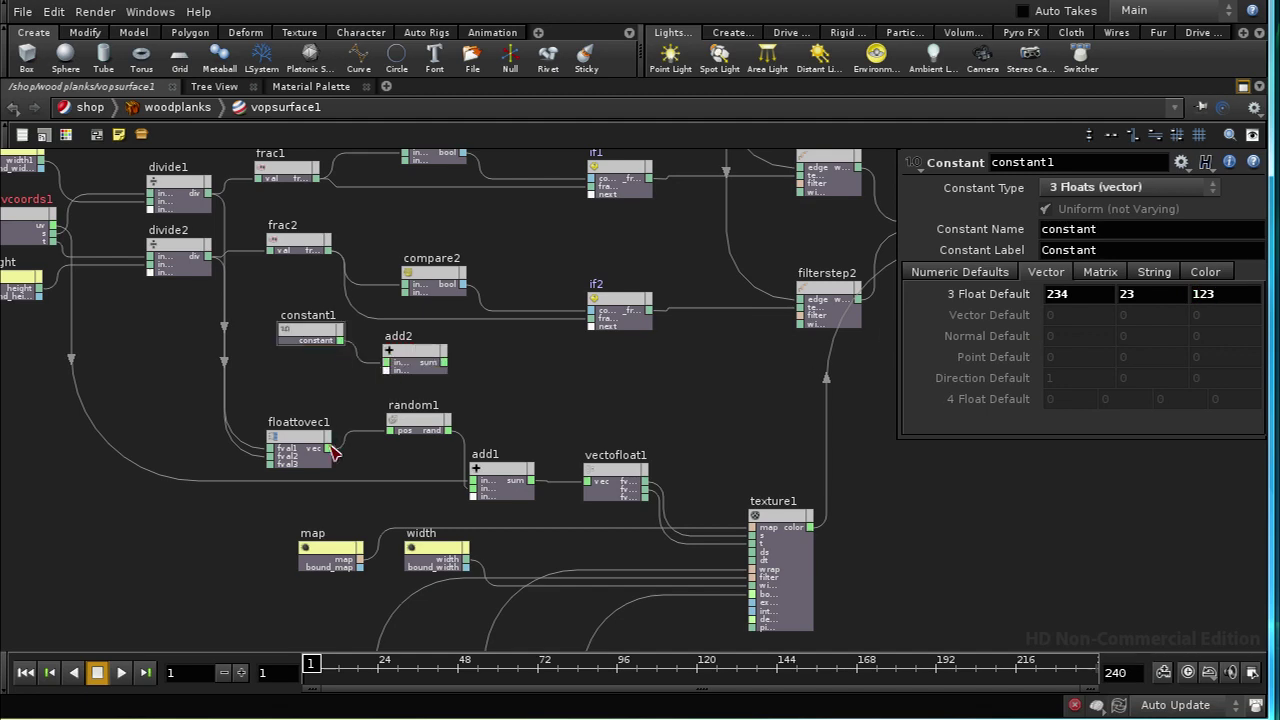
{"action": "left_click_drag", "start_coordinate": [331, 449], "coordinate": [394, 377]}
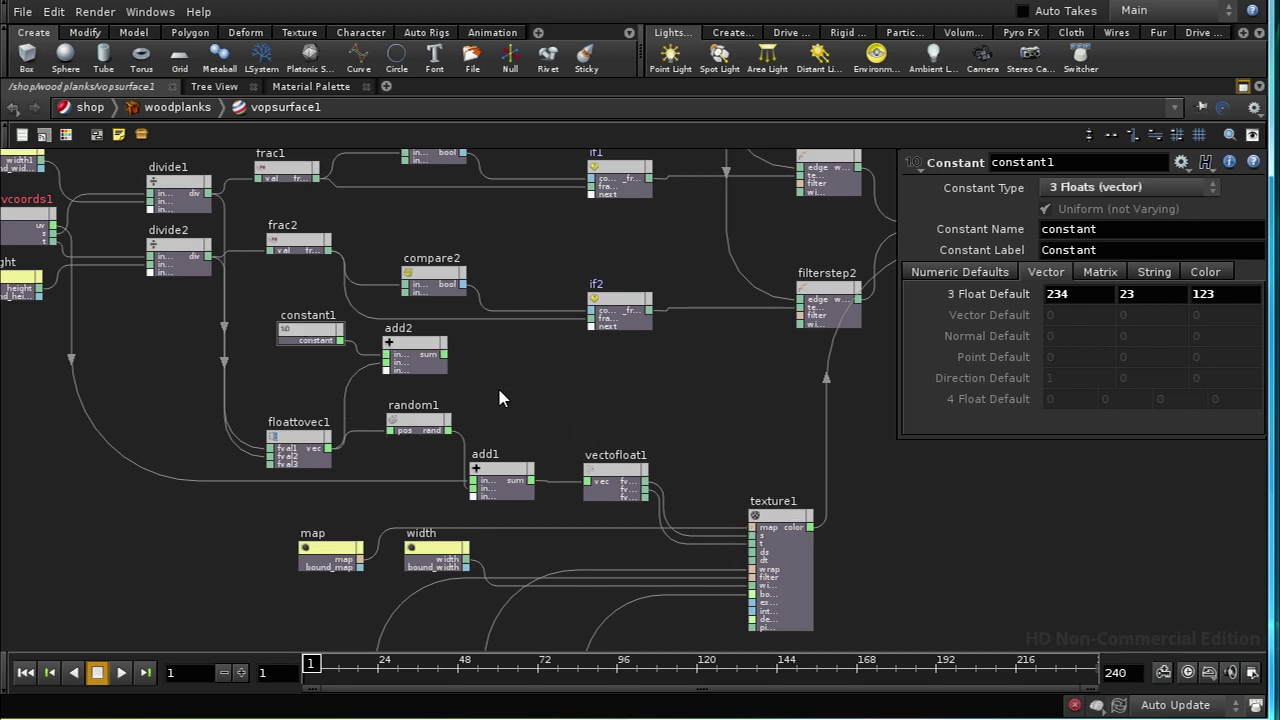
{"action": "key", "text": "Tab"}
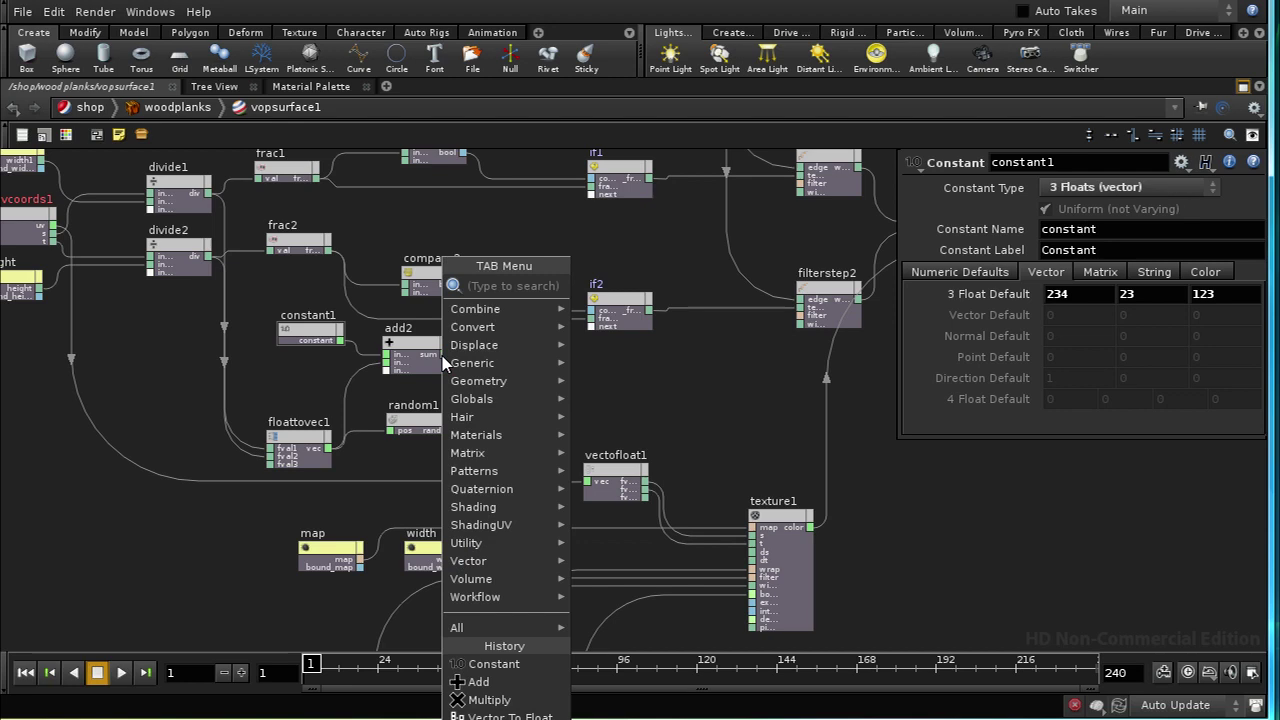
{"action": "key", "text": "Escape"}
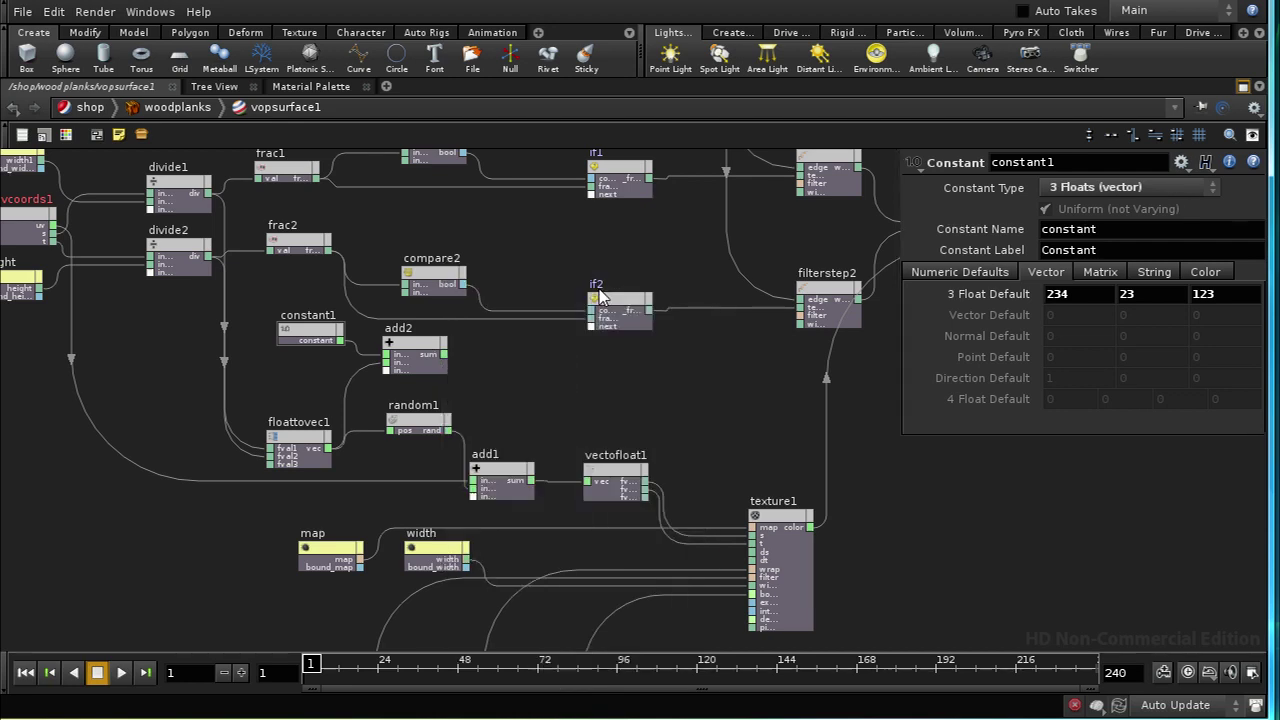
{"action": "left_click", "coordinate": [528, 370]}
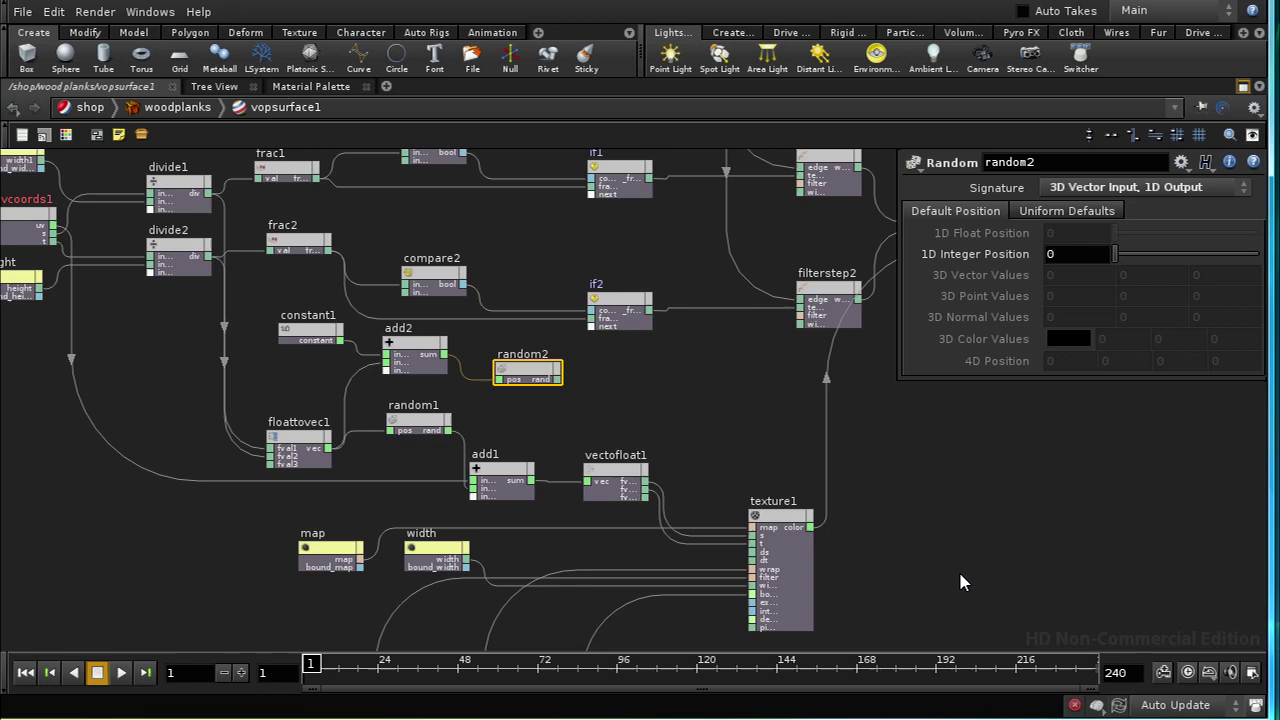
Move constant1, add2 and random2 together into the free space below the filter, wrap and border parameters.
{"action": "middle_click_drag", "start_coordinate": [959, 576], "coordinate": [857, 574]}
{"action": "left_click_drag", "start_coordinate": [152, 273], "coordinate": [386, 344]}
{"action": "middle_click_drag", "start_coordinate": [457, 380], "coordinate": [497, 306]}
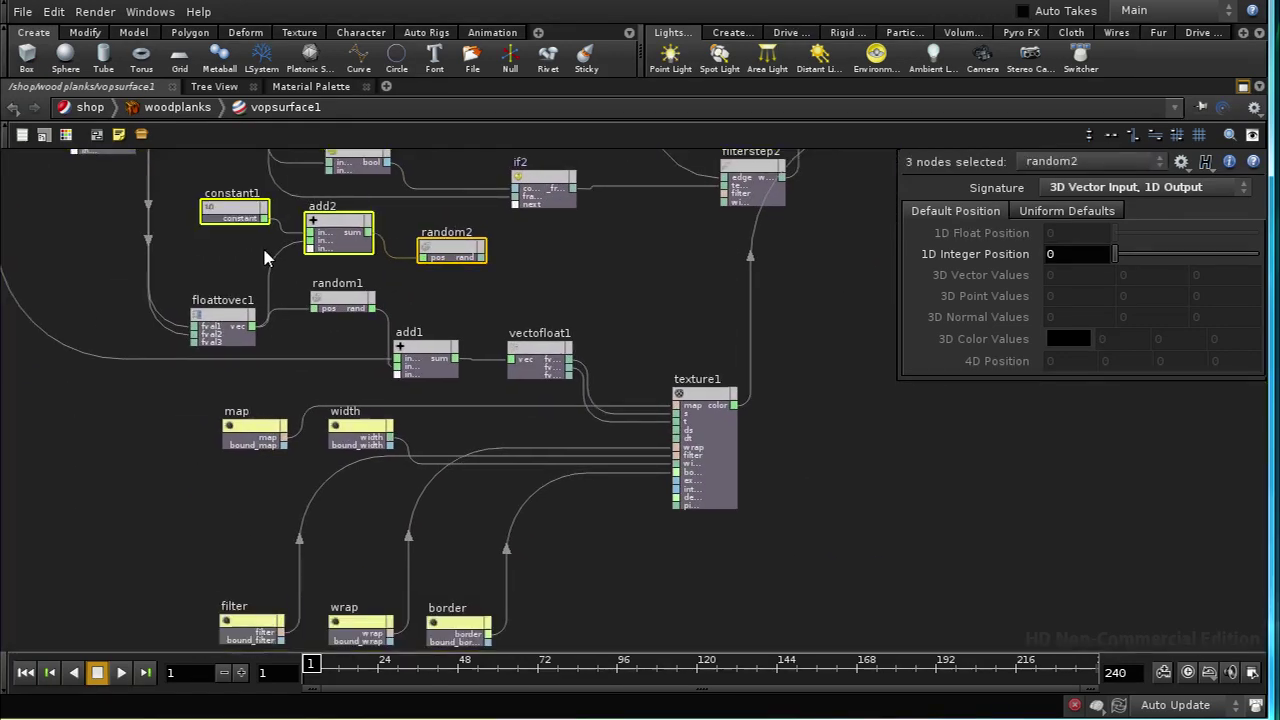
{"action": "left_click_drag", "start_coordinate": [245, 215], "coordinate": [593, 650]}
{"action": "middle_click_drag", "start_coordinate": [588, 649], "coordinate": [537, 468]}
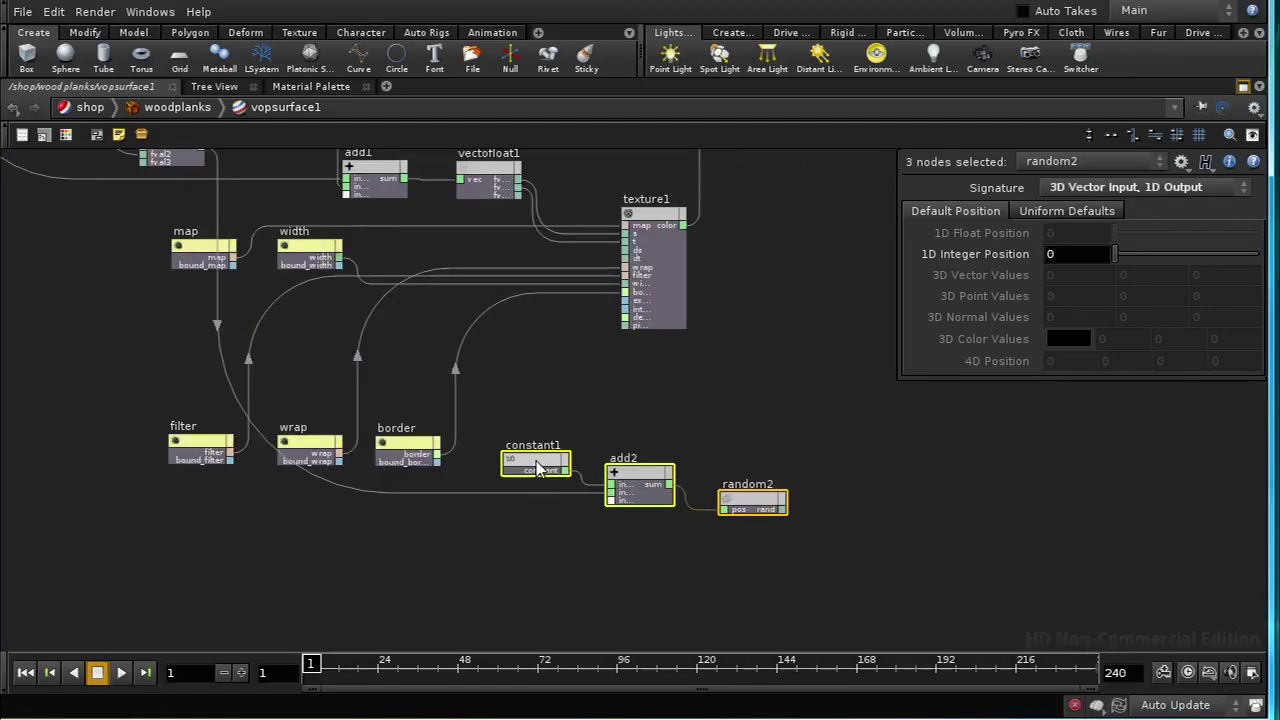
{"action": "left_click_drag", "start_coordinate": [537, 468], "coordinate": [318, 571]}
{"action": "middle_click_drag", "start_coordinate": [608, 563], "coordinate": [500, 523]}
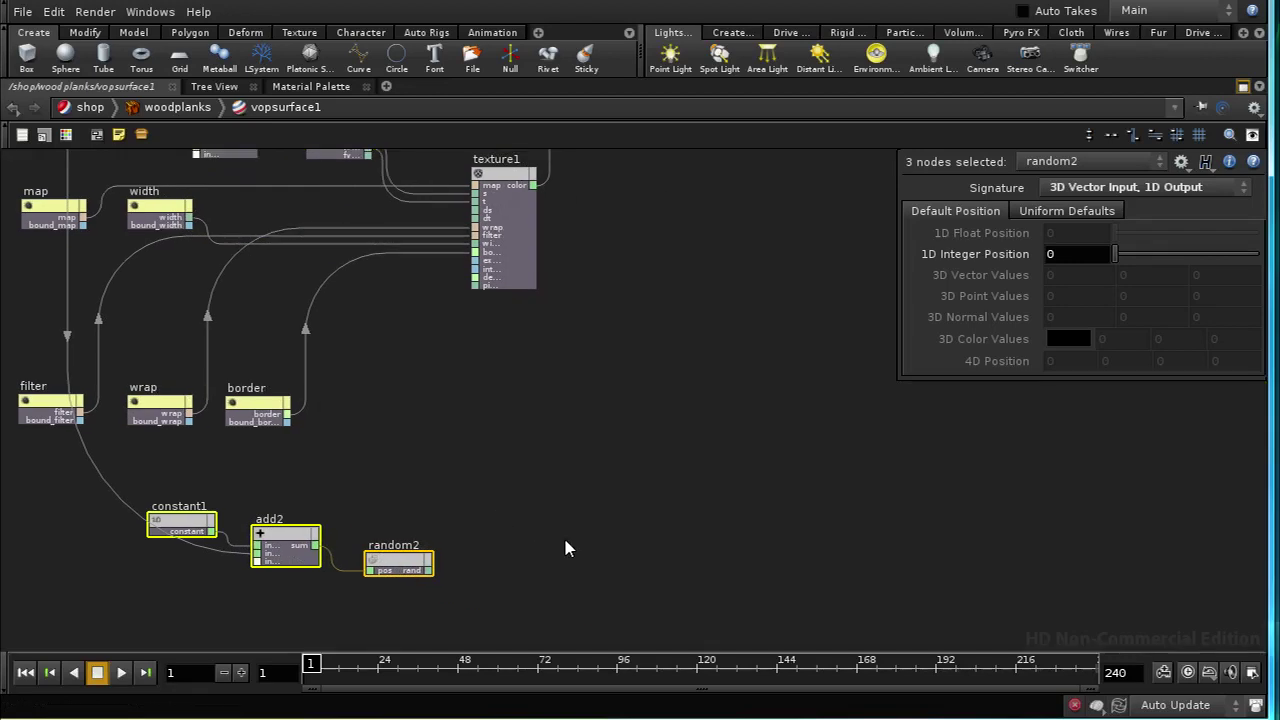
Add a Ramp Parameter node beside random2.
{"action": "key", "text": "Tab"}
{"action": "type", "text": "ra"}
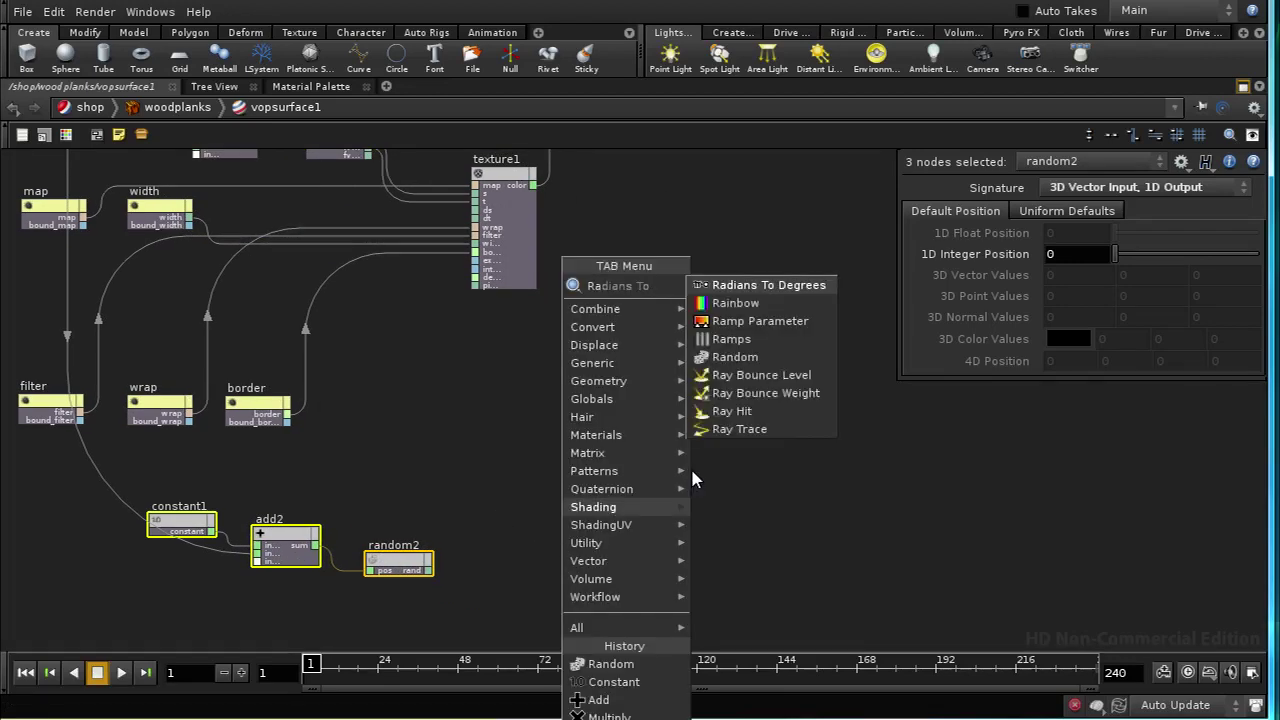
{"action": "left_click", "coordinate": [758, 321]}
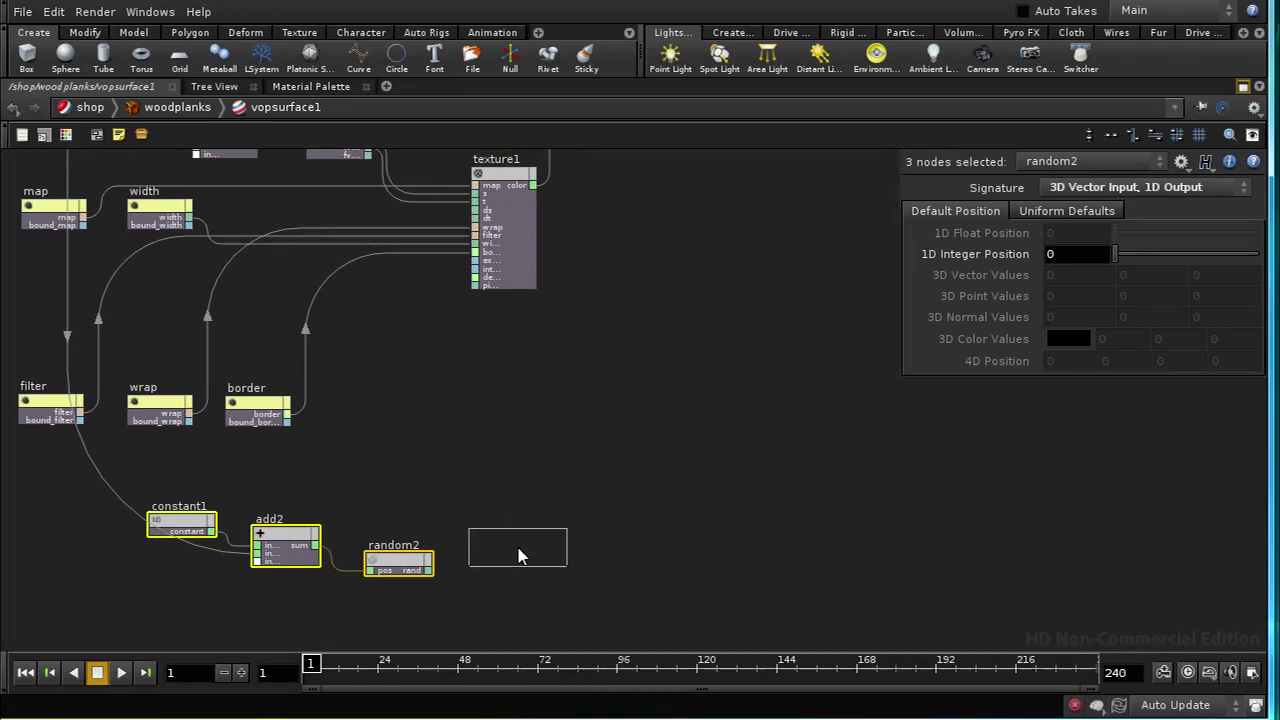
{"action": "left_click", "coordinate": [518, 556]}
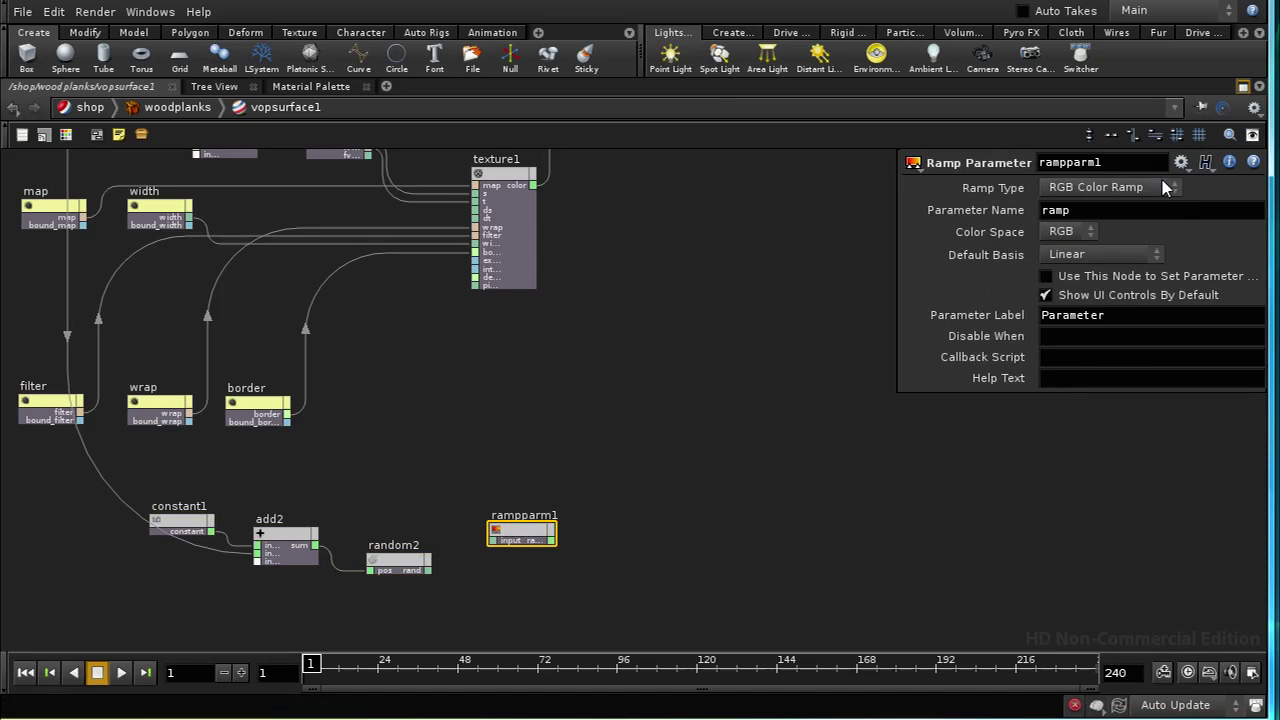
Rename the ramp node variationramp, with parameter name $OS and parameter label Variation Ramp.
{"action": "double_click", "coordinate": [1113, 165]}
{"action": "type", "text": "variationramp"}
{"action": "key", "text": "Tab"}
{"action": "type", "text": "Va"}
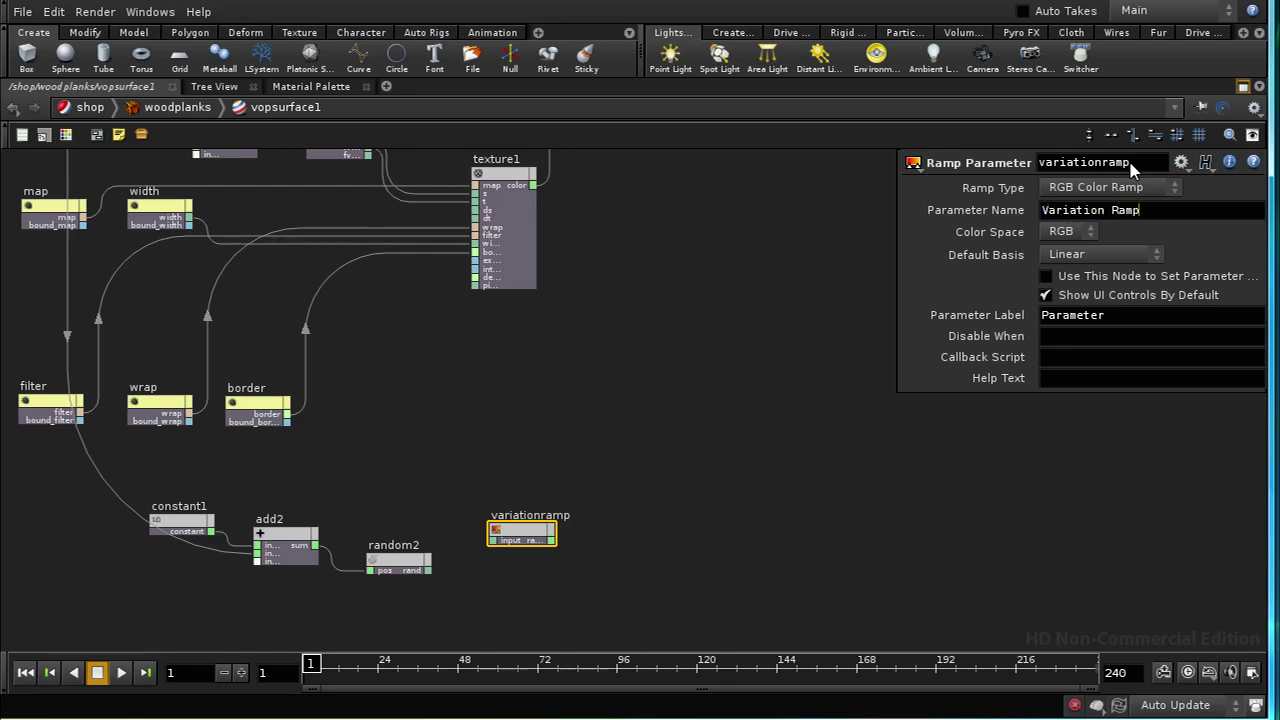
{"action": "key", "text": "Return"}
{"action": "type", "text": "$OS"}
{"action": "key", "text": "Tab"}
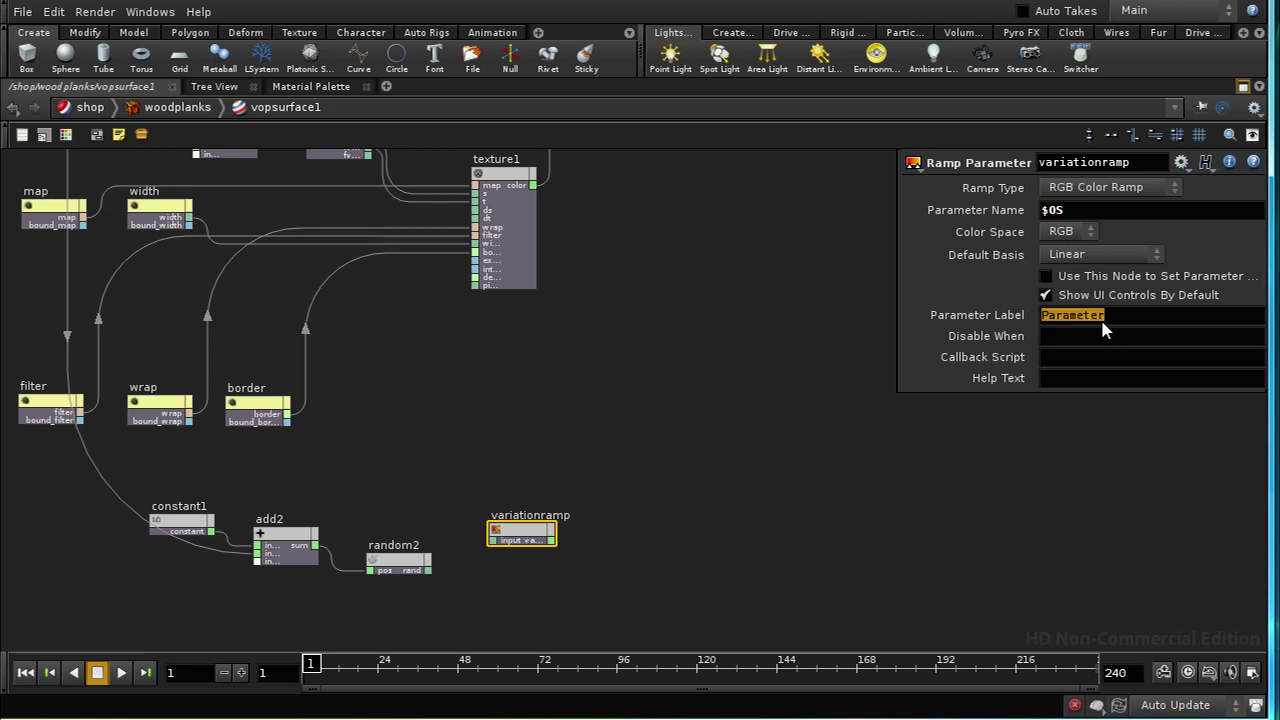
{"action": "type", "text": "Variation Ramp"}
{"action": "key", "text": "Return"}
Connect random2's output to the input of variationramp.
{"action": "middle_click_drag", "start_coordinate": [450, 589], "coordinate": [400, 578]}
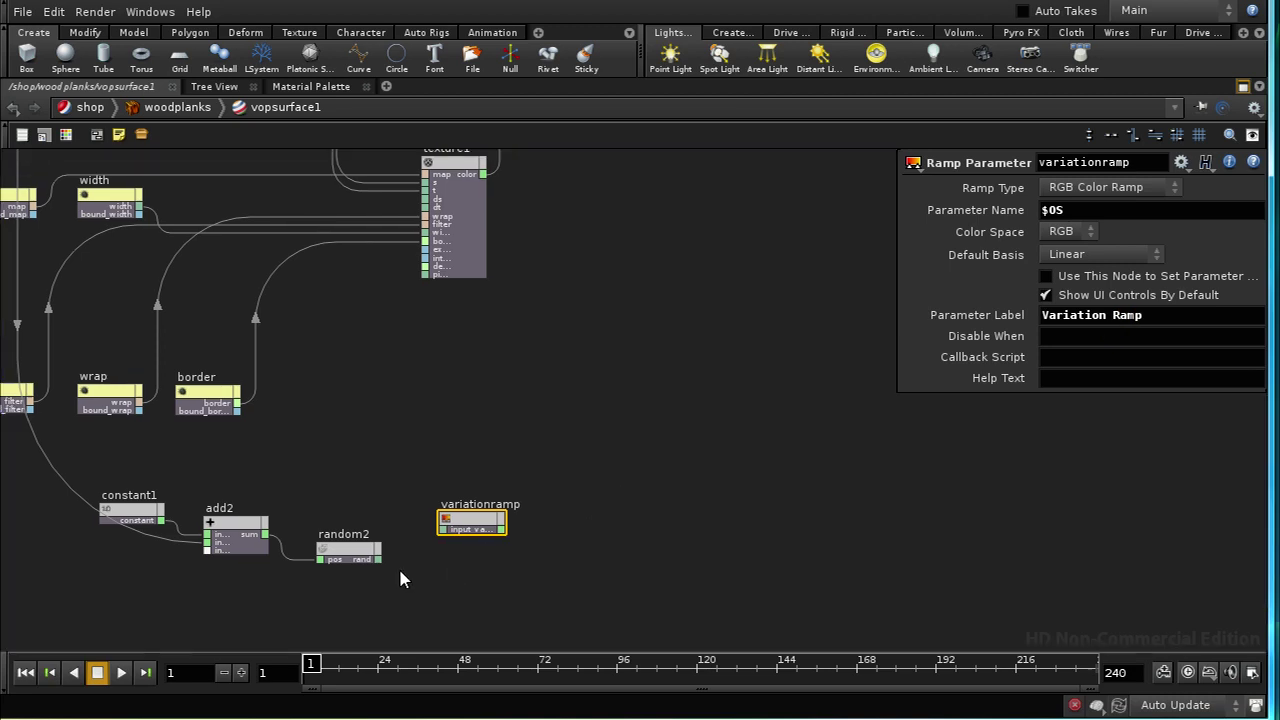
{"action": "left_click_drag", "start_coordinate": [379, 559], "coordinate": [436, 545]}
{"action": "middle_click_drag", "start_coordinate": [533, 570], "coordinate": [706, 451]}
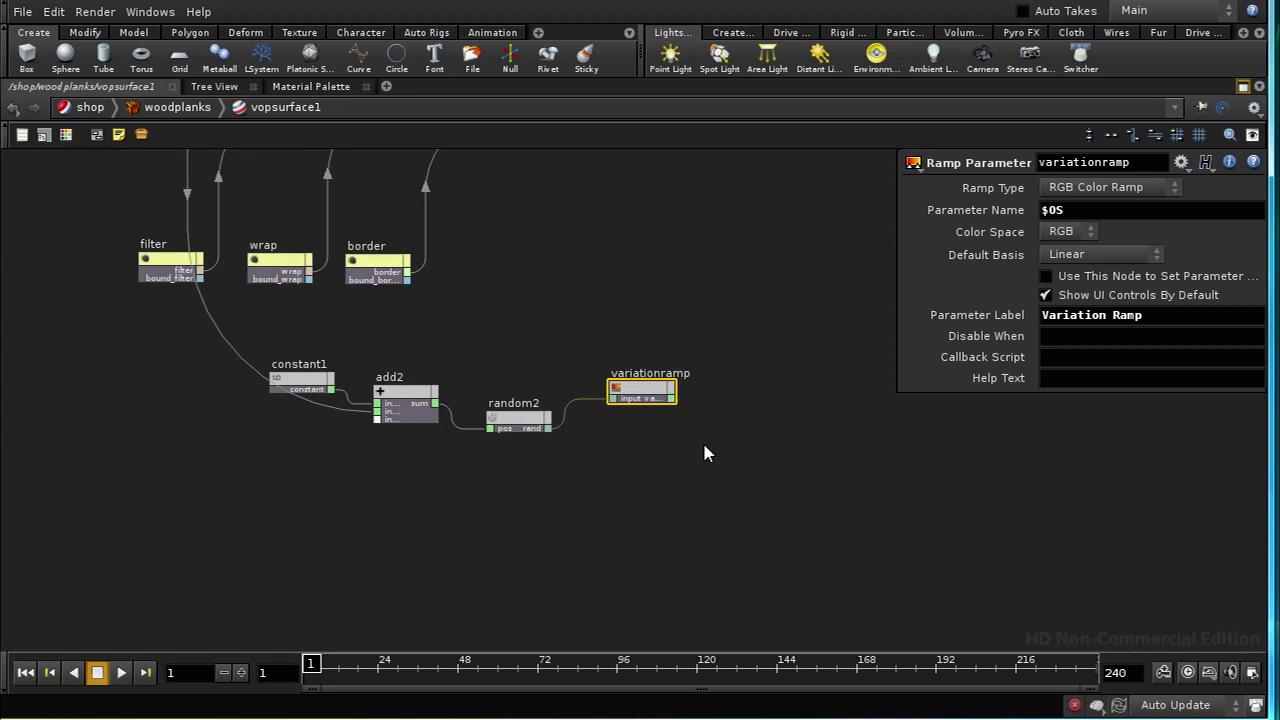
Color the variationramp node pale yellow like the other parameter nodes and shift it slightly closer to random2.
{"action": "left_click", "coordinate": [608, 330]}
{"action": "left_click_drag", "start_coordinate": [626, 356], "coordinate": [646, 428]}
{"action": "key", "text": "c"}
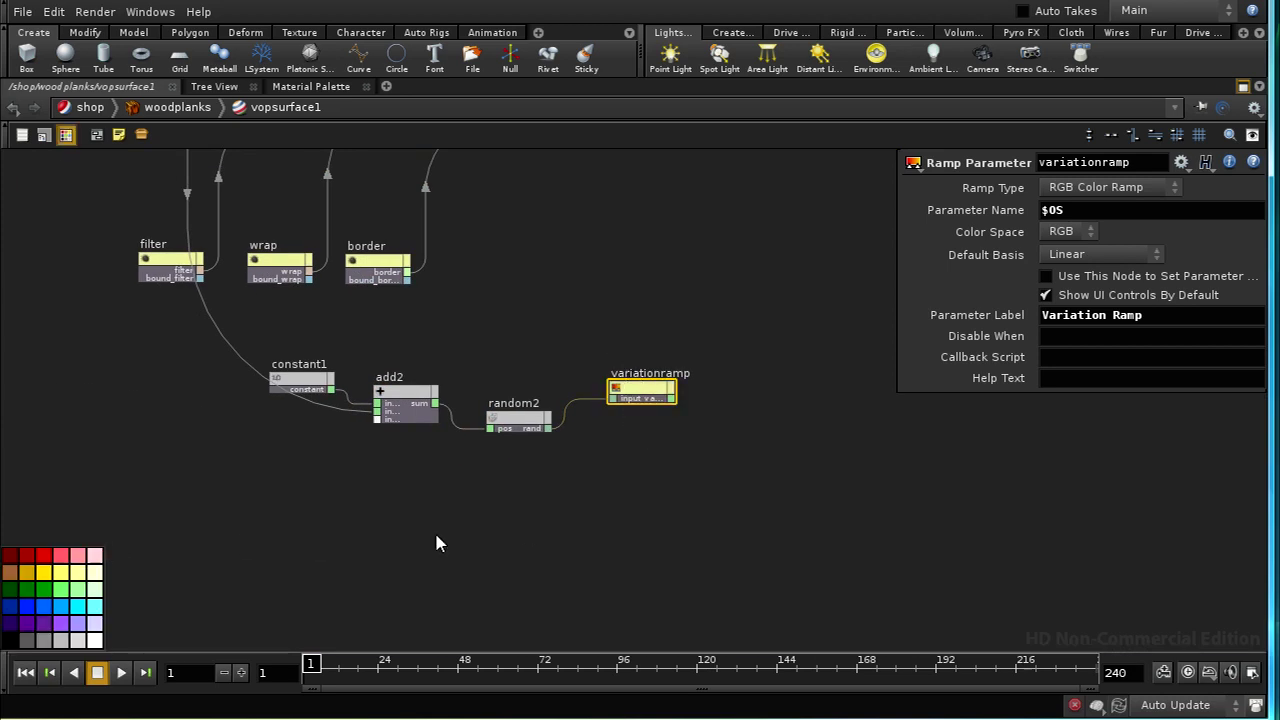
{"action": "key", "text": "c"}
{"action": "left_click_drag", "start_coordinate": [645, 393], "coordinate": [635, 404]}
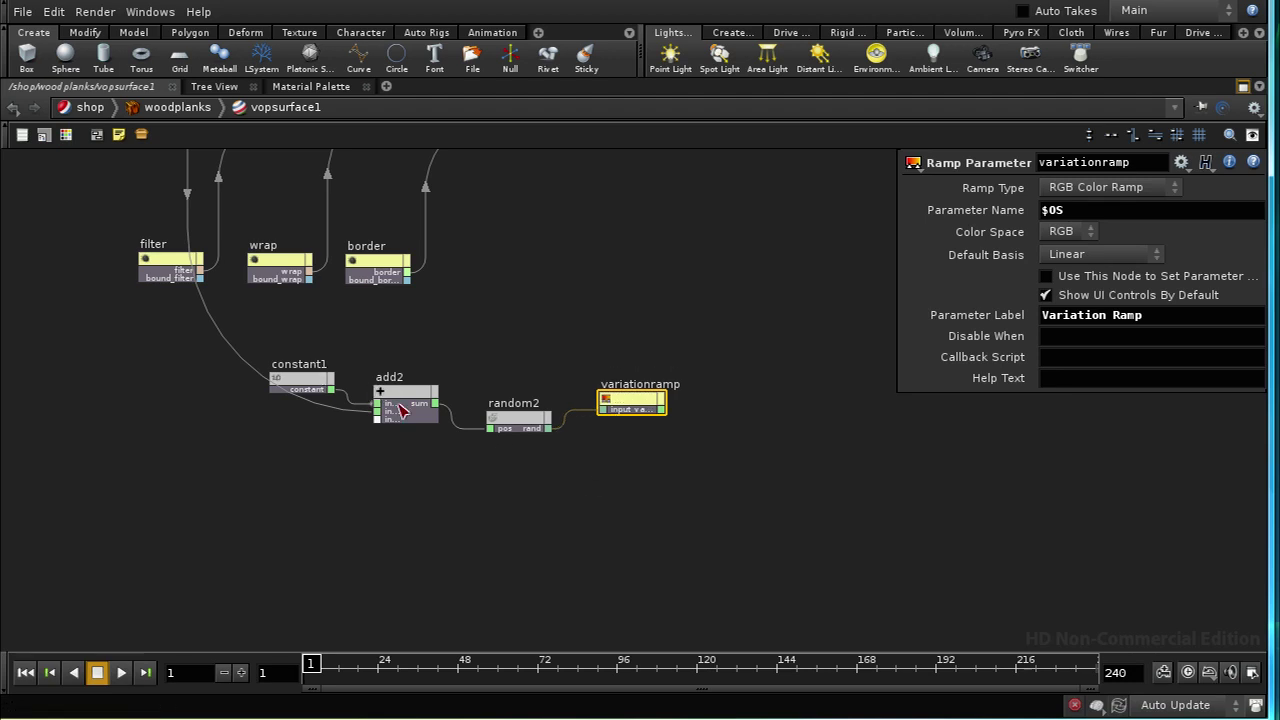
Connect variationramp's output to mix1's second input in place of the white constant, and move the white node aside.
{"action": "middle_click_drag", "start_coordinate": [555, 537], "coordinate": [503, 486]}
{"action": "left_click", "coordinate": [491, 491]}
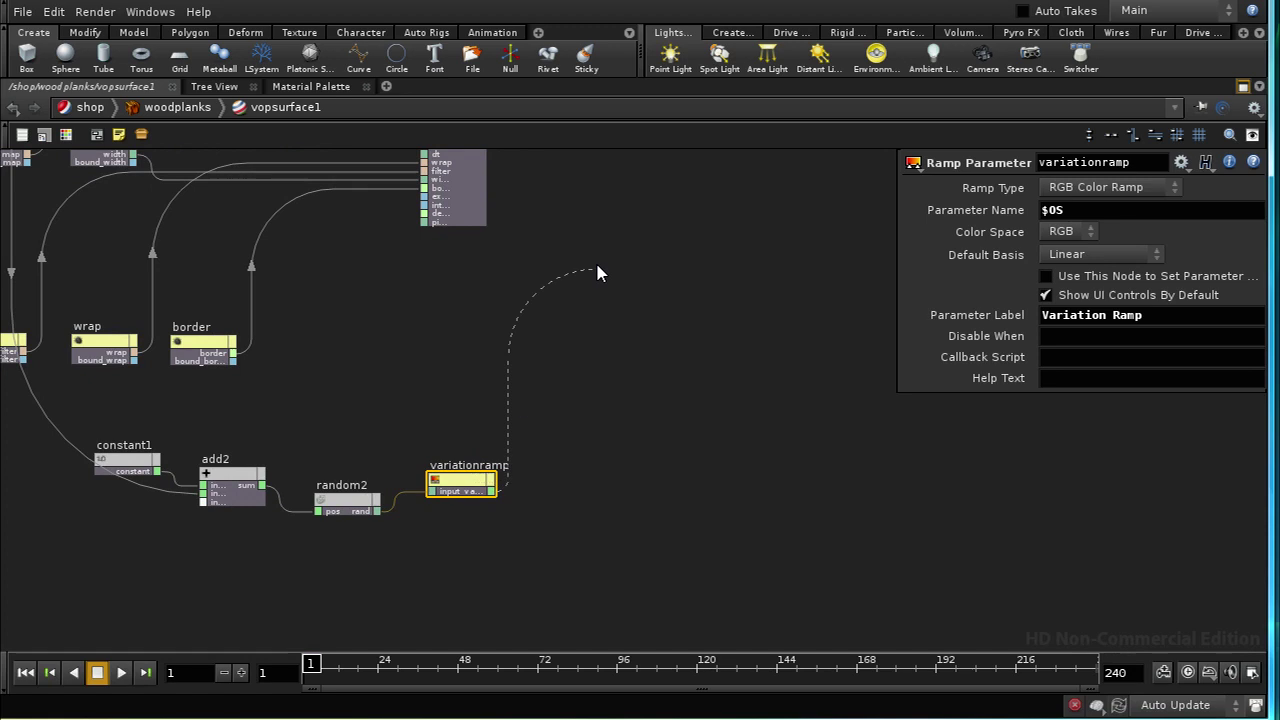
{"action": "middle_click_drag", "start_coordinate": [600, 271], "coordinate": [509, 601]}
{"action": "middle_click_drag", "start_coordinate": [571, 293], "coordinate": [551, 630]}
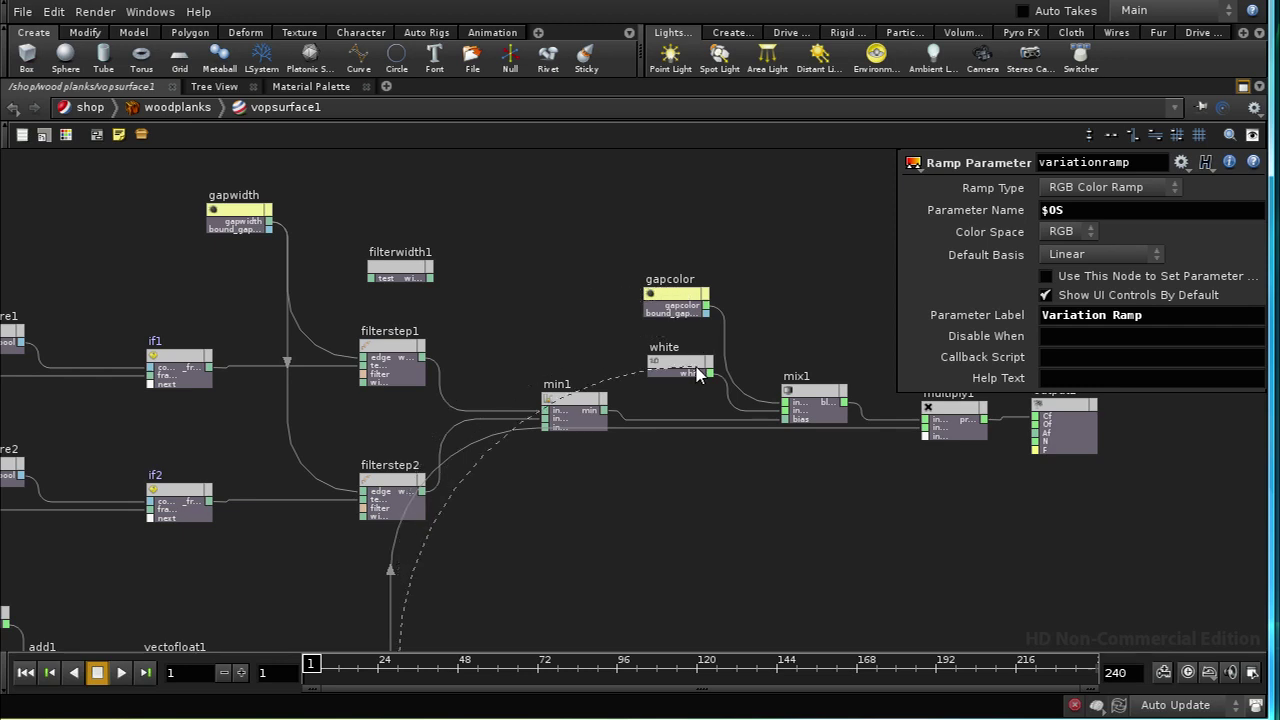
{"action": "left_click", "coordinate": [794, 412]}
{"action": "left_click_drag", "start_coordinate": [691, 369], "coordinate": [555, 232]}
Render the scene with mantra1, inspect the color variation between planks, and minimize the render viewer.
{"action": "middle_click_drag", "start_coordinate": [728, 577], "coordinate": [660, 323]}
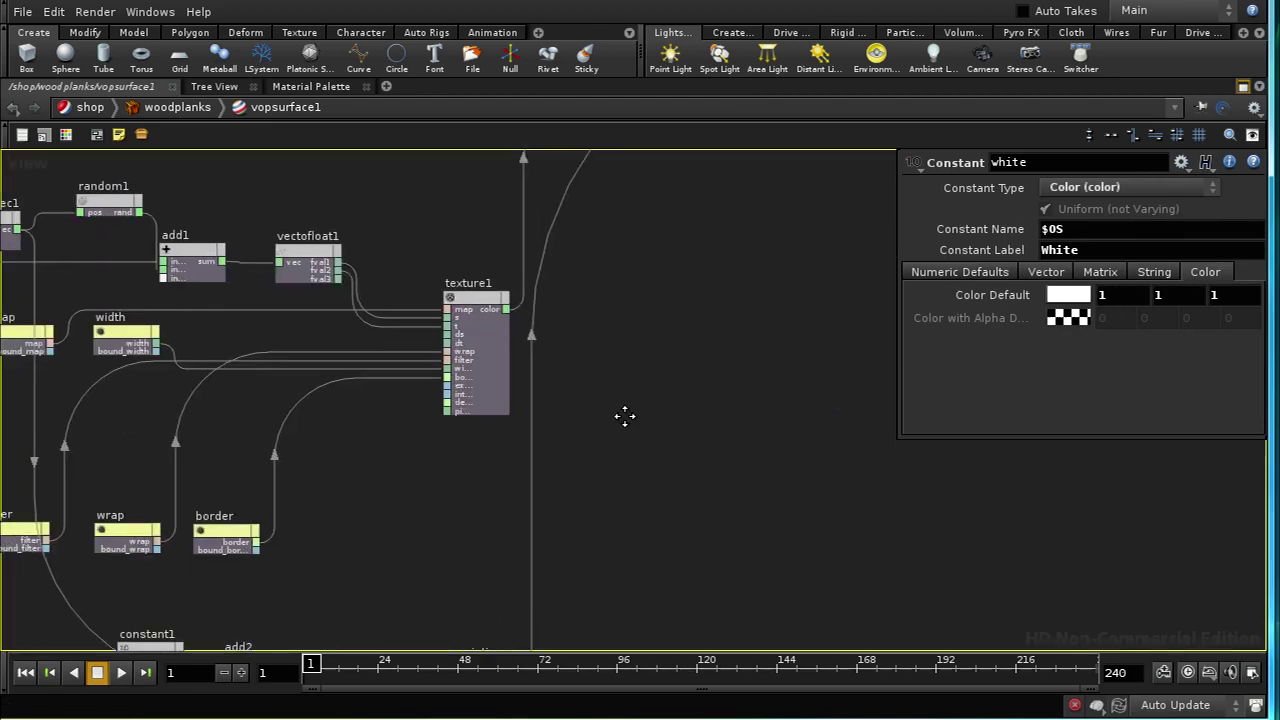
{"action": "middle_click_drag", "start_coordinate": [623, 417], "coordinate": [672, 403]}
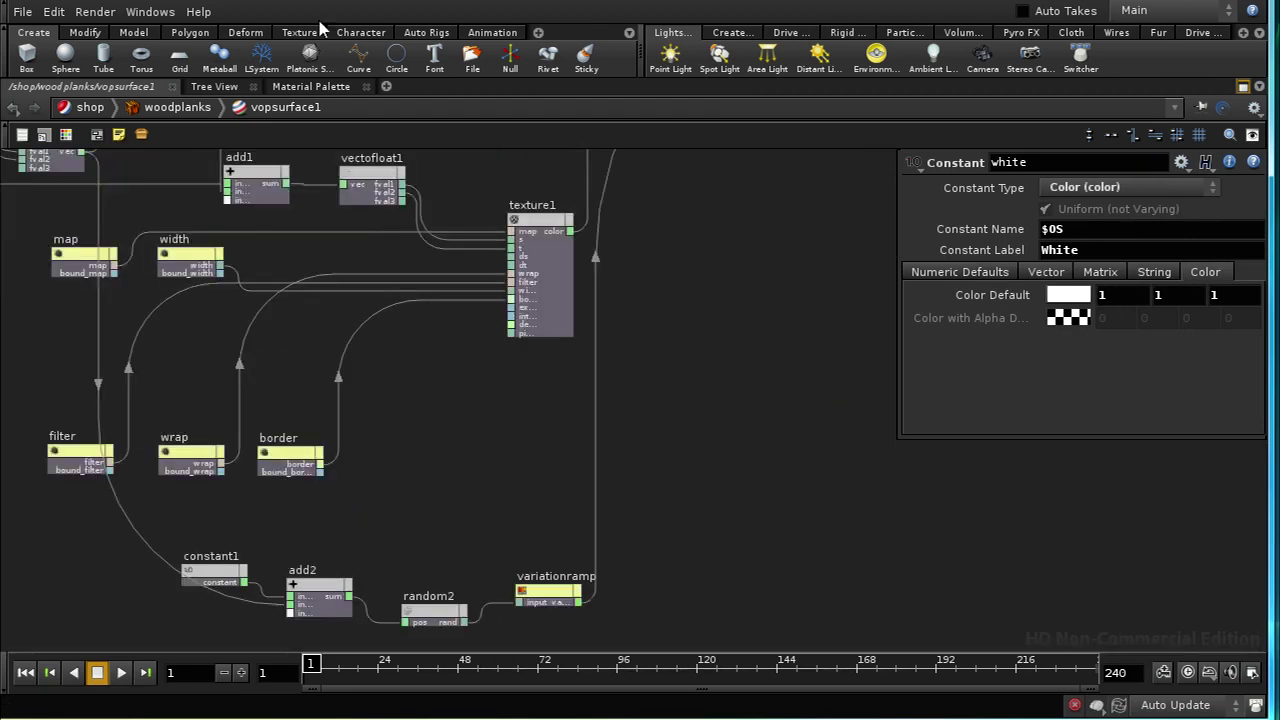
{"action": "left_click", "coordinate": [104, 14]}
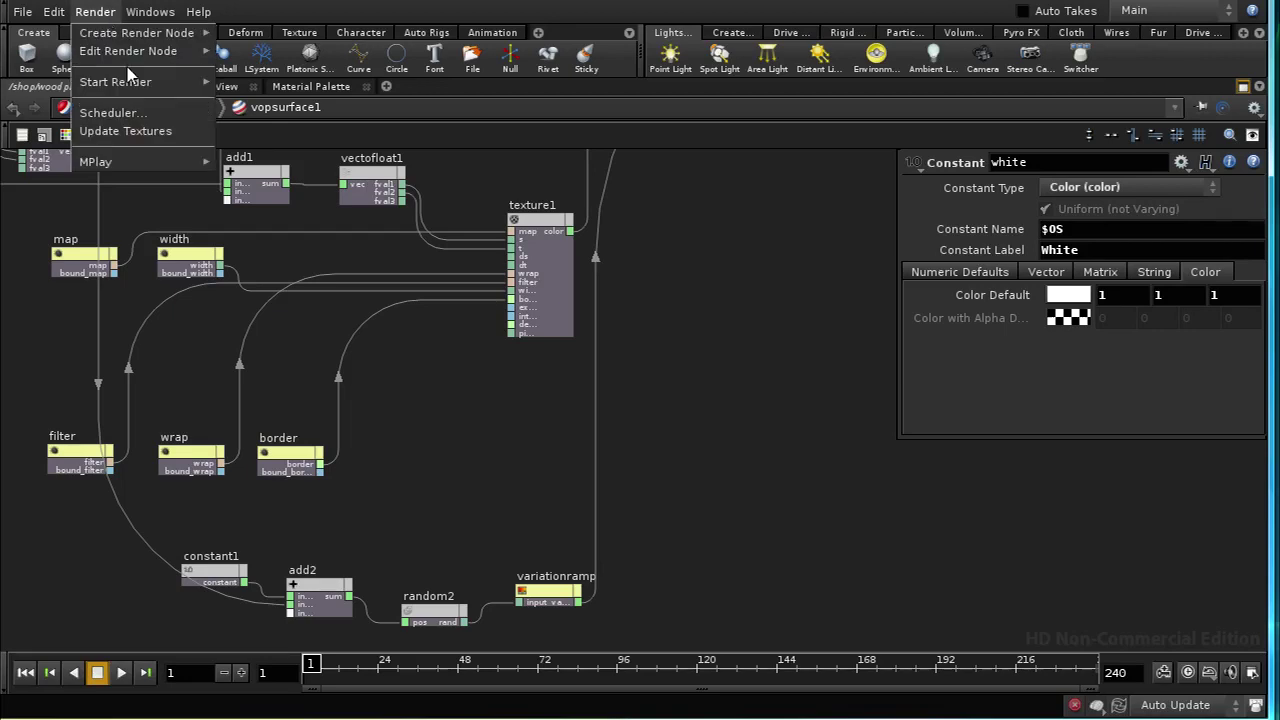
{"action": "mouse_move", "coordinate": [172, 84]}
{"action": "left_click", "coordinate": [240, 85]}
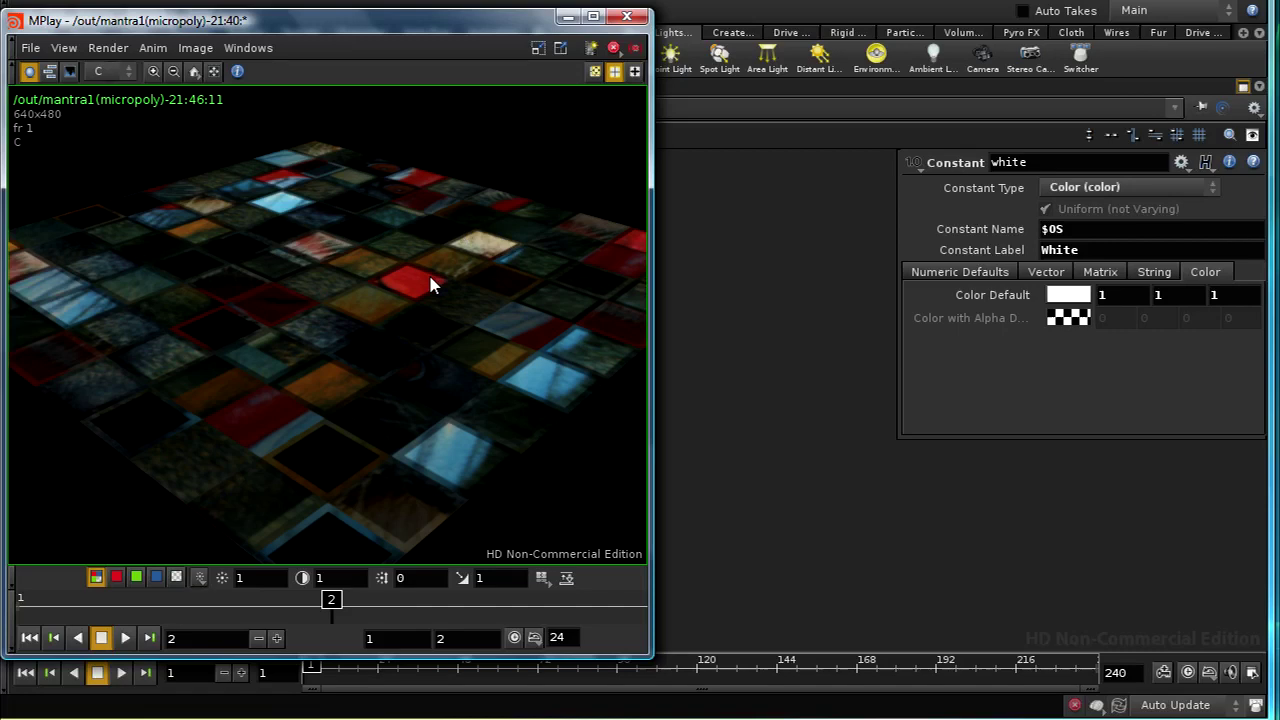
{"action": "left_click", "coordinate": [568, 17]}
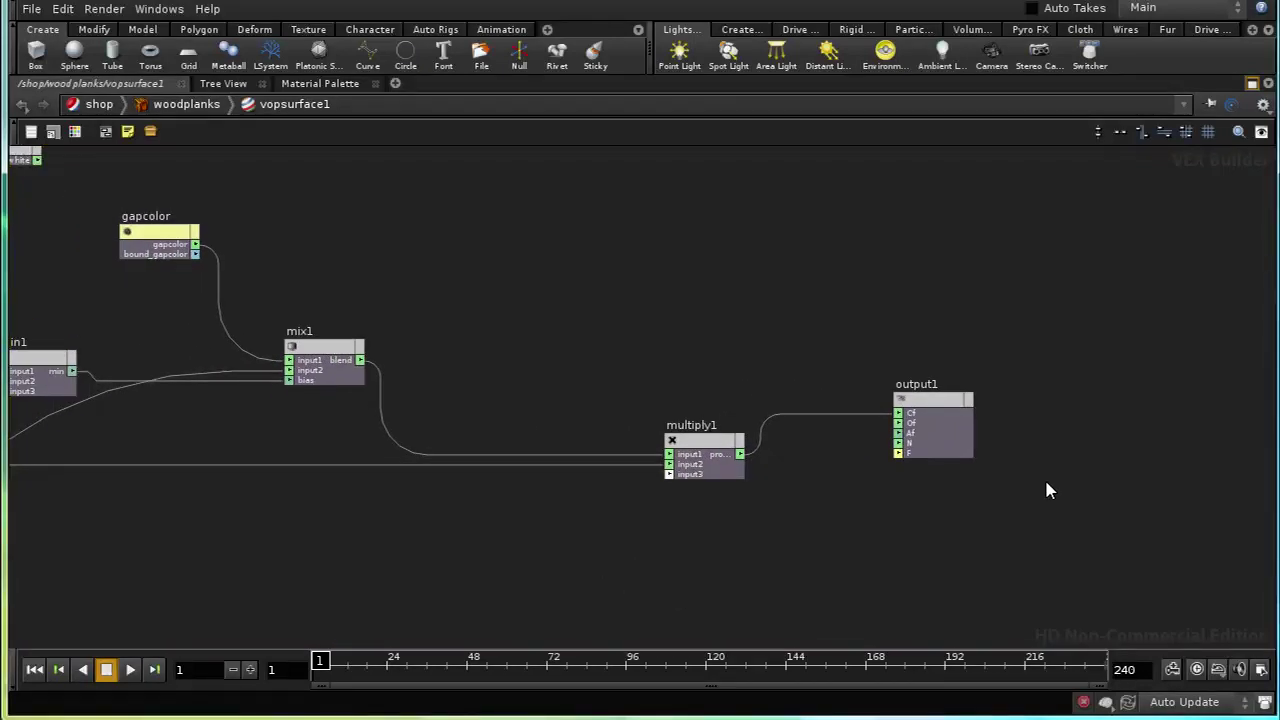
Reposition output1 so it lines up horizontally with multiply1.
{"action": "left_click_drag", "start_coordinate": [945, 401], "coordinate": [976, 441]}
{"action": "middle_click_drag", "start_coordinate": [807, 551], "coordinate": [663, 544]}
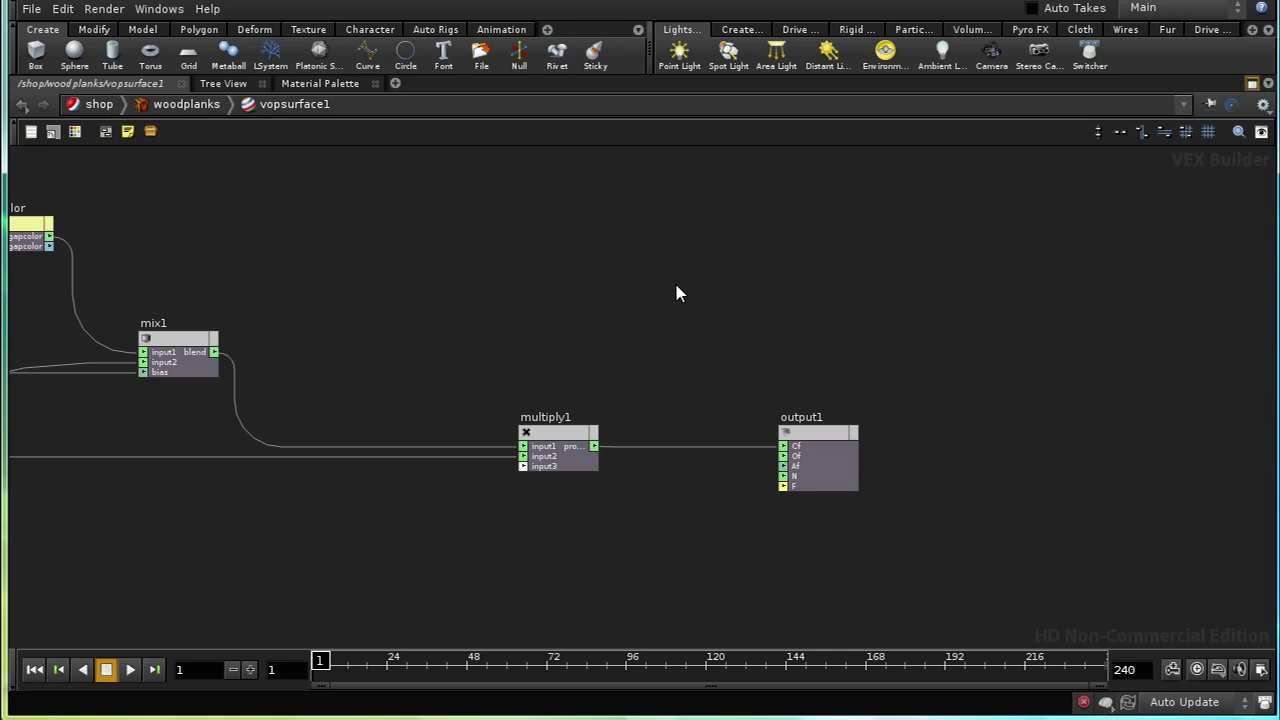
{"action": "middle_click_drag", "start_coordinate": [640, 283], "coordinate": [640, 323]}
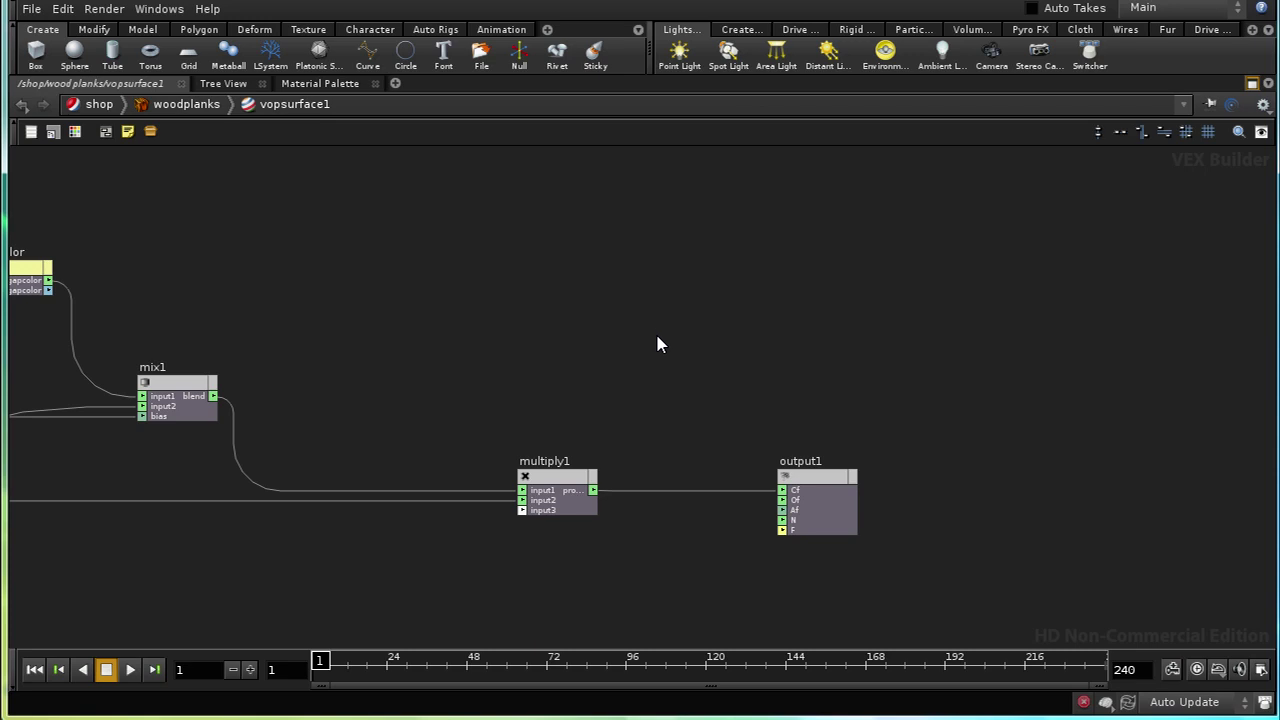
{"action": "scroll", "coordinate": [657, 340], "scroll_direction": "down", "scroll_amount": 5}
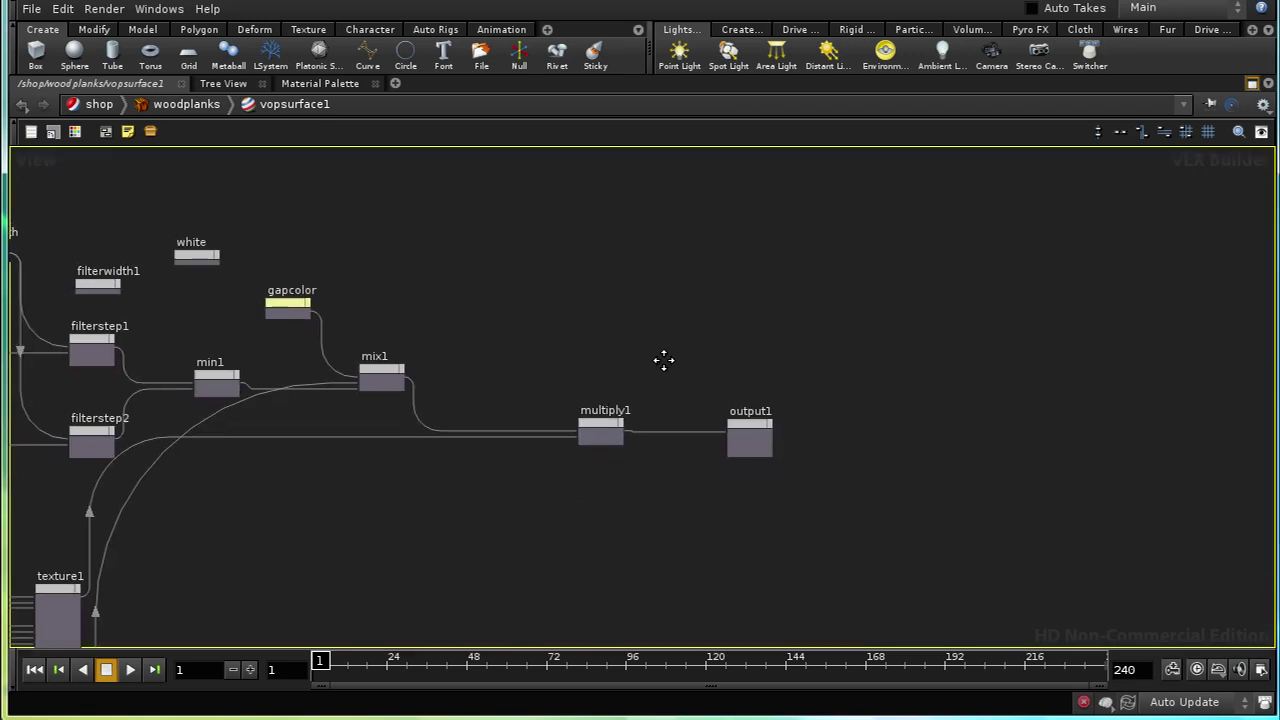
{"action": "middle_click_drag", "start_coordinate": [663, 360], "coordinate": [694, 369]}
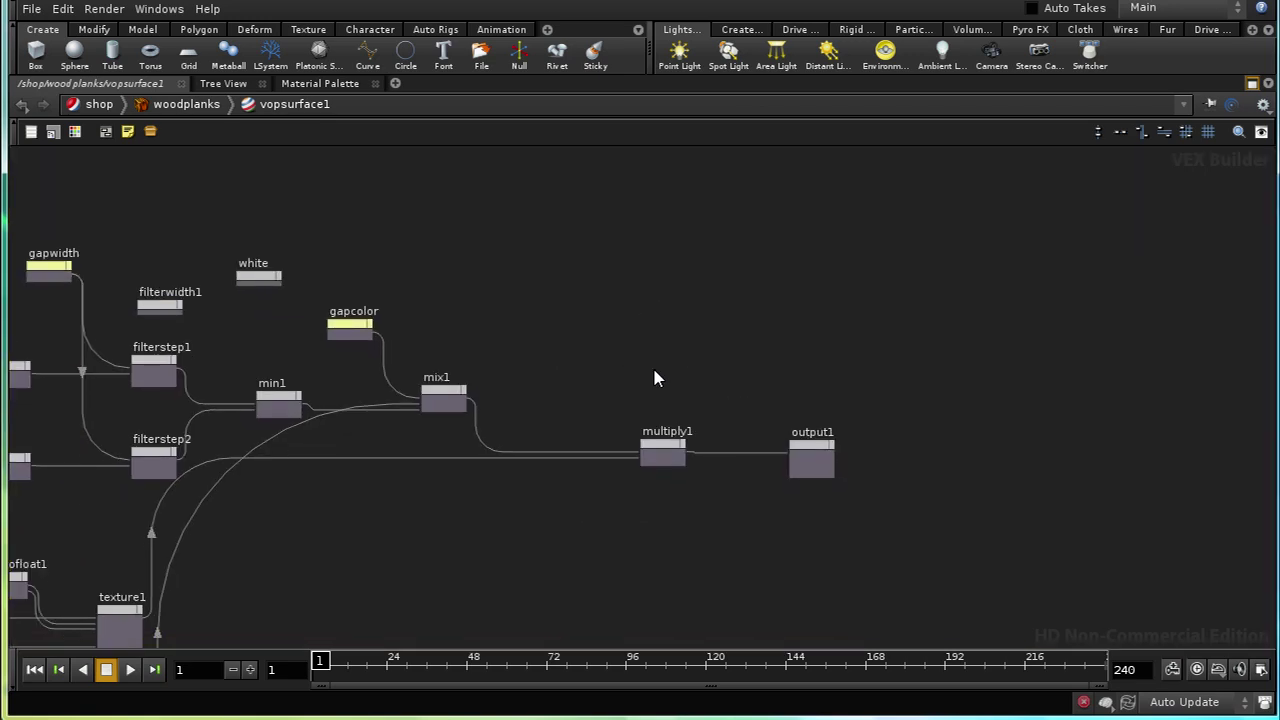
{"action": "scroll", "coordinate": [745, 492], "scroll_direction": "up", "scroll_amount": 3}
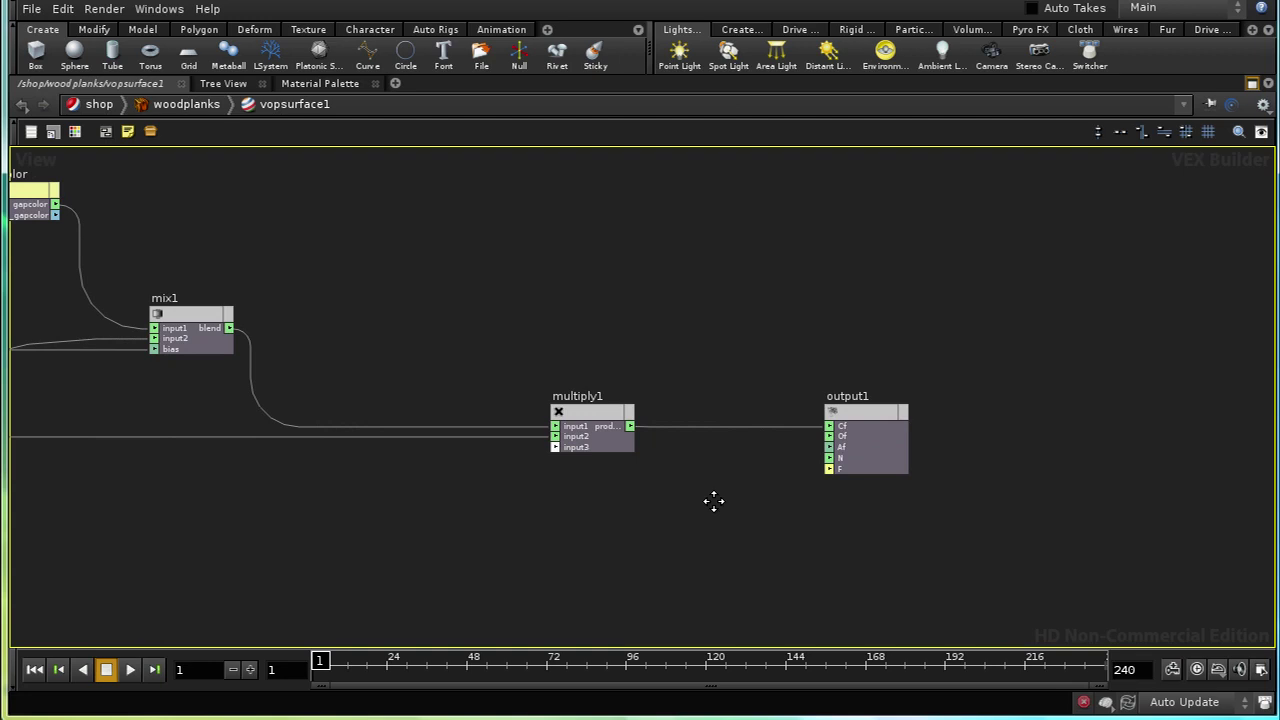
Add a Lambert node in the empty area above multiply1.
{"action": "middle_click_drag", "start_coordinate": [711, 500], "coordinate": [716, 583]}
{"action": "middle_click_drag", "start_coordinate": [720, 480], "coordinate": [735, 451]}
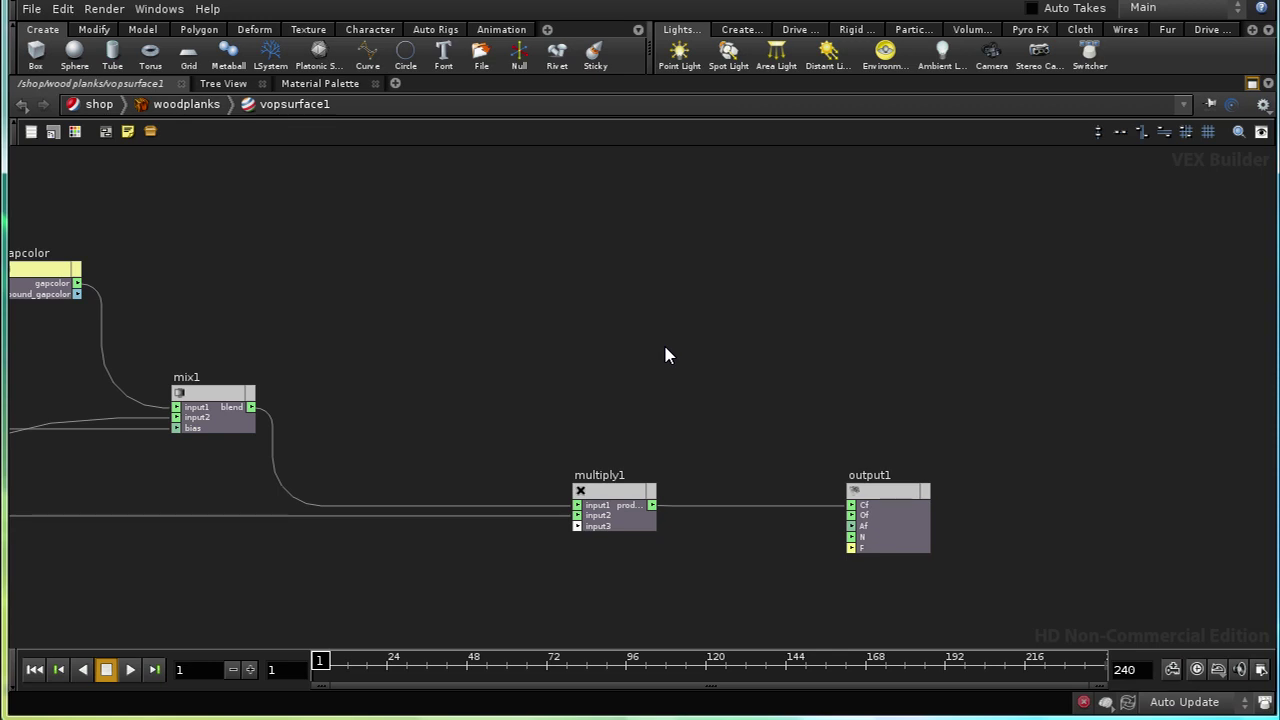
{"action": "key", "text": "Tab"}
{"action": "type", "text": "Lam"}
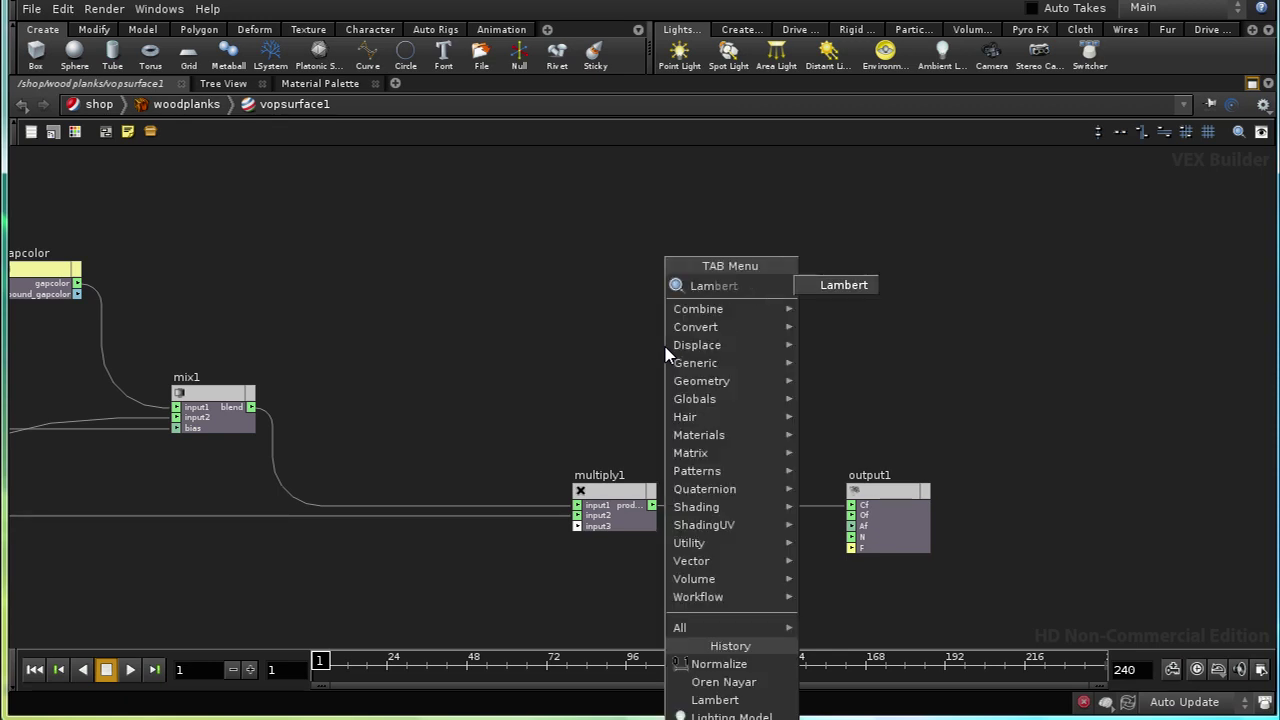
{"action": "left_click", "coordinate": [851, 284]}
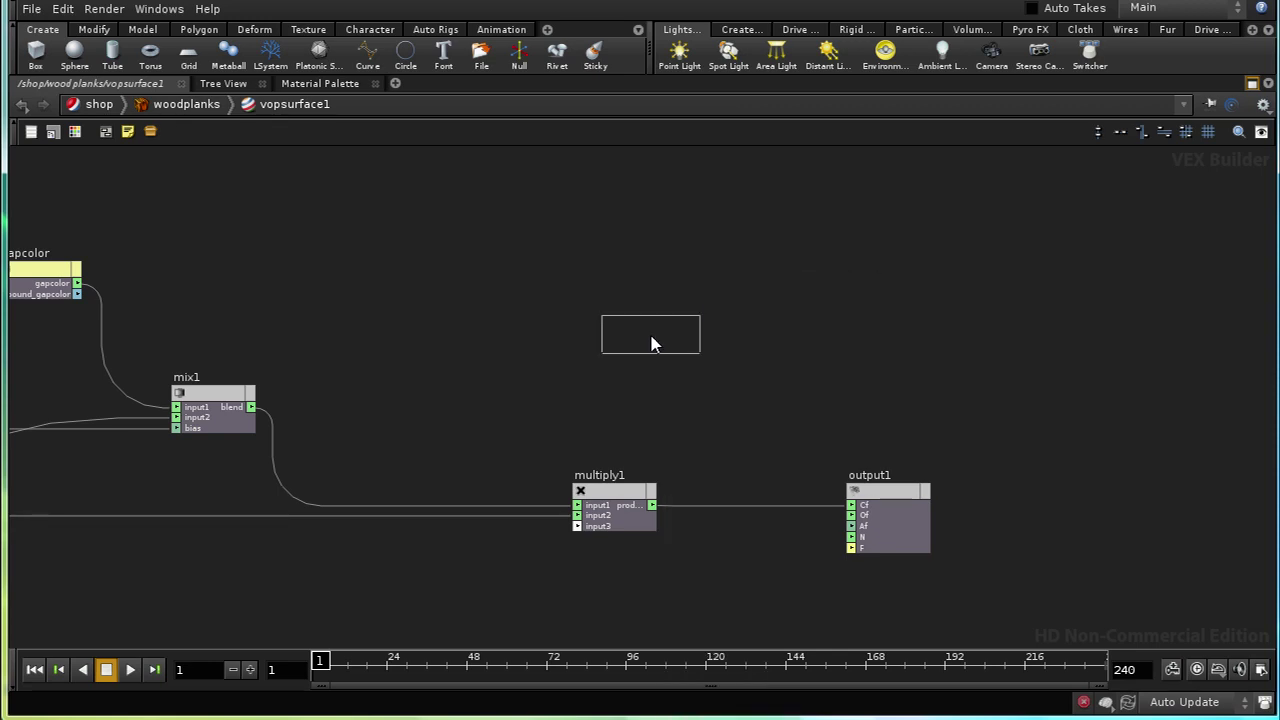
{"action": "left_click", "coordinate": [651, 344]}
{"action": "key", "text": "Tab"}
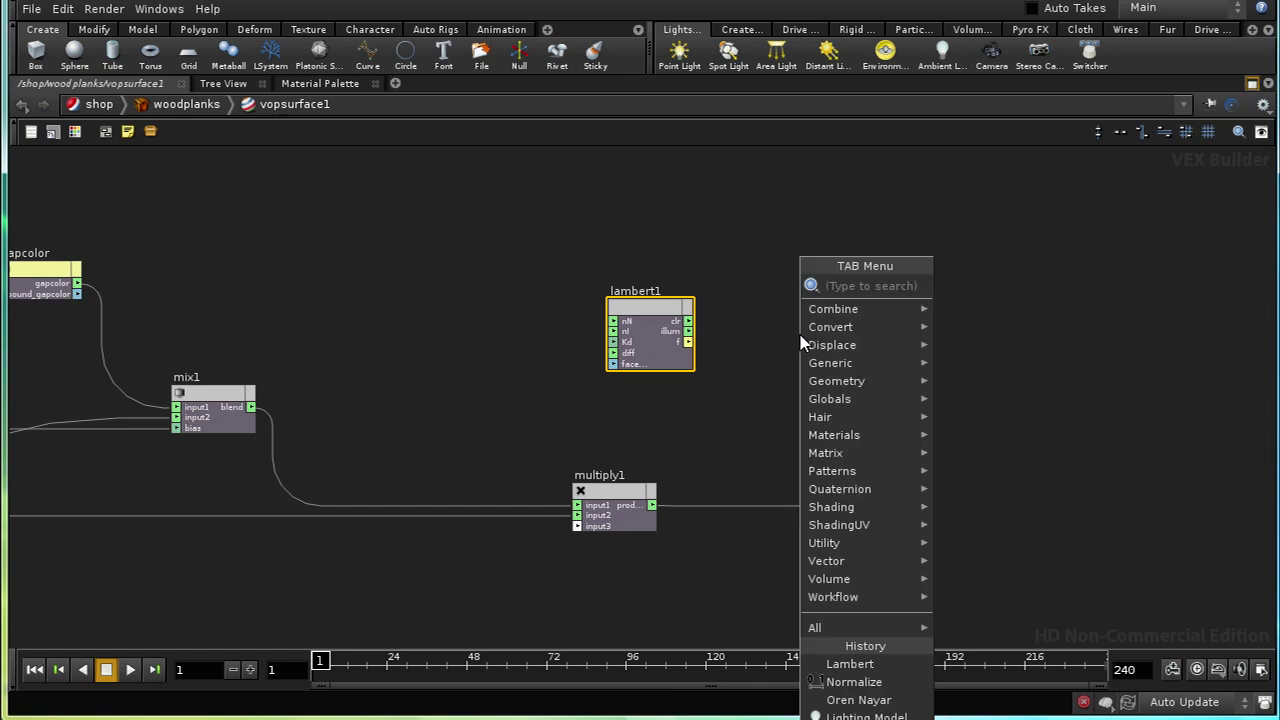
{"action": "type", "text": "Oren Nayar"}
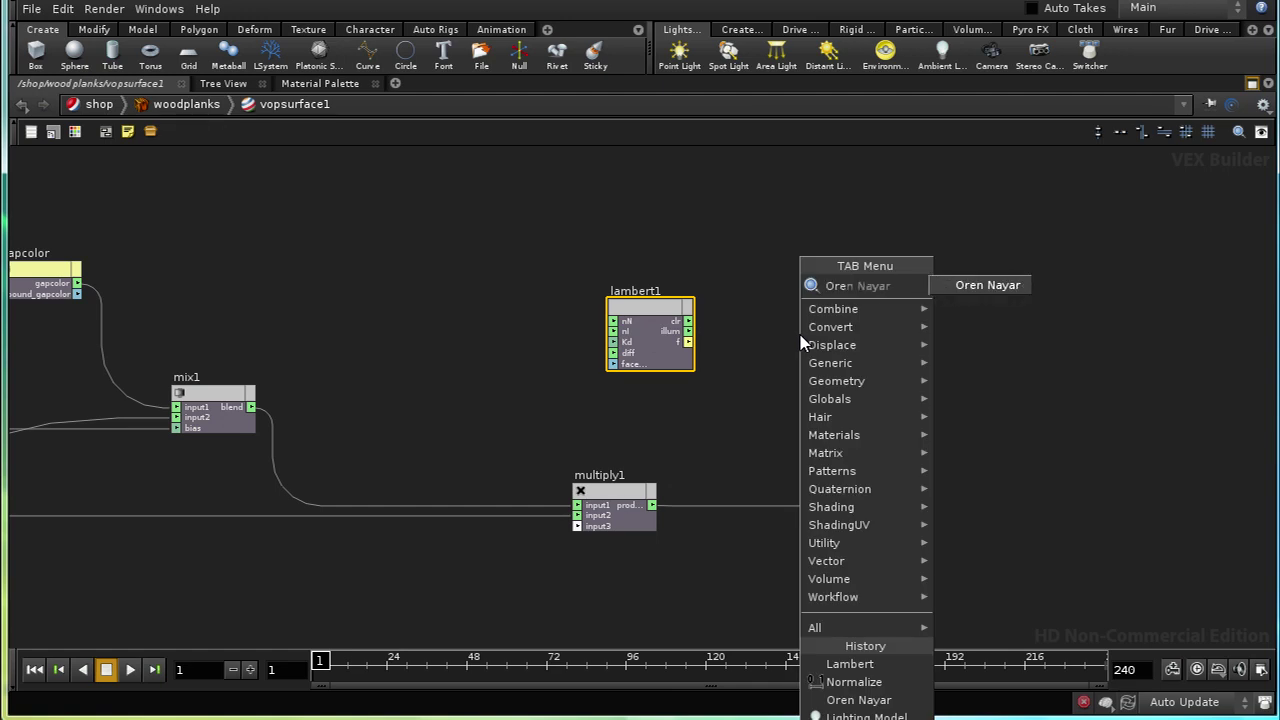
{"action": "left_click", "coordinate": [990, 287]}
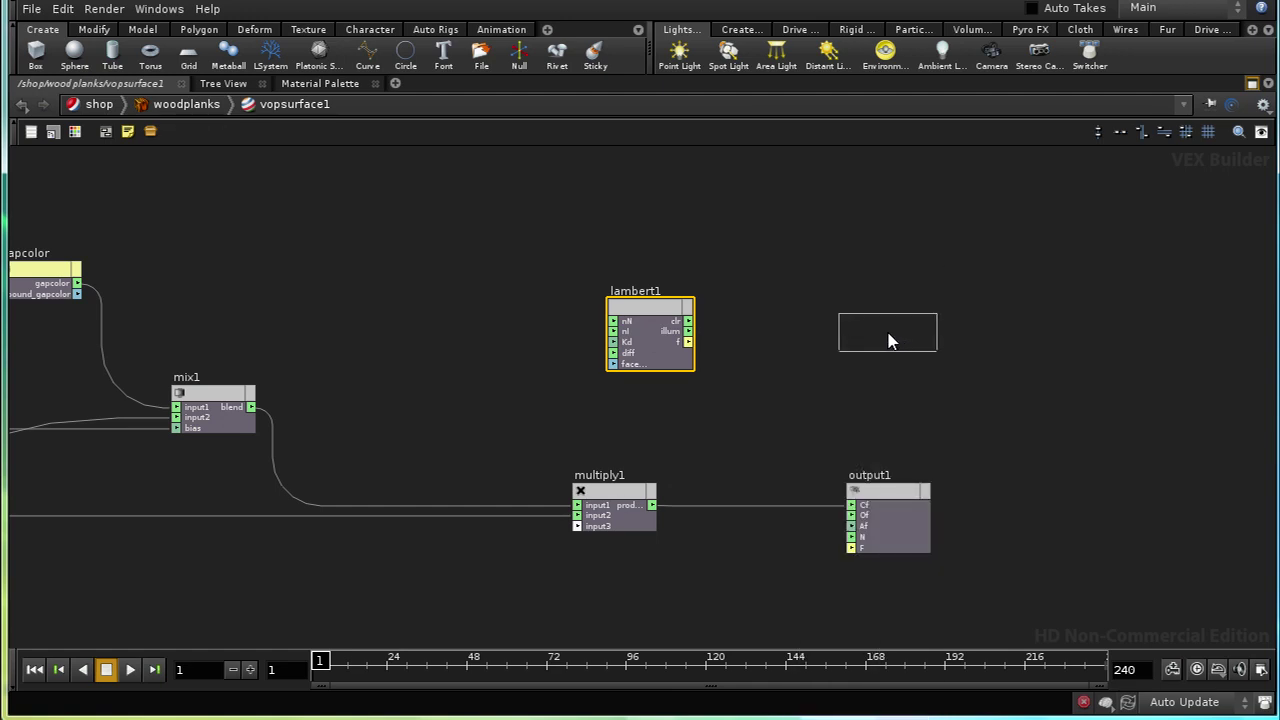
{"action": "left_click", "coordinate": [888, 337]}
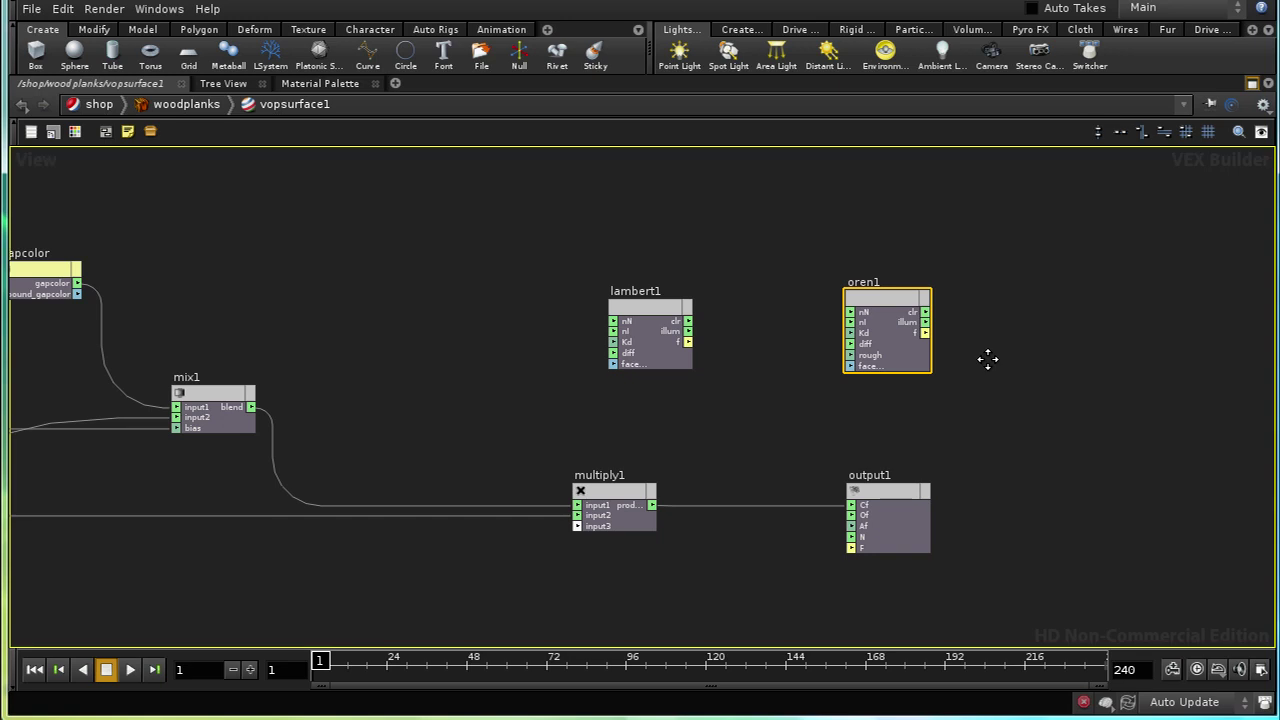
{"action": "scroll", "coordinate": [930, 270], "scroll_direction": "down", "scroll_amount": 1}
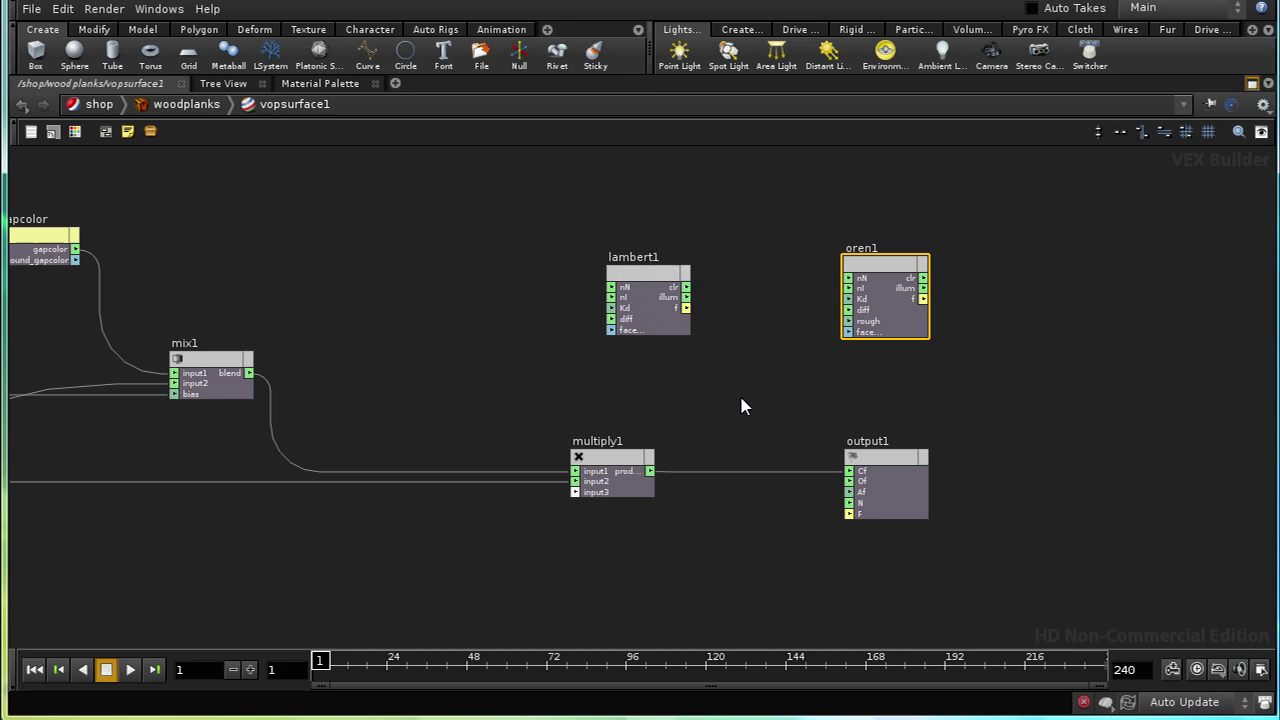
{"action": "left_click_drag", "start_coordinate": [873, 262], "coordinate": [911, 249]}
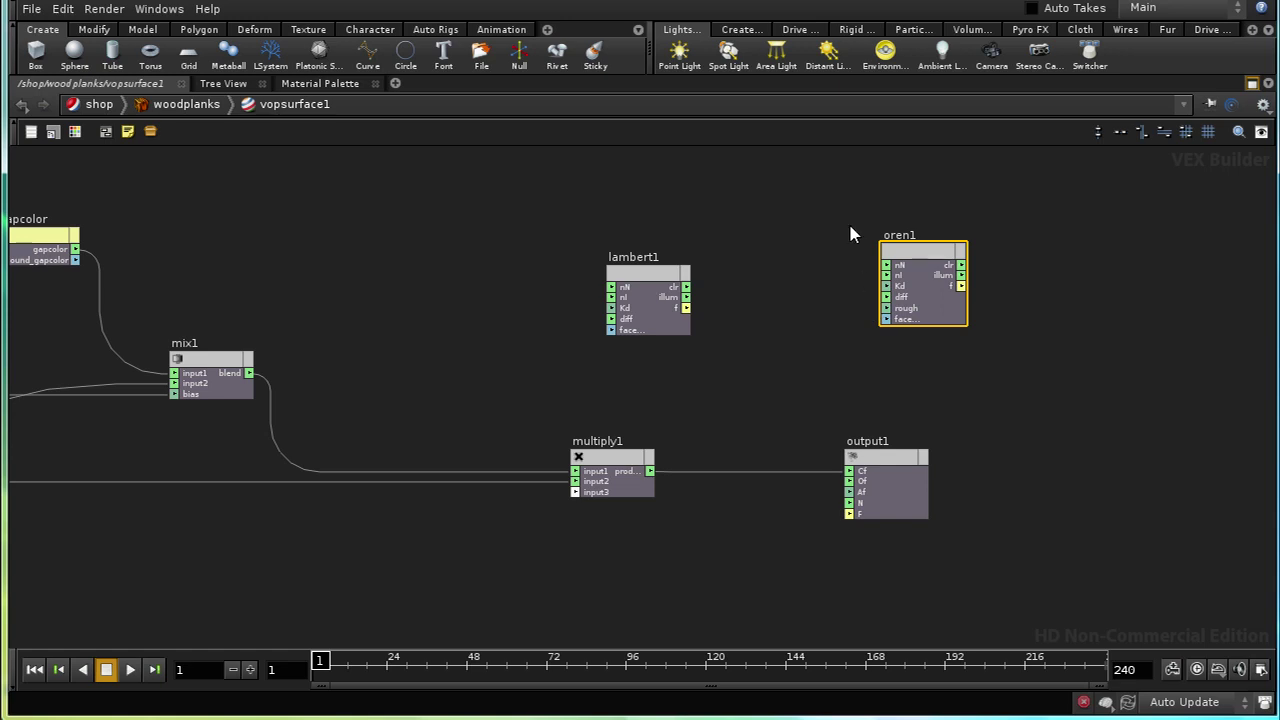
{"action": "left_click_drag", "start_coordinate": [848, 224], "coordinate": [992, 368]}
{"action": "key", "text": "Delete"}
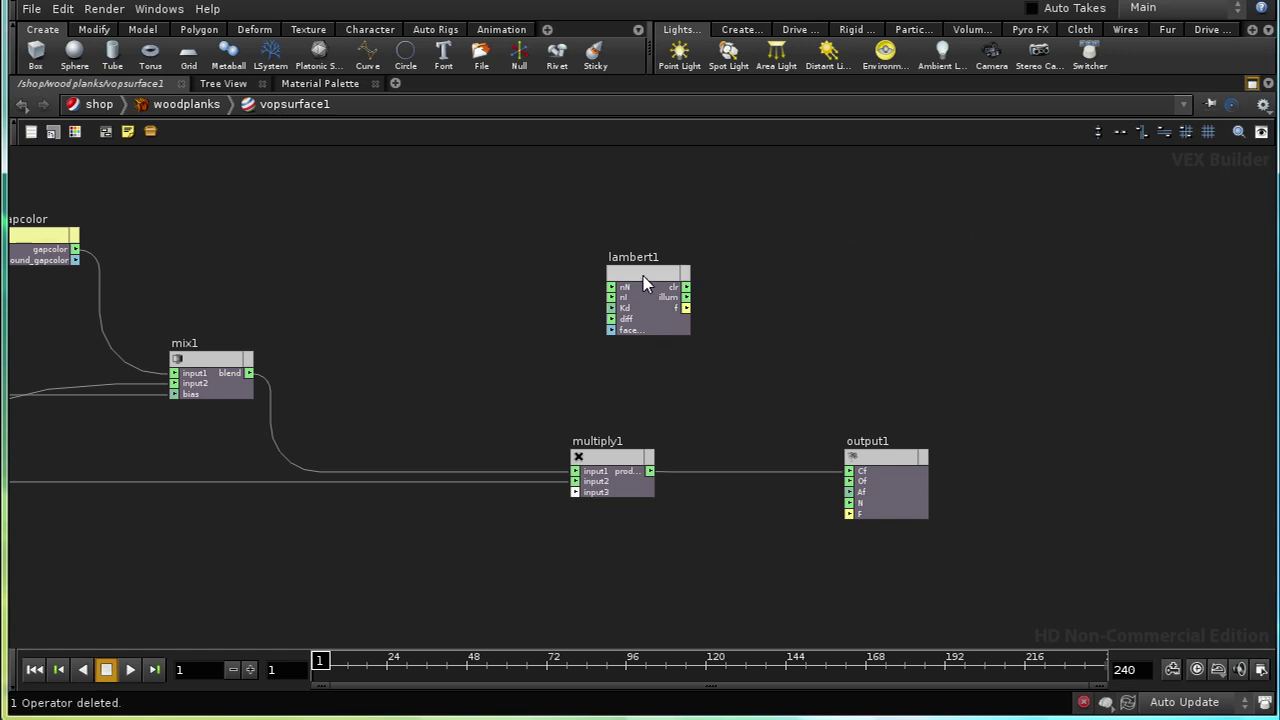
Move lambert1 closer to output1, connect multiply1's product to its diff input, and promote its Kd input to a parameter node.
{"action": "left_click_drag", "start_coordinate": [643, 276], "coordinate": [769, 292]}
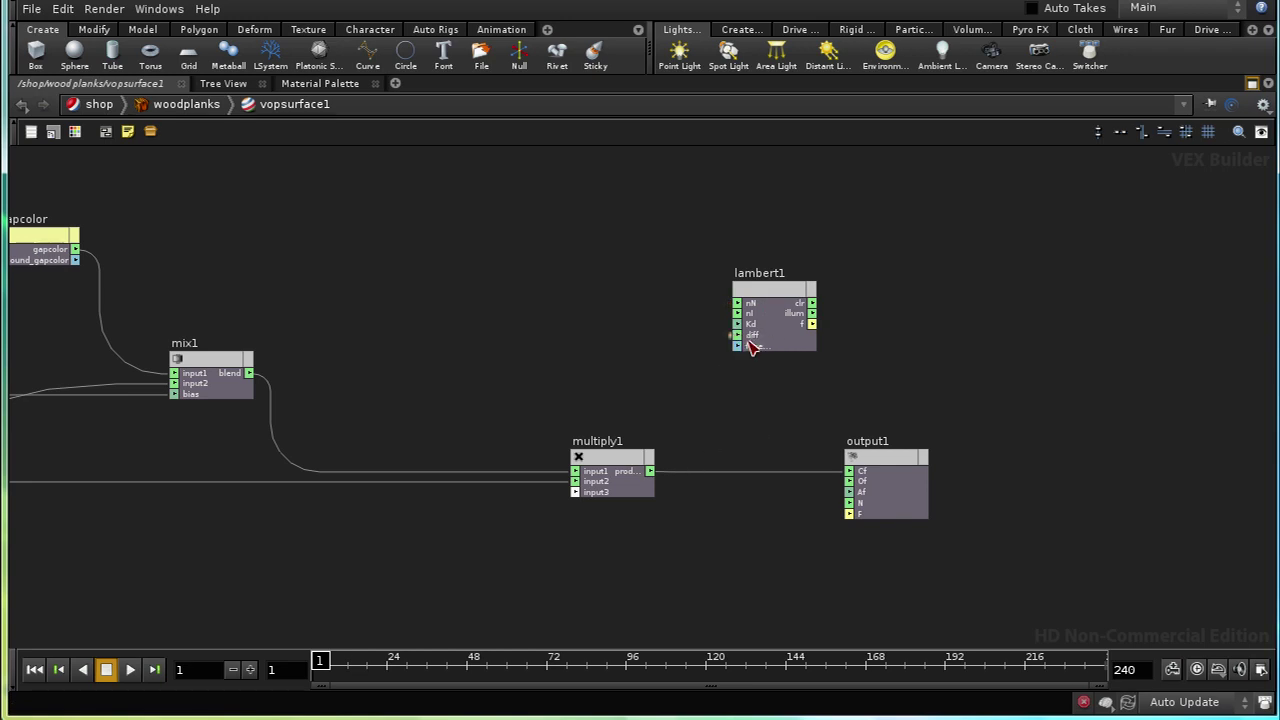
{"action": "left_click", "coordinate": [650, 471]}
{"action": "left_click", "coordinate": [737, 335]}
{"action": "right_click", "coordinate": [738, 331]}
{"action": "left_click", "coordinate": [790, 337]}
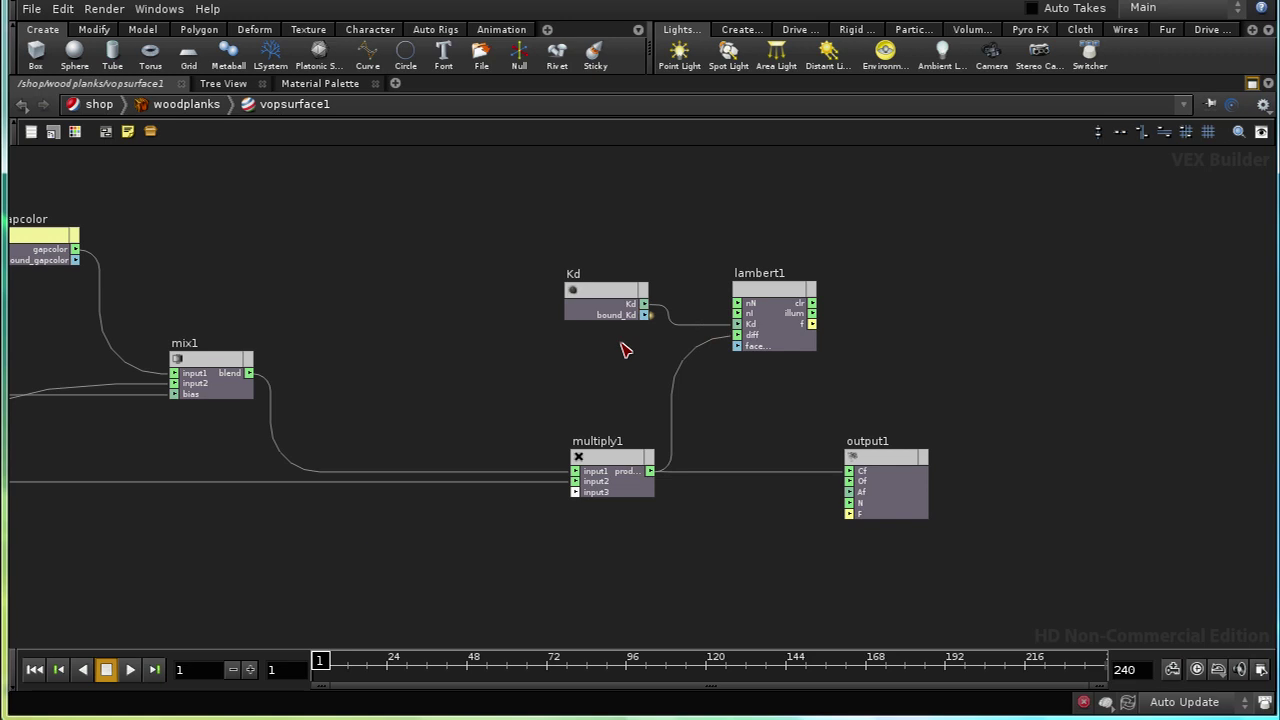
Color the Kd parameter node pale yellow and move it down so it sits between lambert1 and multiply1.
{"action": "key", "text": "c"}
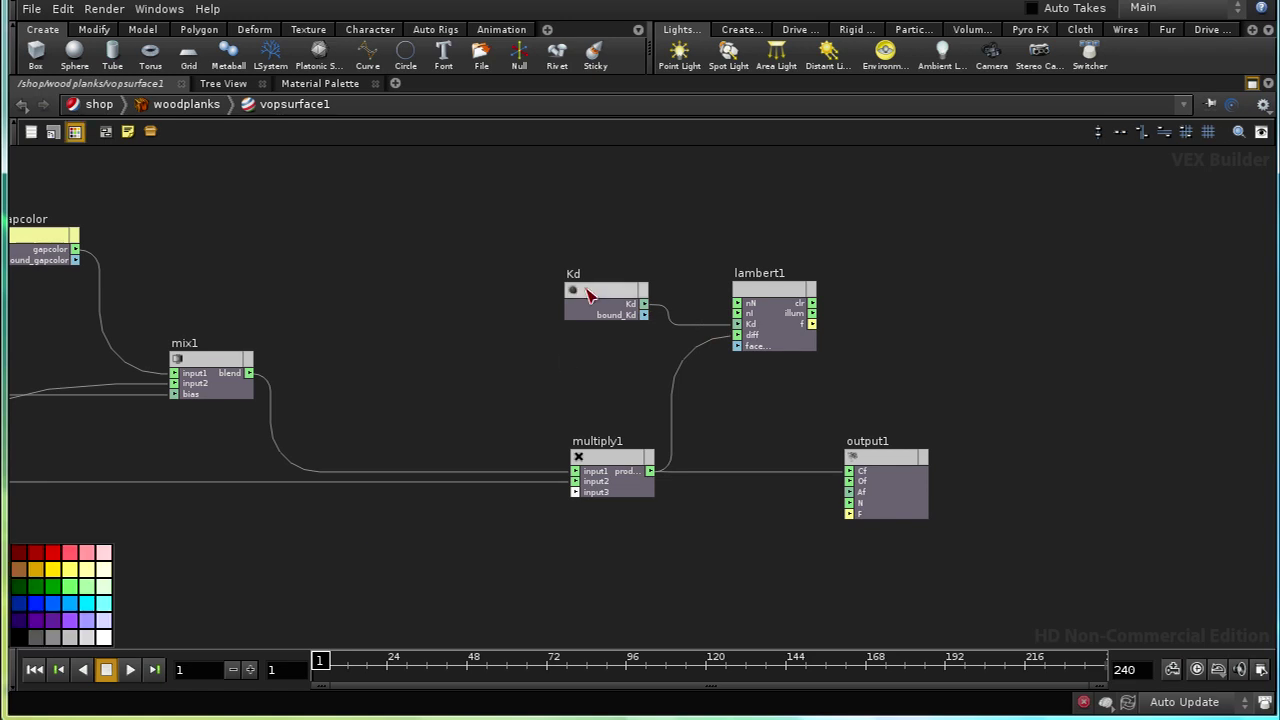
{"action": "left_click", "coordinate": [590, 292]}
{"action": "left_click", "coordinate": [87, 569]}
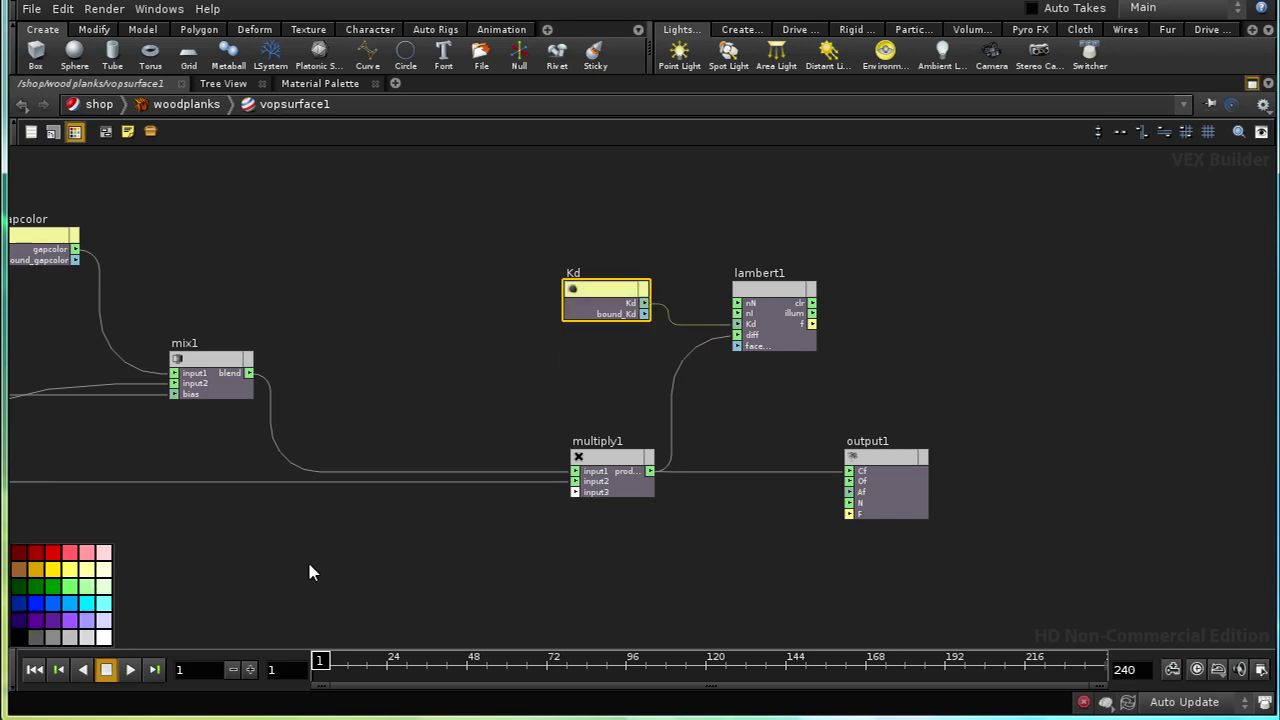
{"action": "key", "text": "c"}
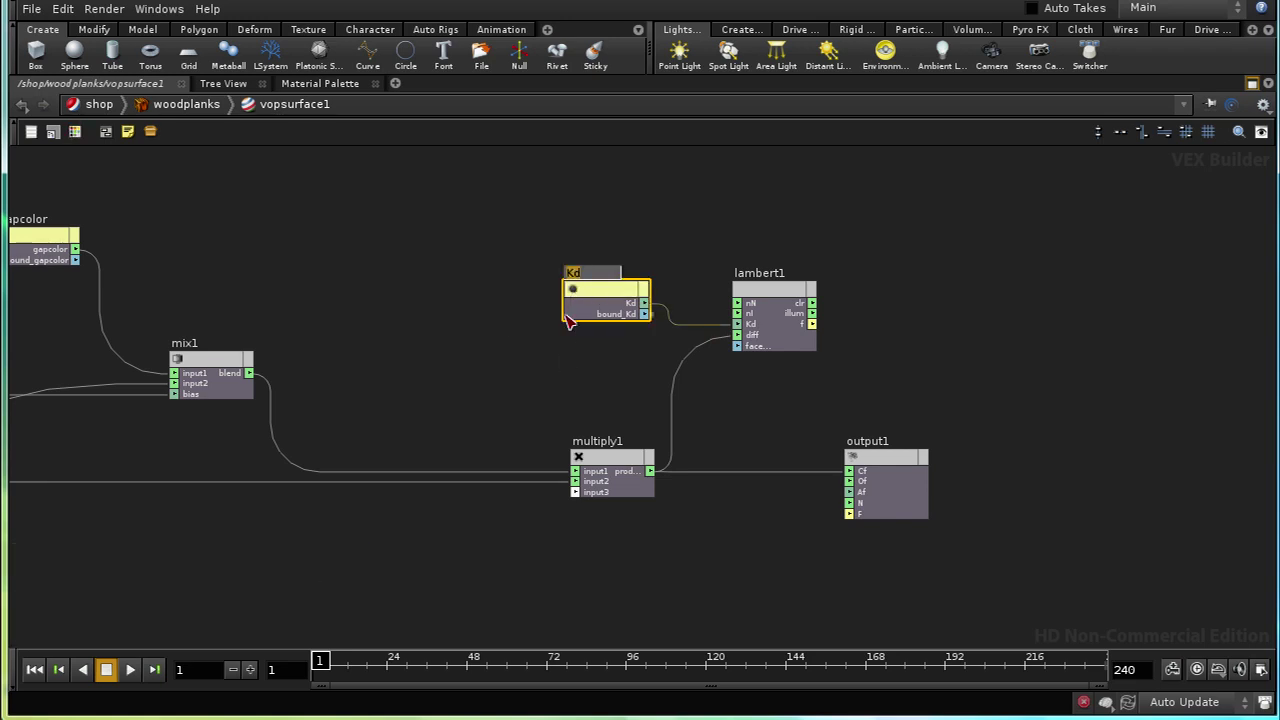
{"action": "left_click_drag", "start_coordinate": [599, 287], "coordinate": [577, 348]}
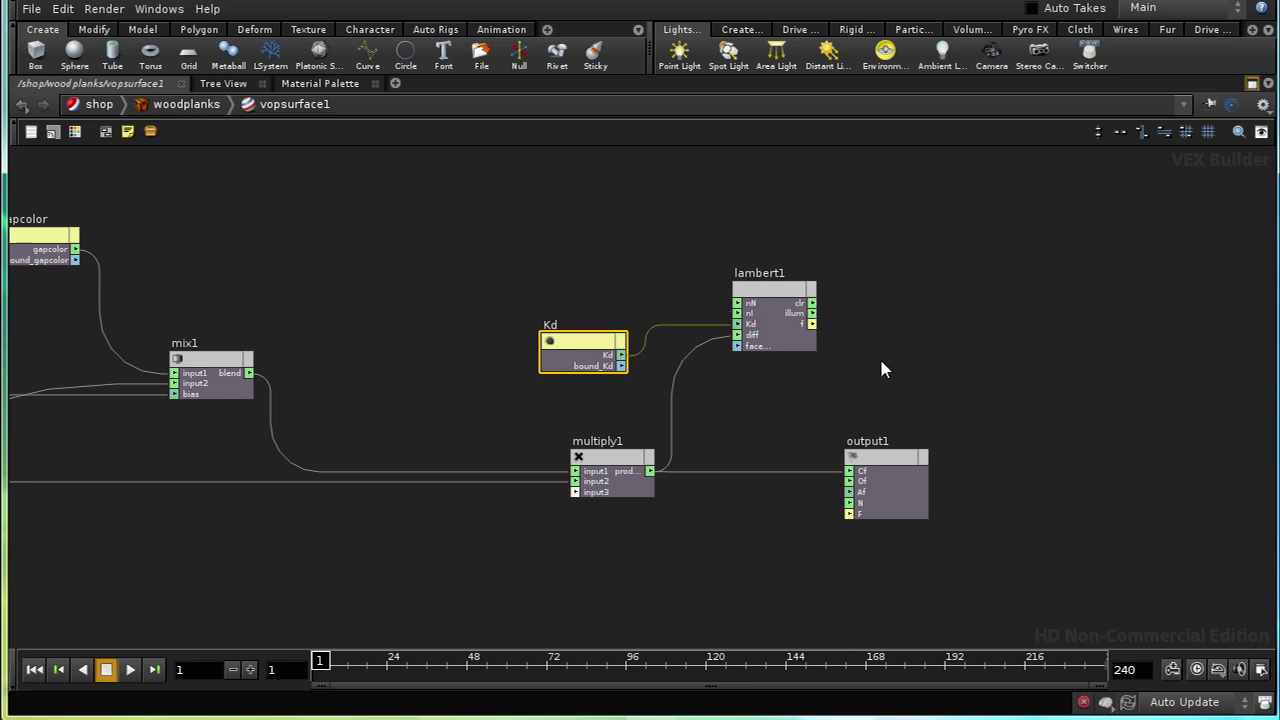
Bring the global1 node from the start of the network over to the space between mix1 and lambert1.
{"action": "middle_click_drag", "start_coordinate": [780, 416], "coordinate": [808, 423]}
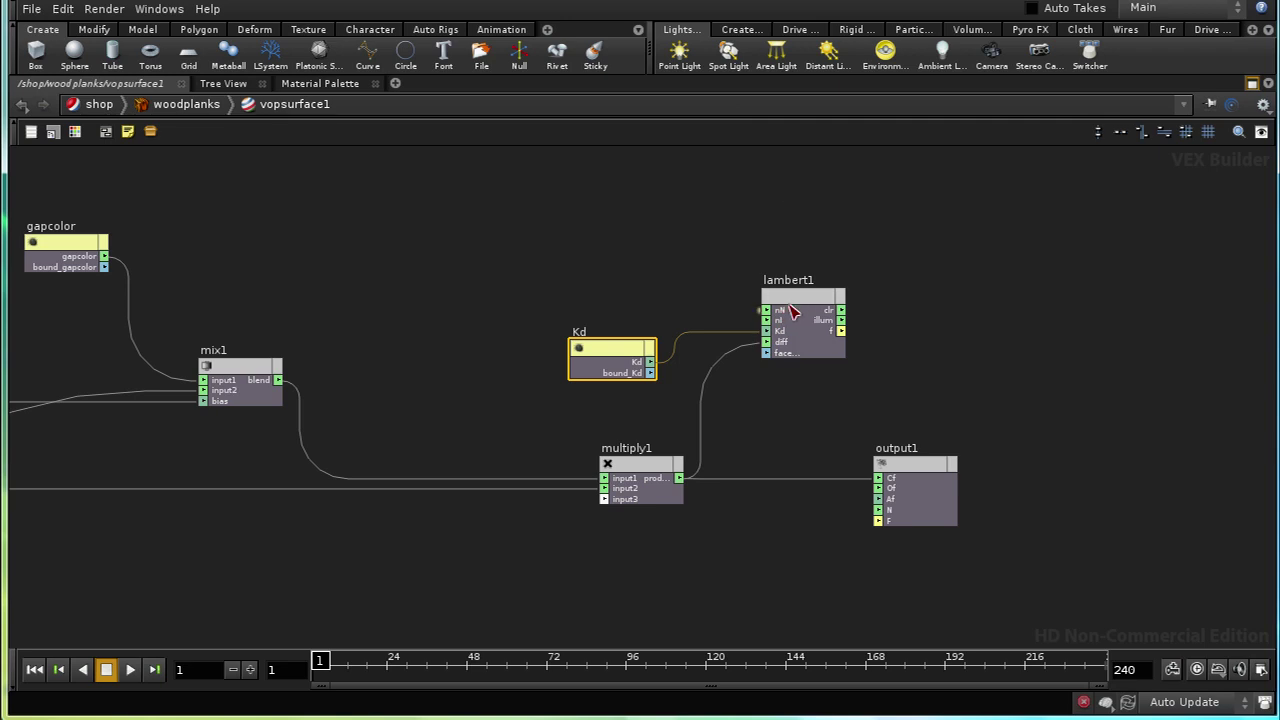
{"action": "middle_click_drag", "start_coordinate": [395, 445], "coordinate": [614, 451]}
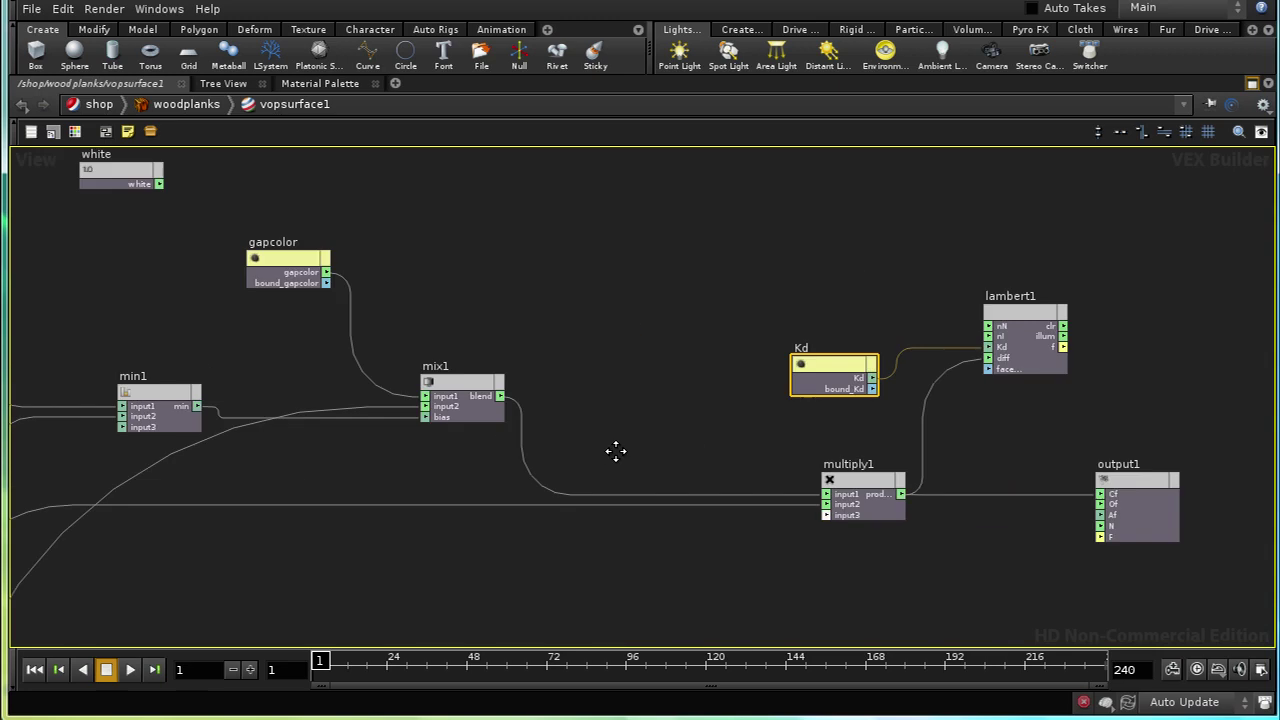
{"action": "middle_click_drag", "start_coordinate": [571, 280], "coordinate": [705, 422]}
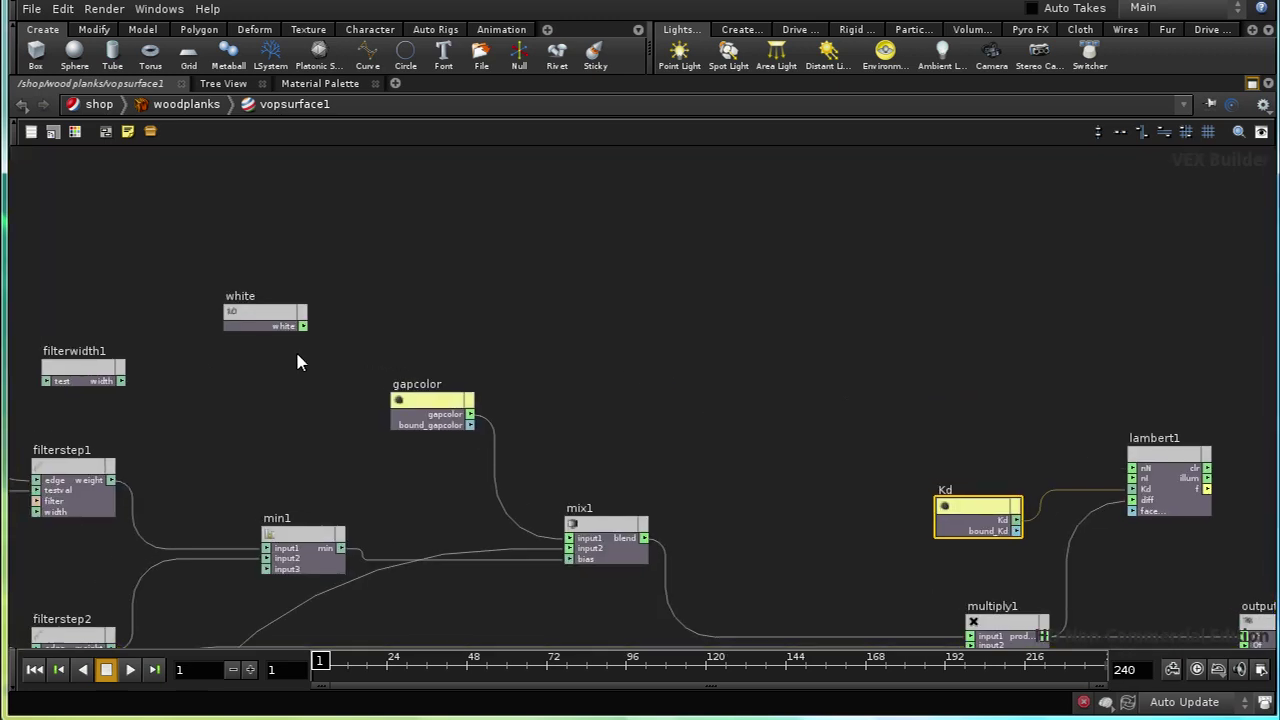
{"action": "middle_click_drag", "start_coordinate": [500, 379], "coordinate": [917, 446]}
{"action": "middle_click_drag", "start_coordinate": [149, 363], "coordinate": [849, 333]}
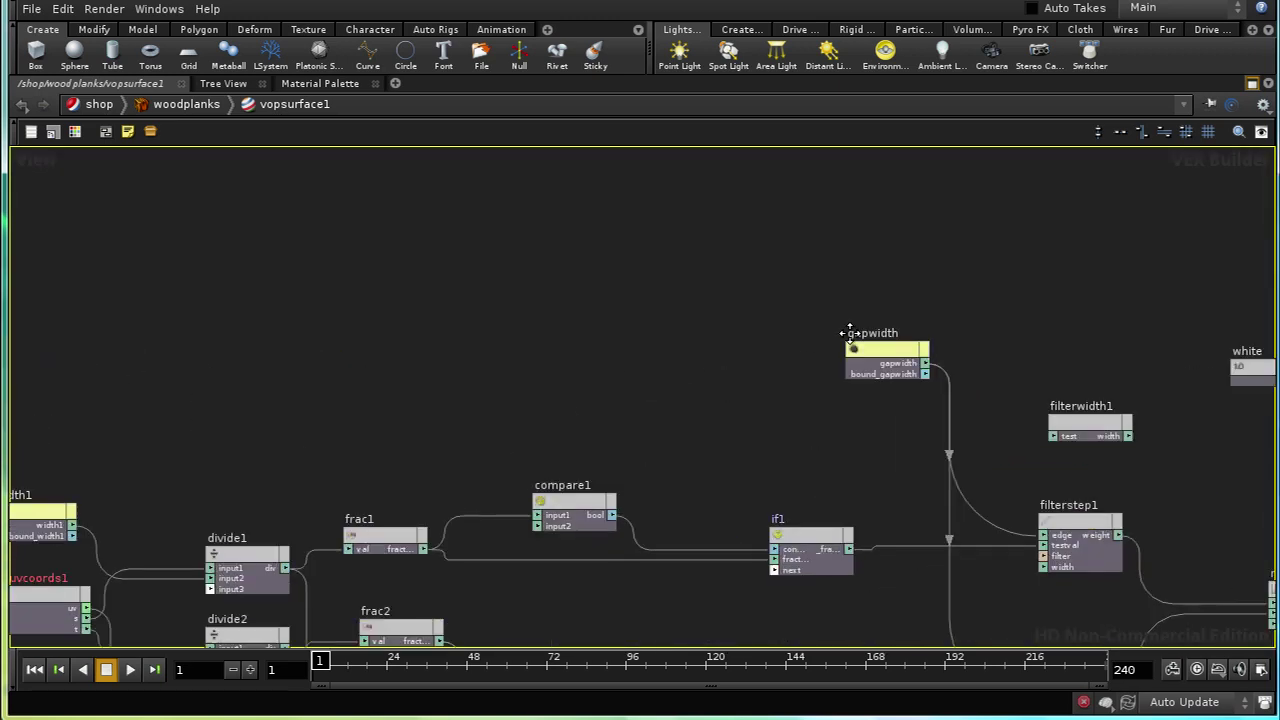
{"action": "middle_click_drag", "start_coordinate": [246, 320], "coordinate": [564, 333]}
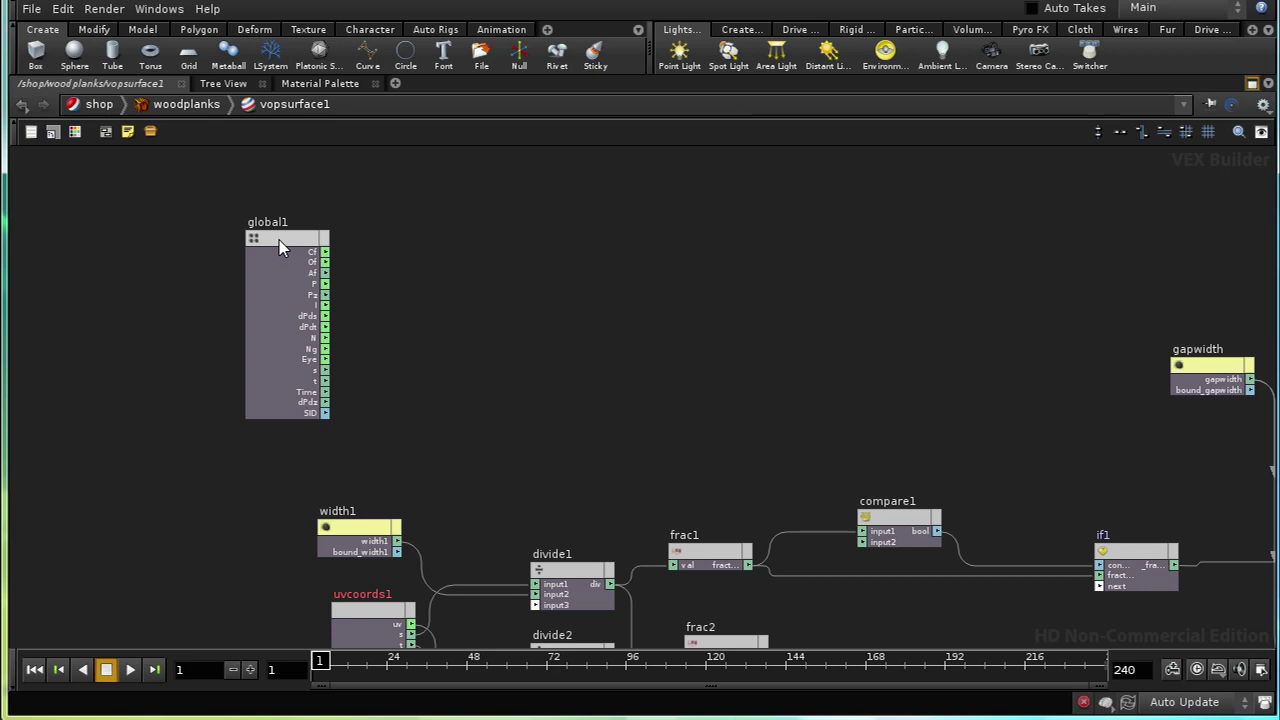
{"action": "left_click_drag", "start_coordinate": [279, 240], "coordinate": [1245, 200]}
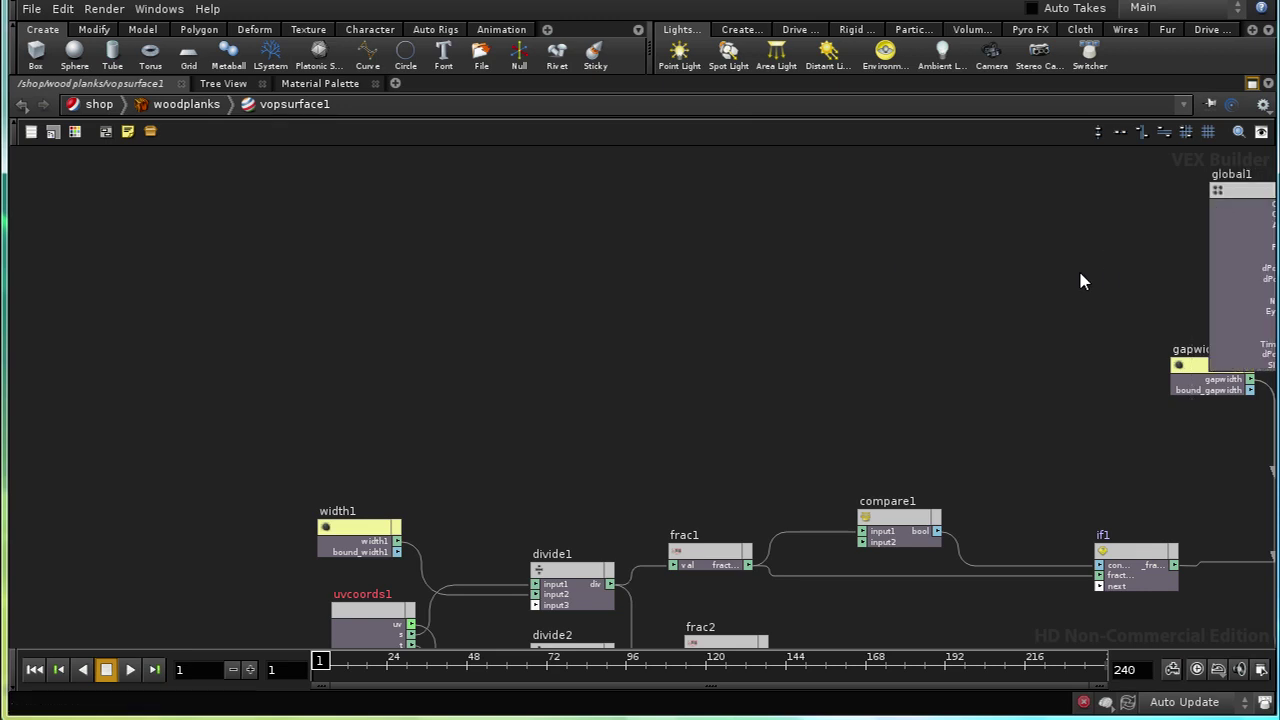
{"action": "middle_click_drag", "start_coordinate": [1078, 268], "coordinate": [74, 326]}
{"action": "left_click_drag", "start_coordinate": [258, 244], "coordinate": [921, 246]}
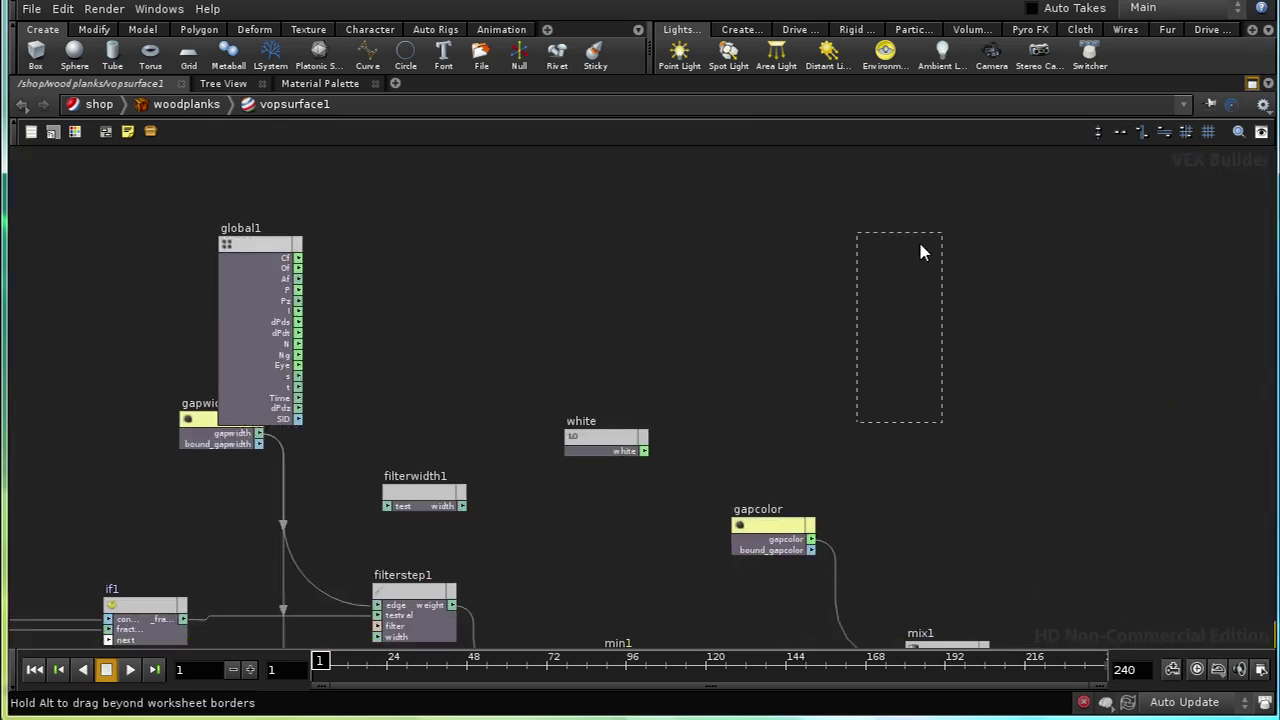
{"action": "left_click_drag", "start_coordinate": [1010, 383], "coordinate": [1010, 383]}
{"action": "middle_click_drag", "start_coordinate": [814, 377], "coordinate": [329, 277]}
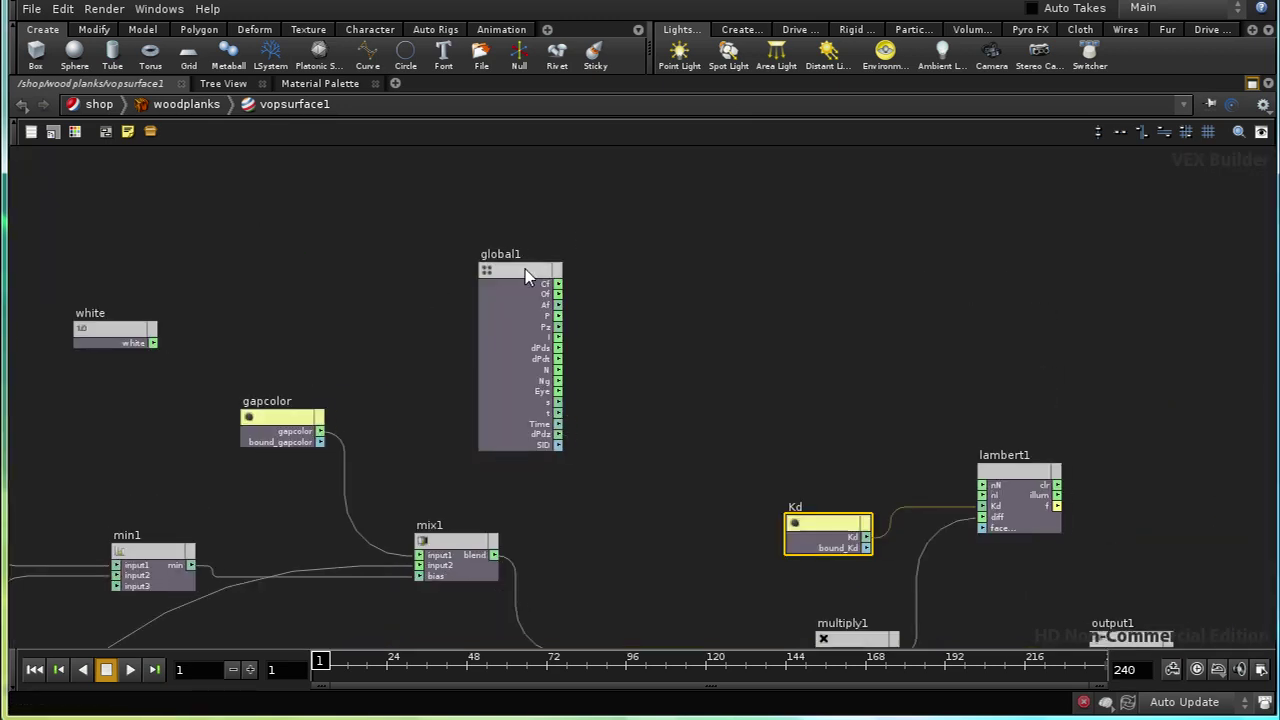
{"action": "left_click_drag", "start_coordinate": [525, 269], "coordinate": [672, 360]}
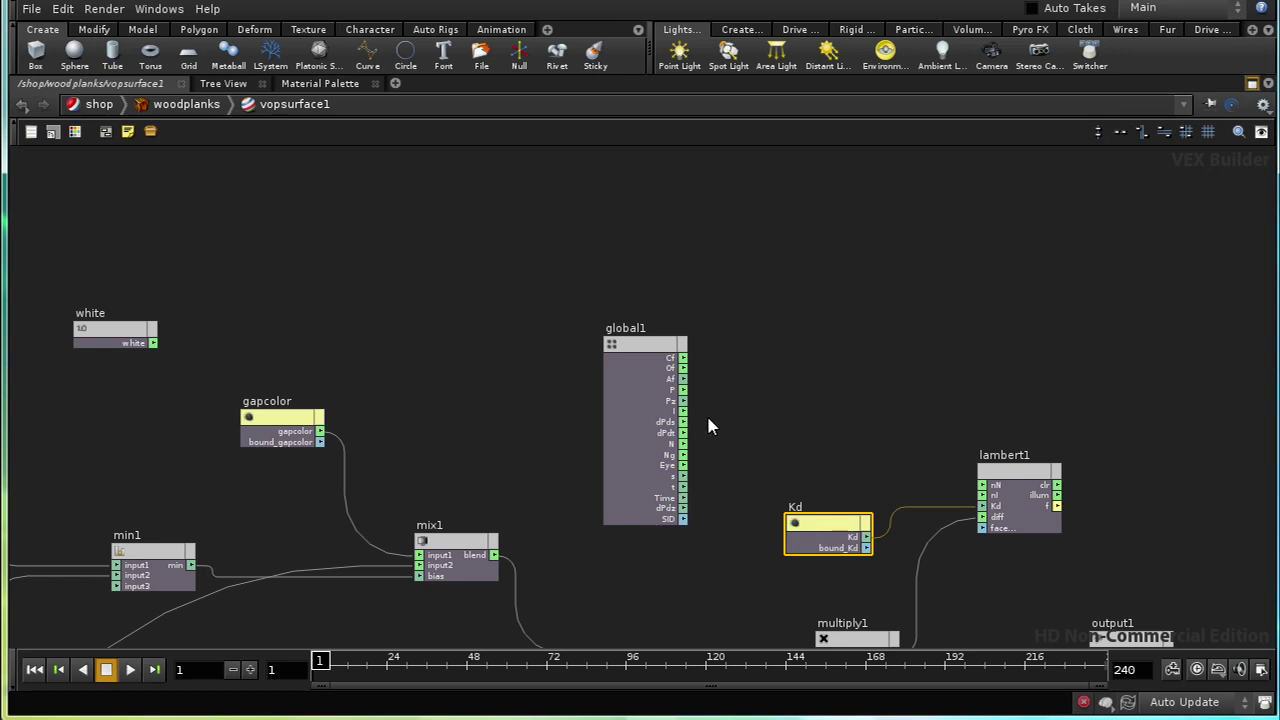
Feed global1's I output through a new Normalize node into lambert1's nI input.
{"action": "key", "text": "Tab"}
{"action": "type", "text": "No"}
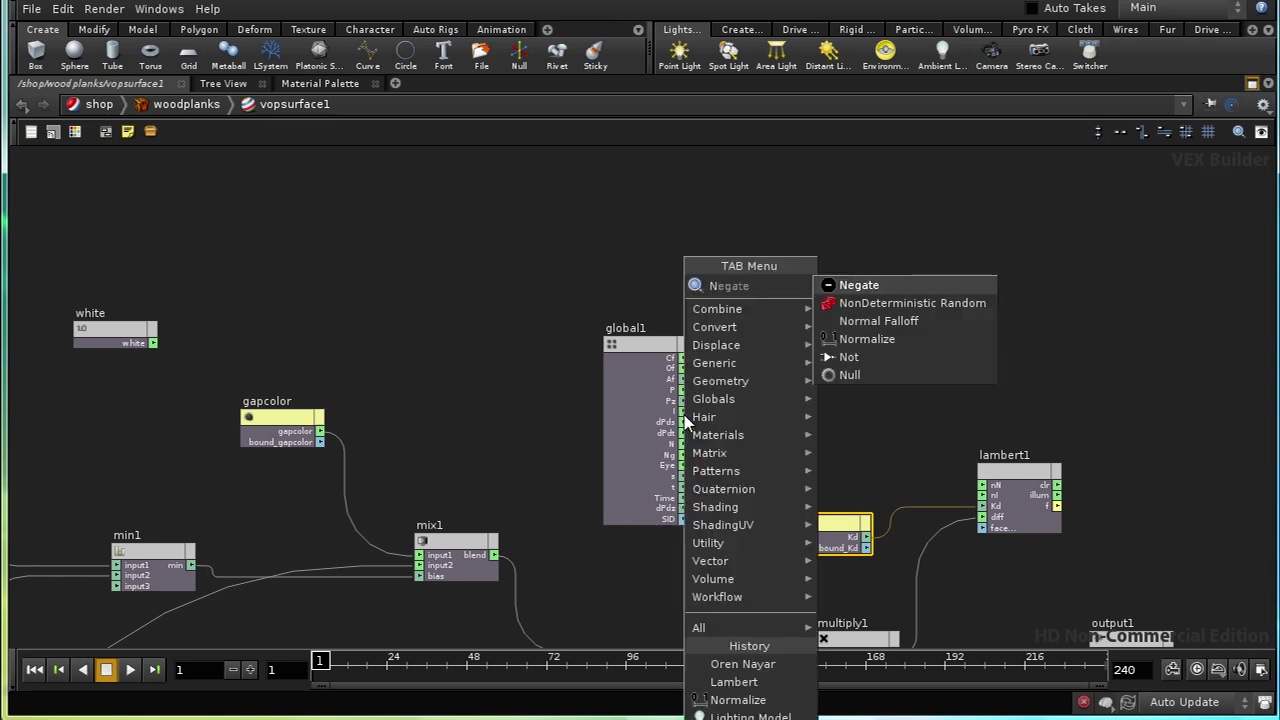
{"action": "left_click", "coordinate": [852, 320]}
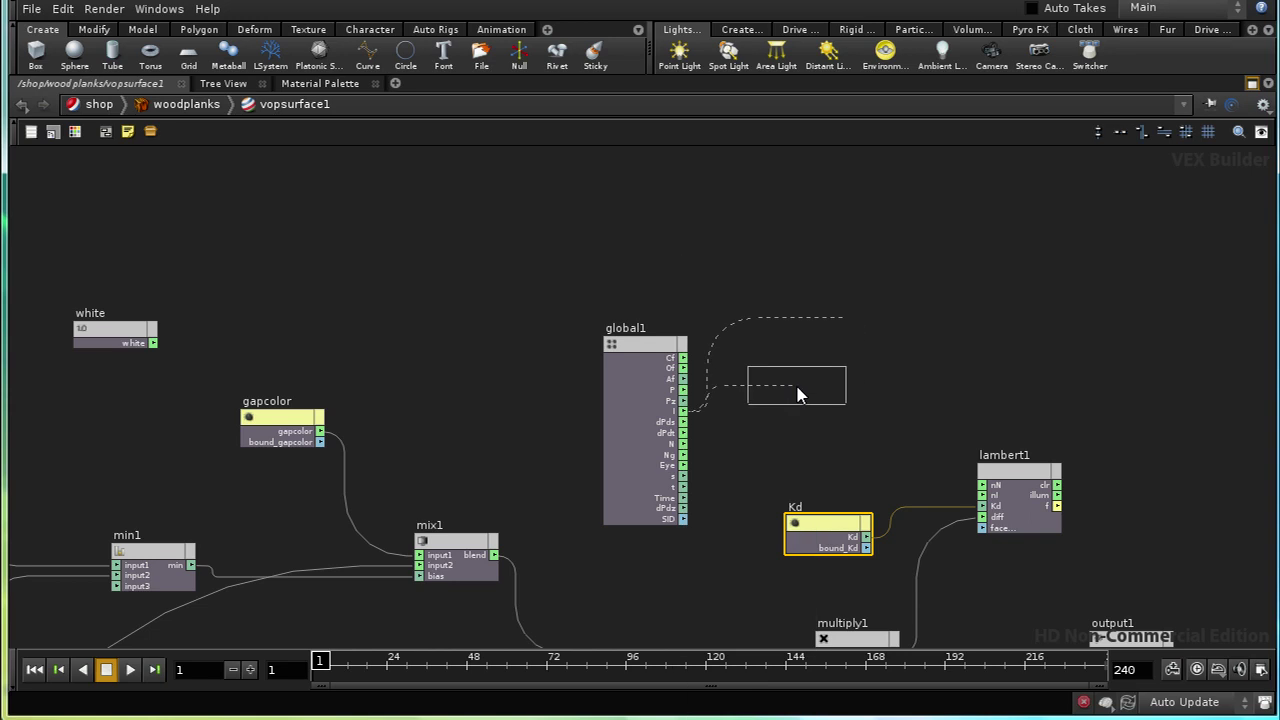
{"action": "left_click", "coordinate": [798, 390]}
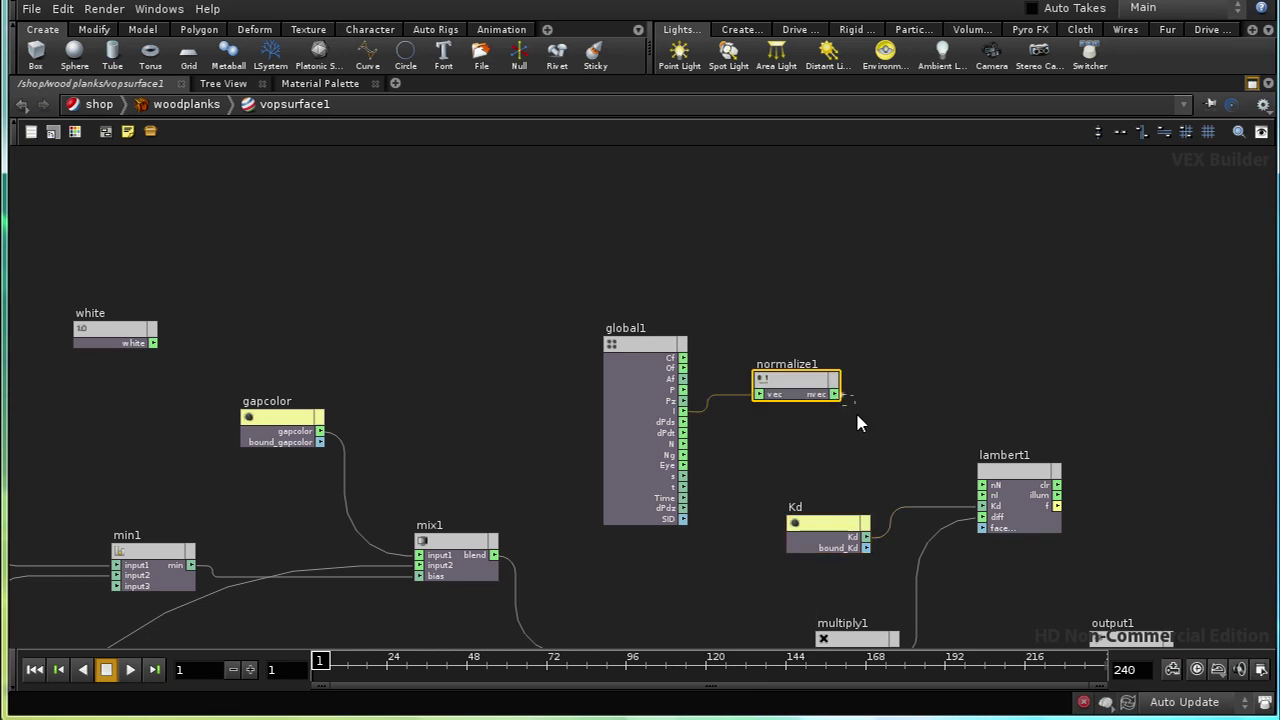
{"action": "left_click_drag", "start_coordinate": [857, 422], "coordinate": [990, 497]}
Add a second Normalize node below the first and route global1's N through it into lambert1's nN input.
{"action": "key", "text": "Tab"}
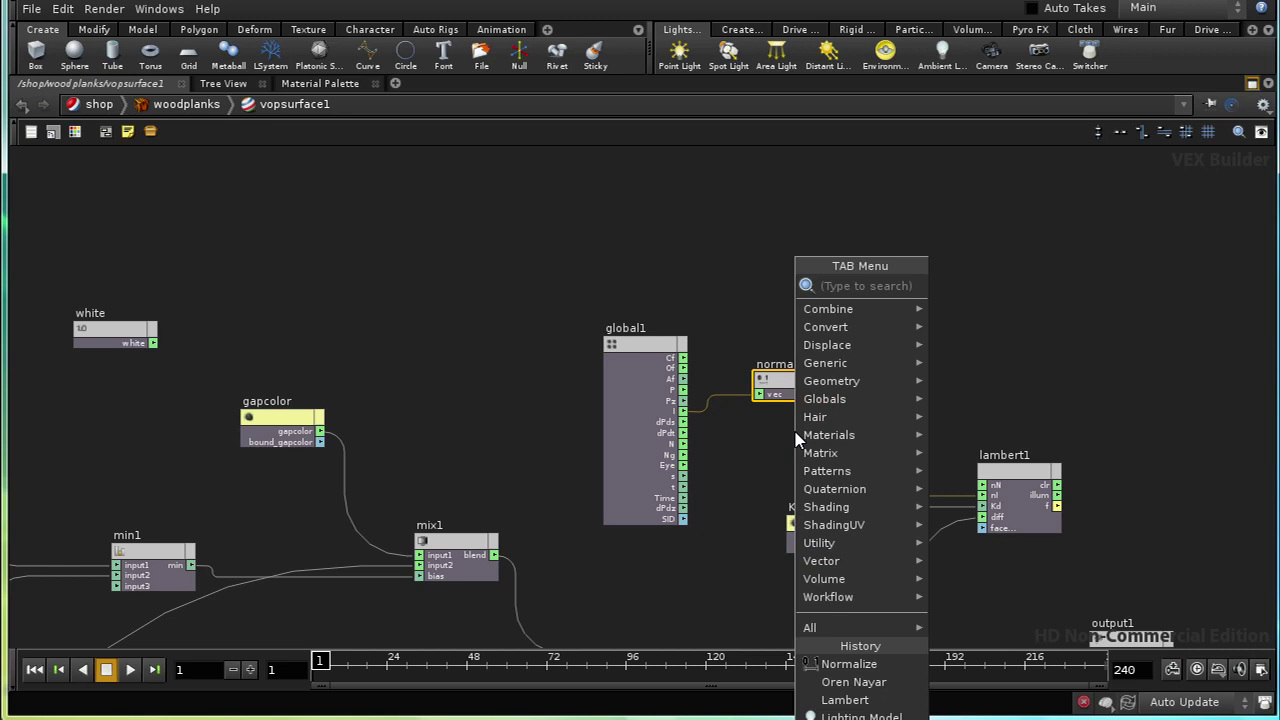
{"action": "type", "text": "nor"}
{"action": "left_click", "coordinate": [962, 318]}
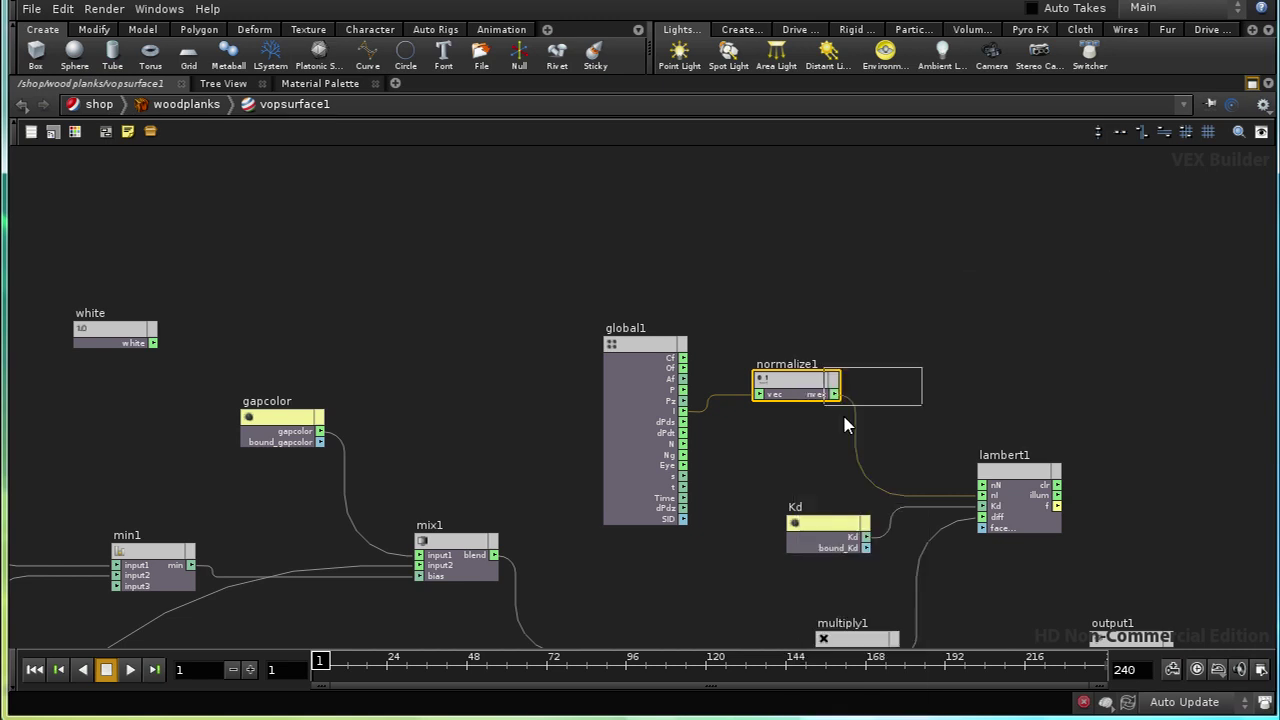
{"action": "left_click", "coordinate": [770, 460]}
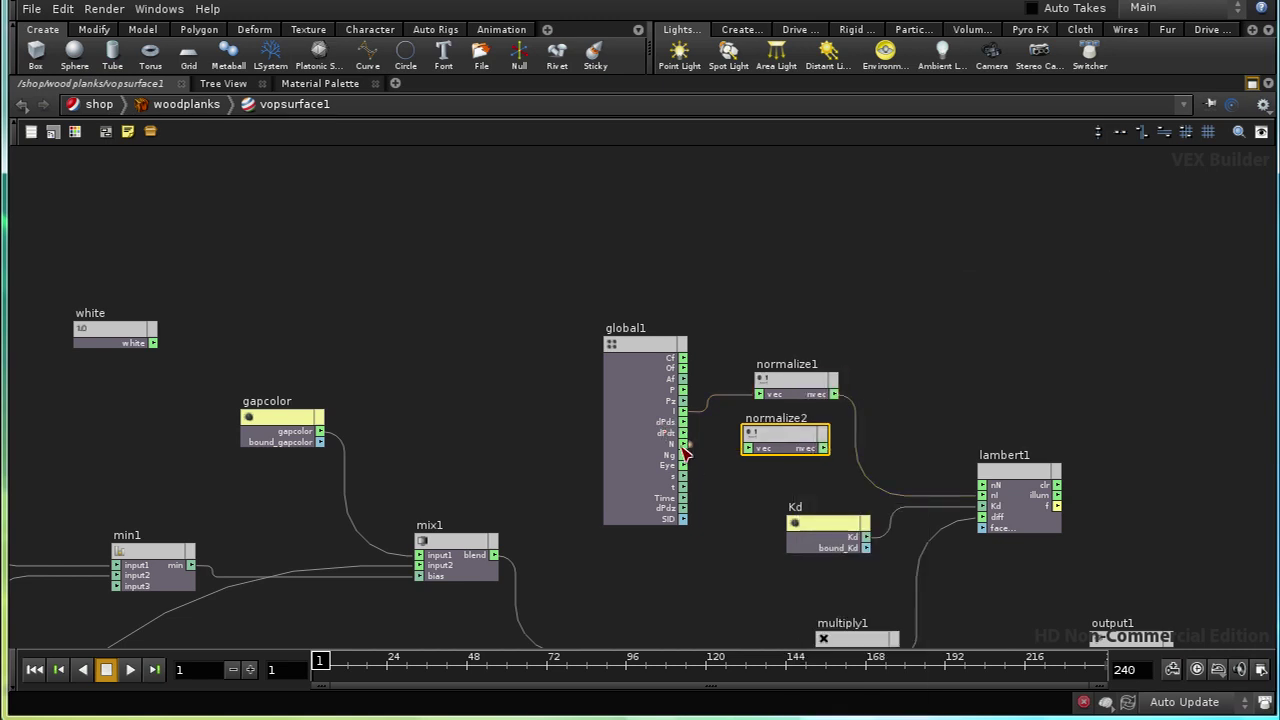
{"action": "left_click_drag", "start_coordinate": [684, 446], "coordinate": [750, 448]}
{"action": "left_click_drag", "start_coordinate": [826, 456], "coordinate": [982, 485]}
Move output1 farther from multiply1 and connect lambert1's clr output to its Cf input in place of multiply1's product.
{"action": "middle_click_drag", "start_coordinate": [1002, 580], "coordinate": [775, 455]}
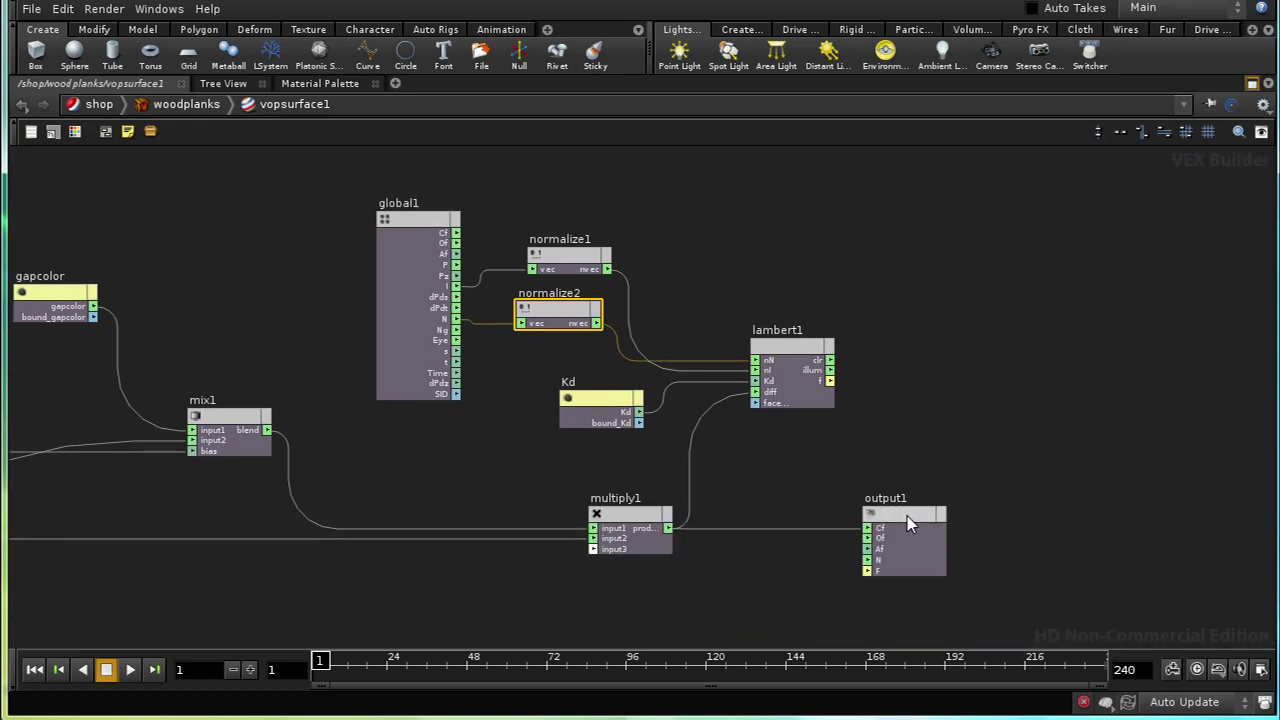
{"action": "left_click_drag", "start_coordinate": [907, 516], "coordinate": [1047, 553]}
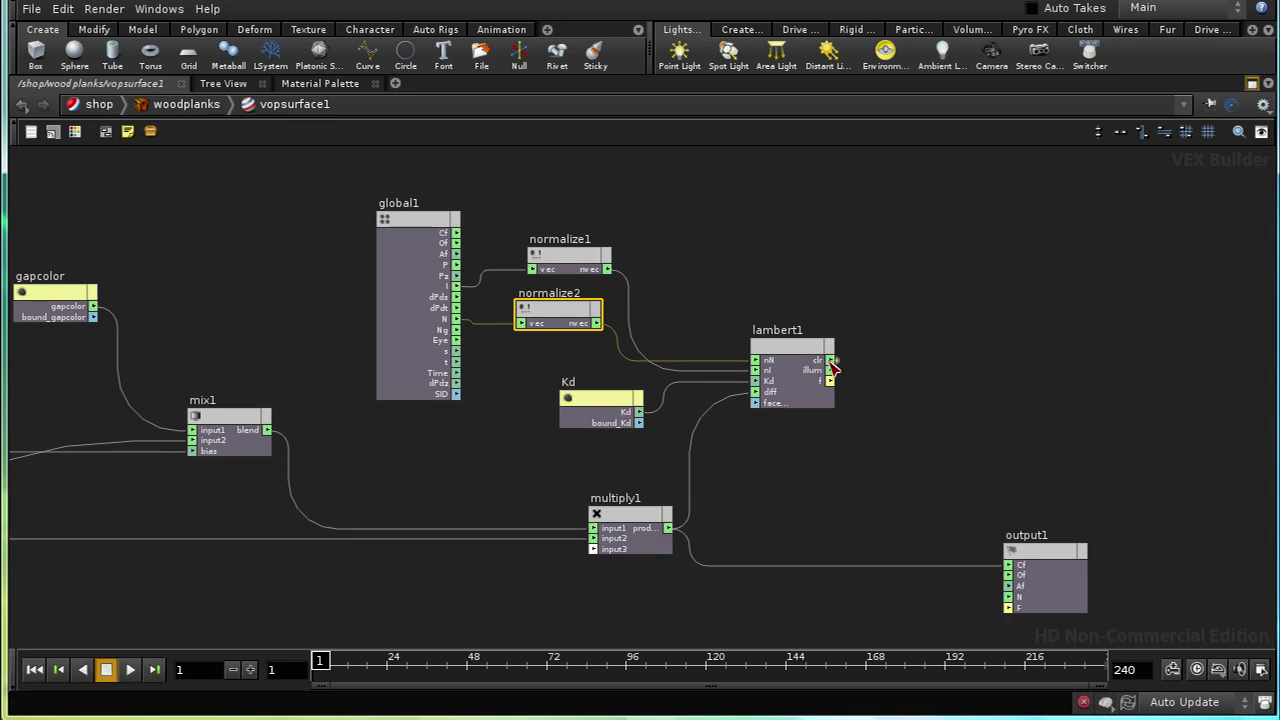
{"action": "left_click_drag", "start_coordinate": [831, 362], "coordinate": [1010, 566]}
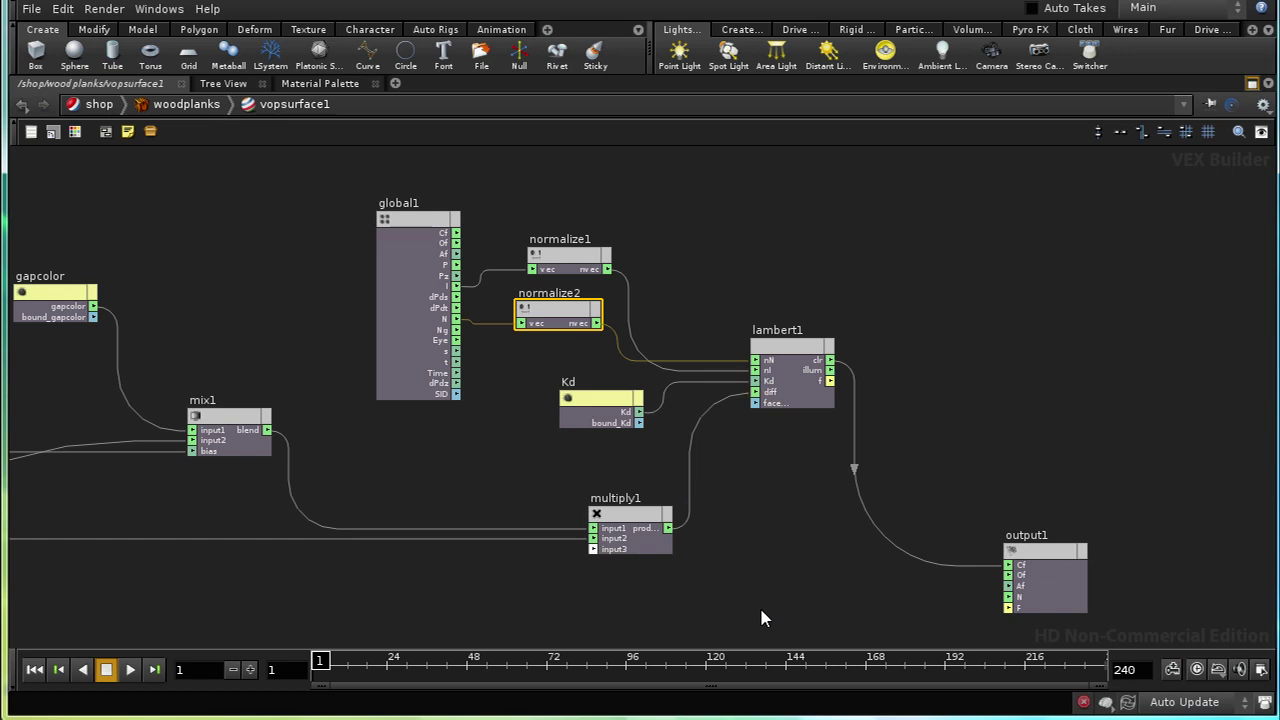
{"action": "middle_click_drag", "start_coordinate": [761, 611], "coordinate": [626, 540]}
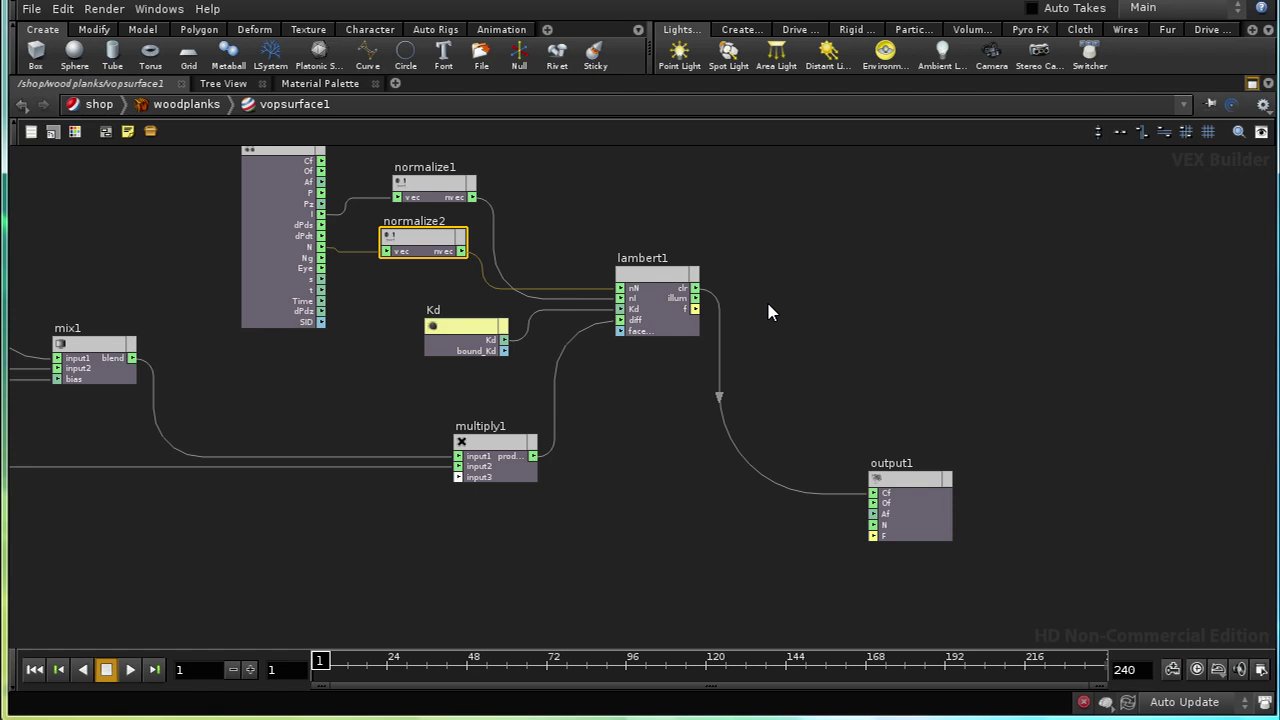
Move output1 up and away from lambert1, and connect lambert1's f output to output1's F input.
{"action": "scroll", "coordinate": [782, 285], "scroll_direction": "down", "scroll_amount": 3}
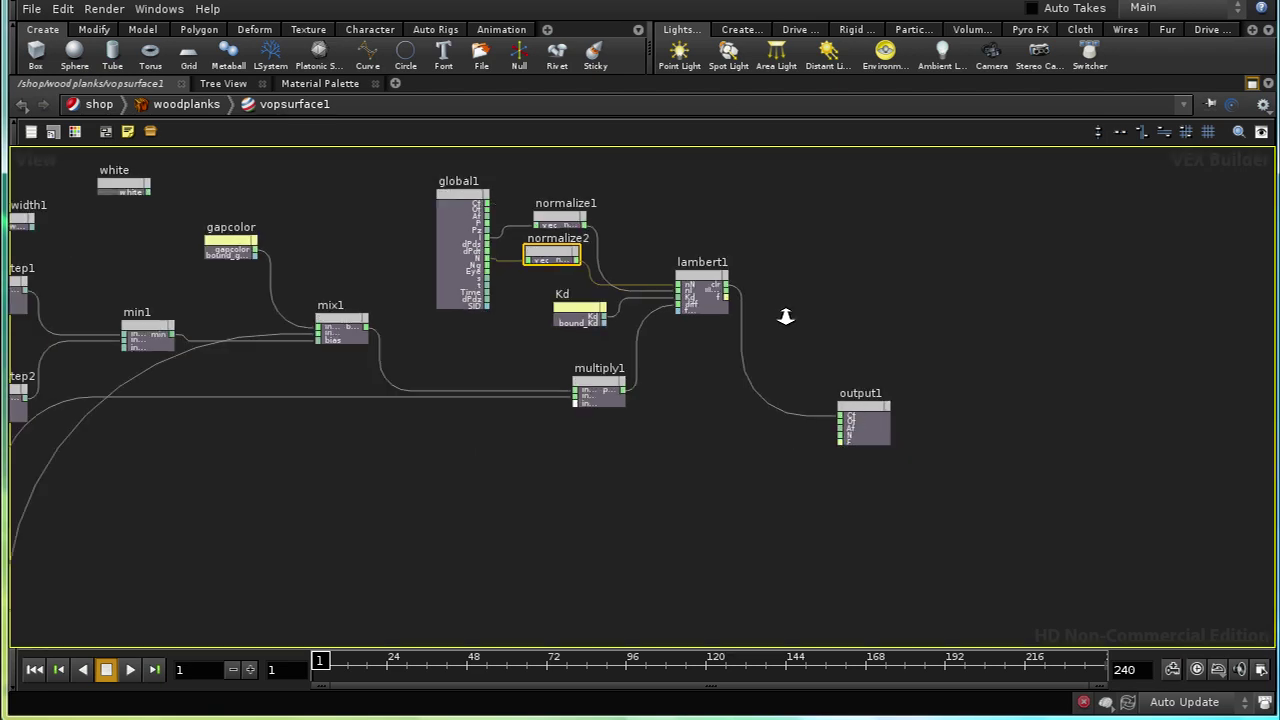
{"action": "scroll", "coordinate": [740, 506], "scroll_direction": "down", "scroll_amount": 3}
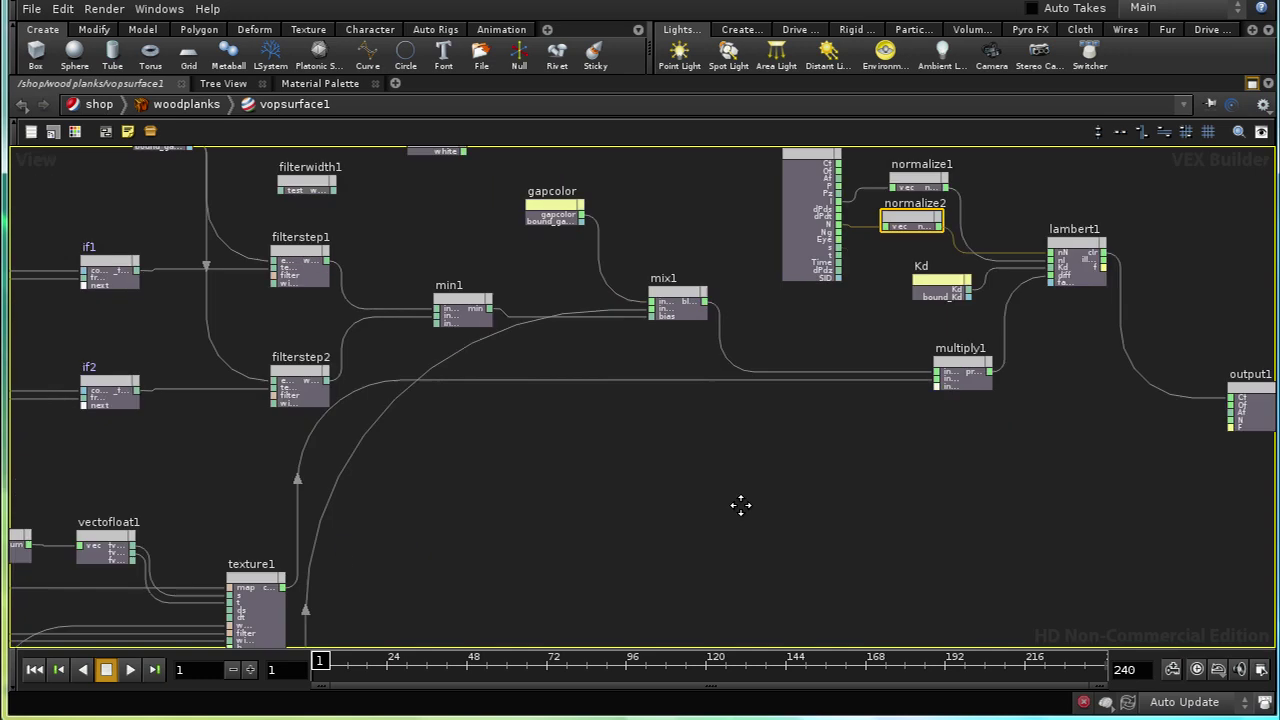
{"action": "scroll", "coordinate": [306, 551], "scroll_direction": "up", "scroll_amount": 3}
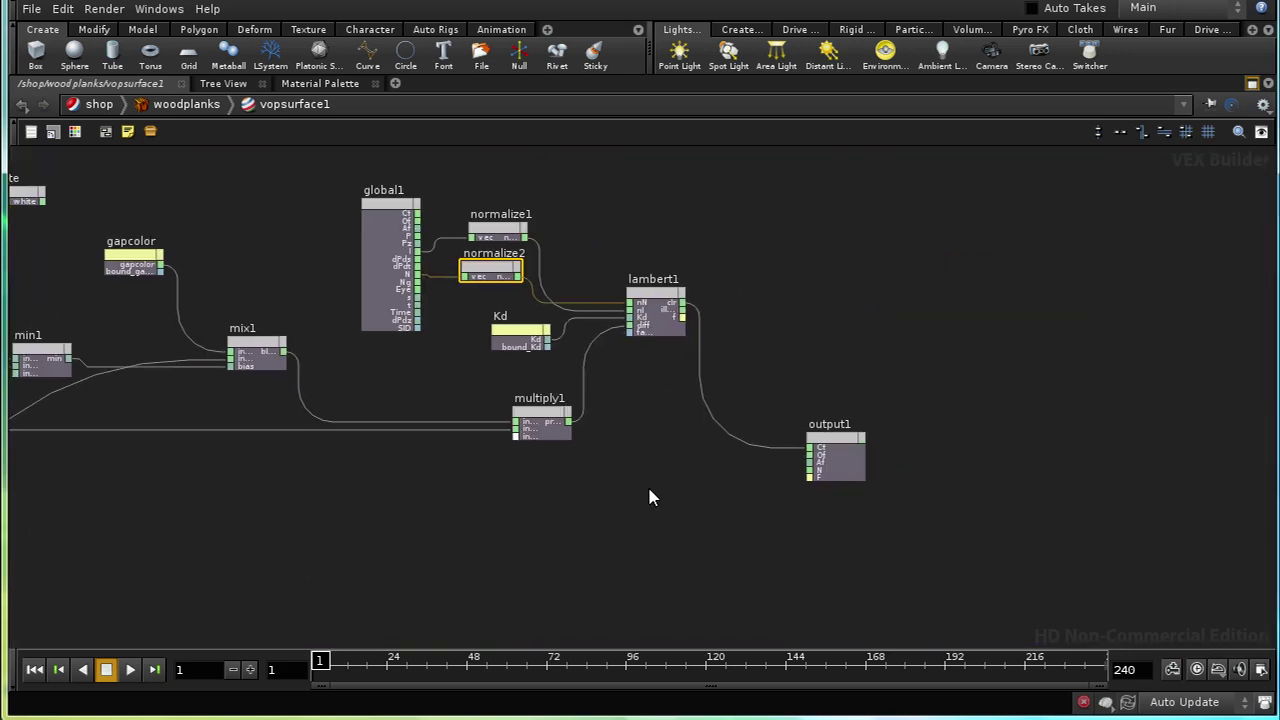
{"action": "left_click_drag", "start_coordinate": [823, 439], "coordinate": [869, 402]}
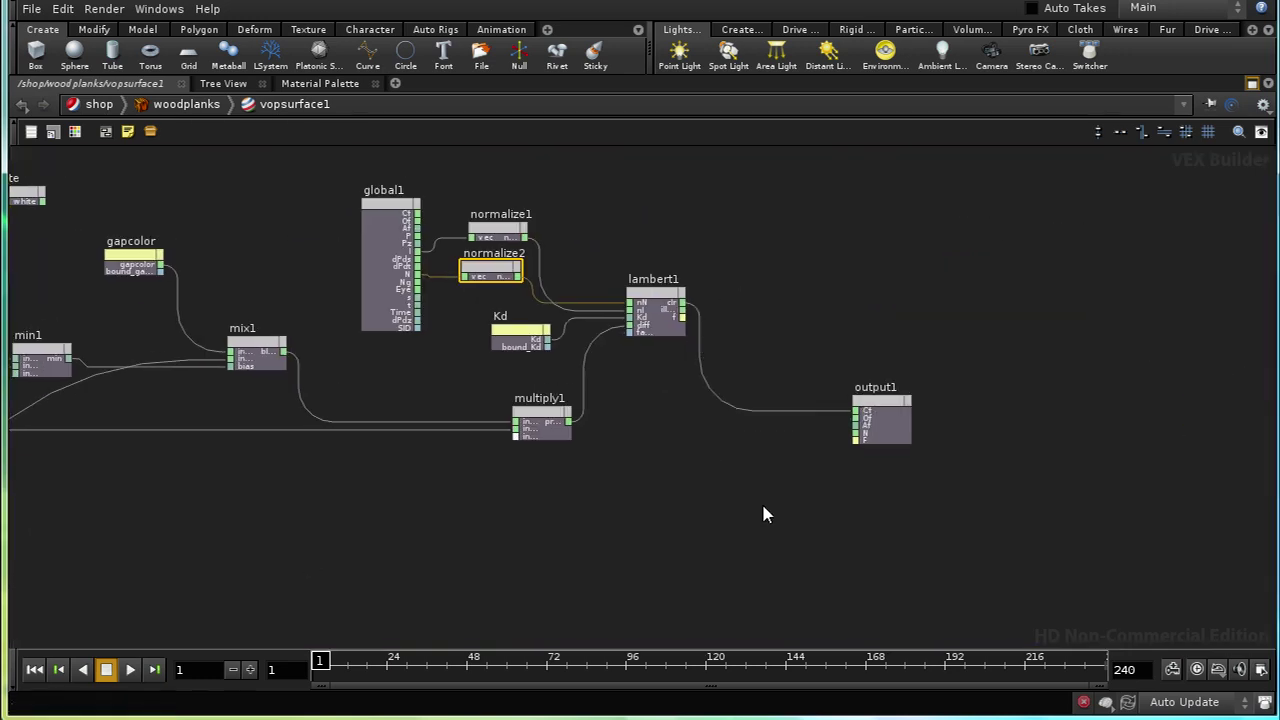
{"action": "scroll", "coordinate": [710, 505], "scroll_direction": "down", "scroll_amount": 2}
{"action": "scroll", "coordinate": [684, 482], "scroll_direction": "up", "scroll_amount": 4}
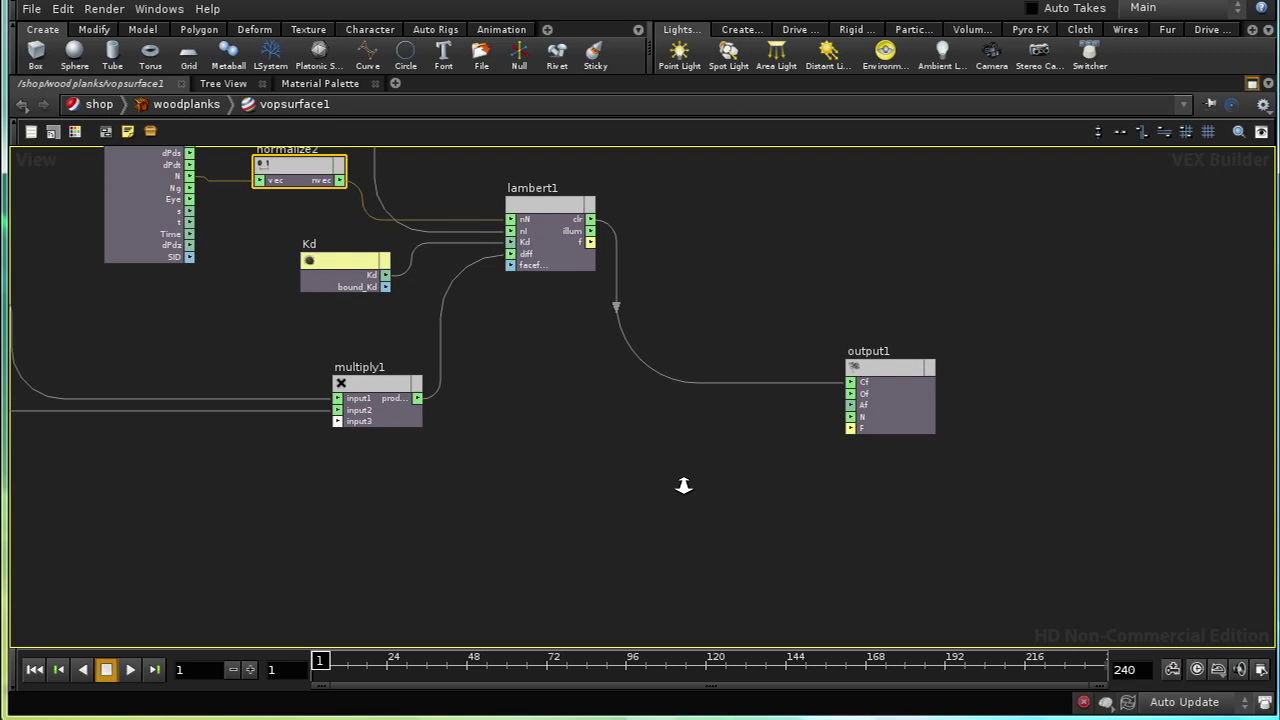
{"action": "scroll", "coordinate": [571, 486], "scroll_direction": "down", "scroll_amount": 1}
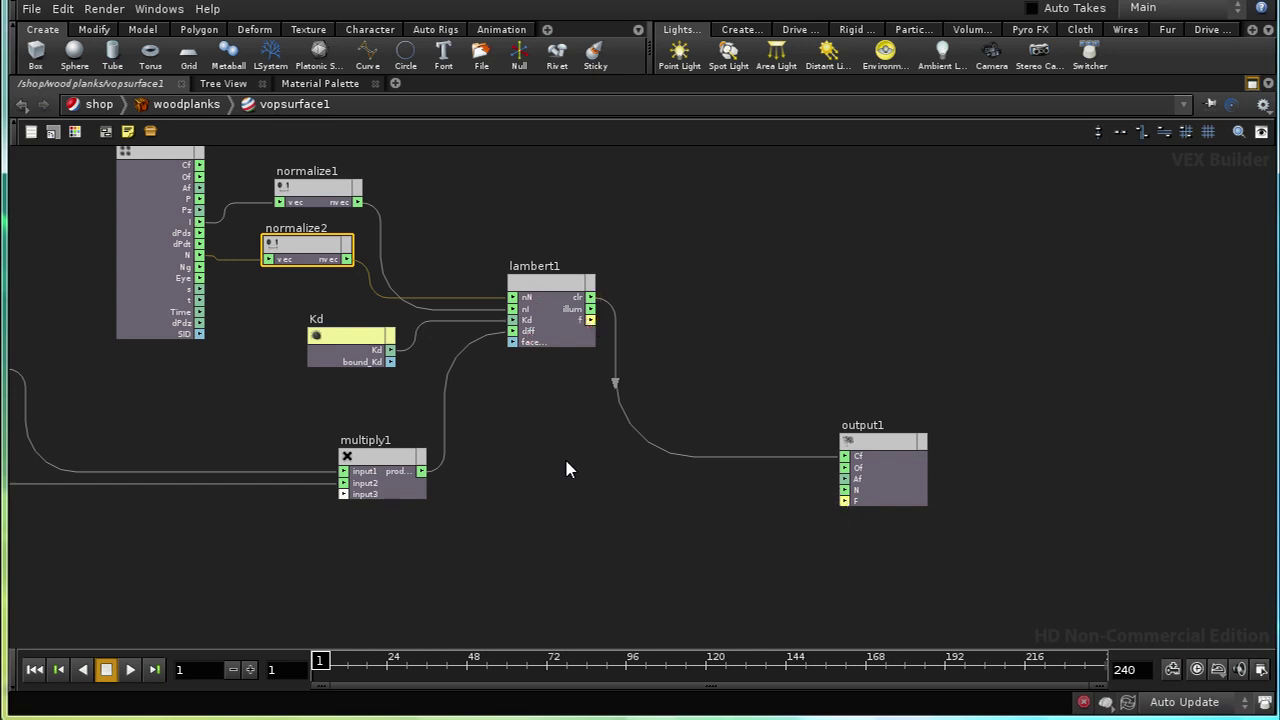
{"action": "left_click", "coordinate": [590, 320]}
{"action": "left_click", "coordinate": [844, 501]}
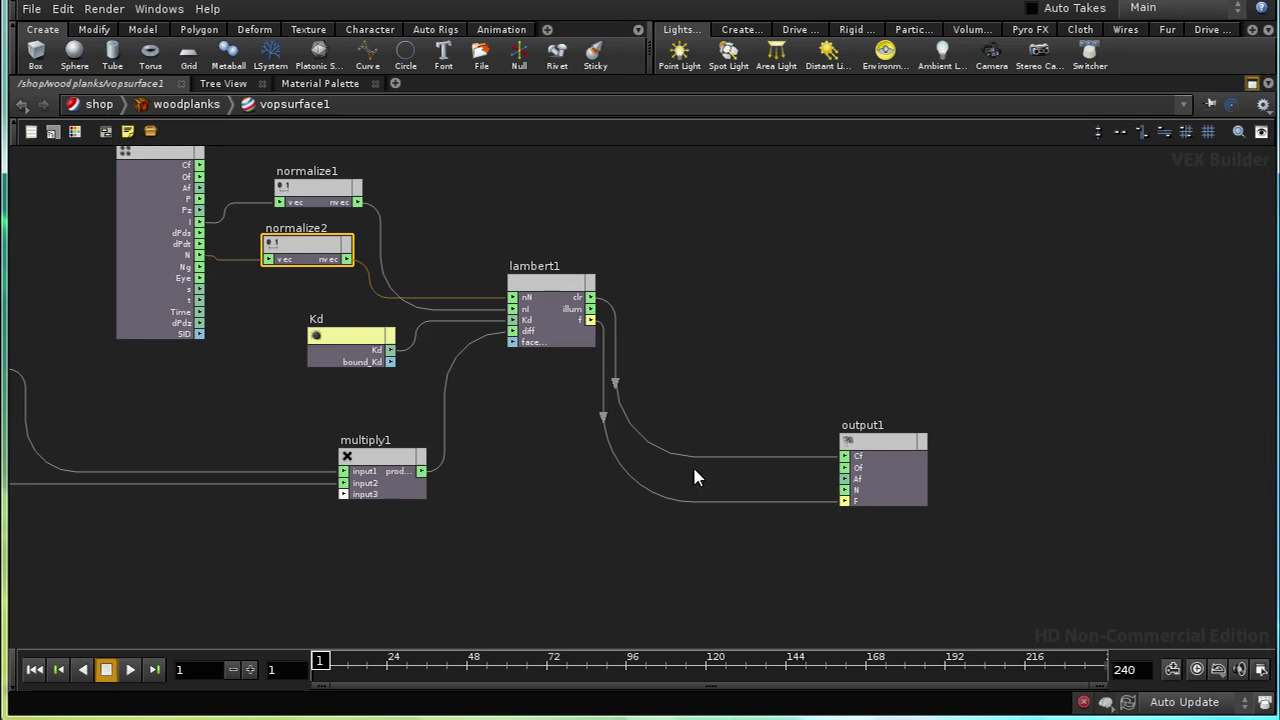
Render with mantra1 to check the Lambert shading, and minimize the MPlay window.
{"action": "left_click", "coordinate": [104, 9]}
{"action": "mouse_move", "coordinate": [143, 80]}
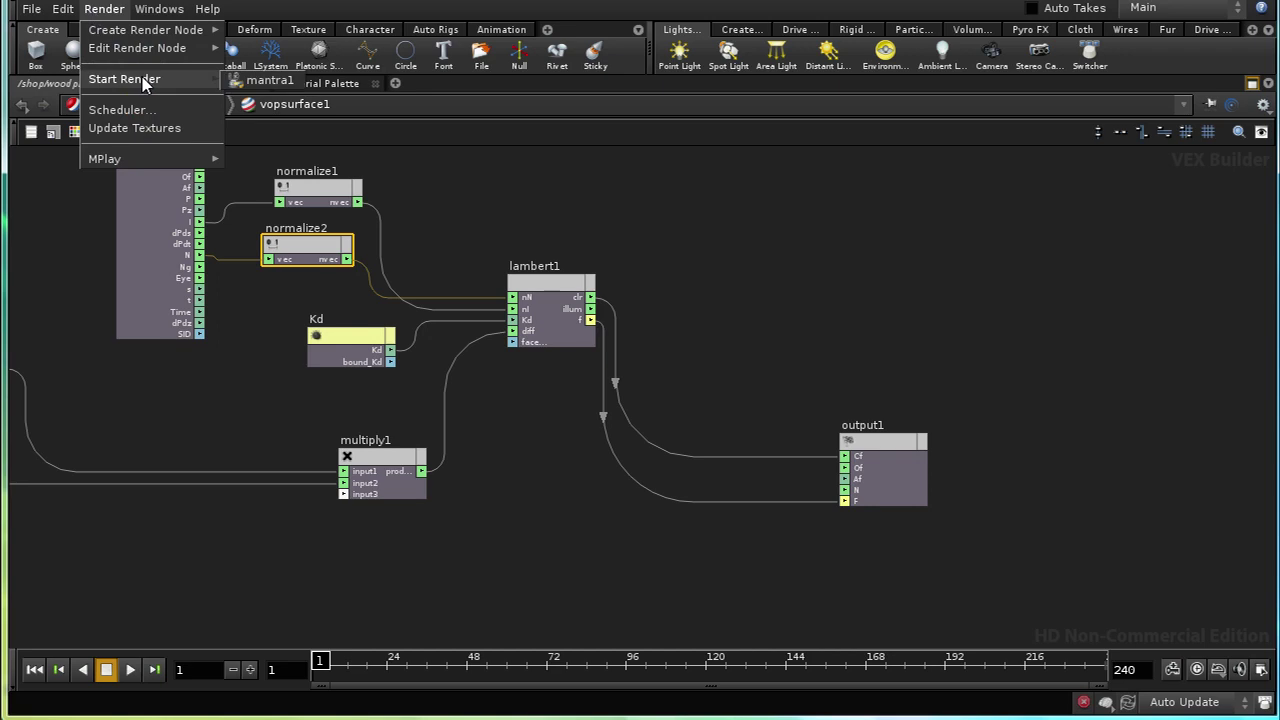
{"action": "left_click", "coordinate": [244, 82]}
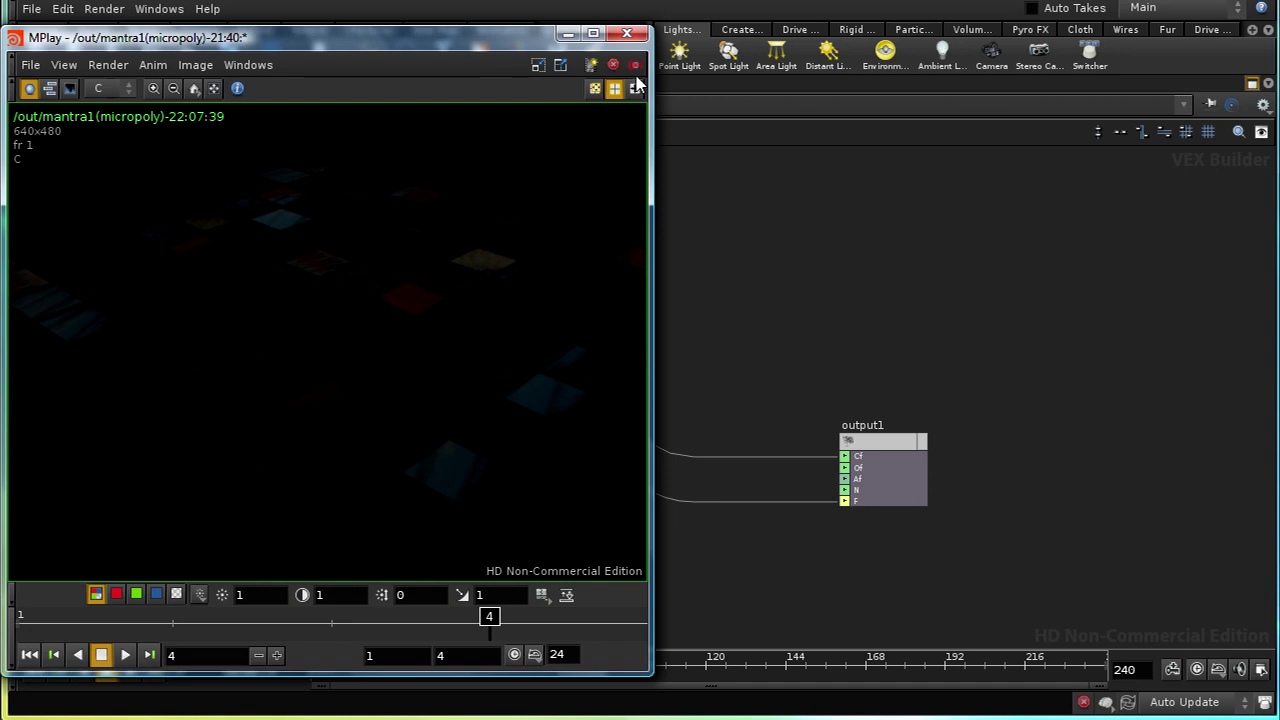
{"action": "left_click", "coordinate": [566, 34]}
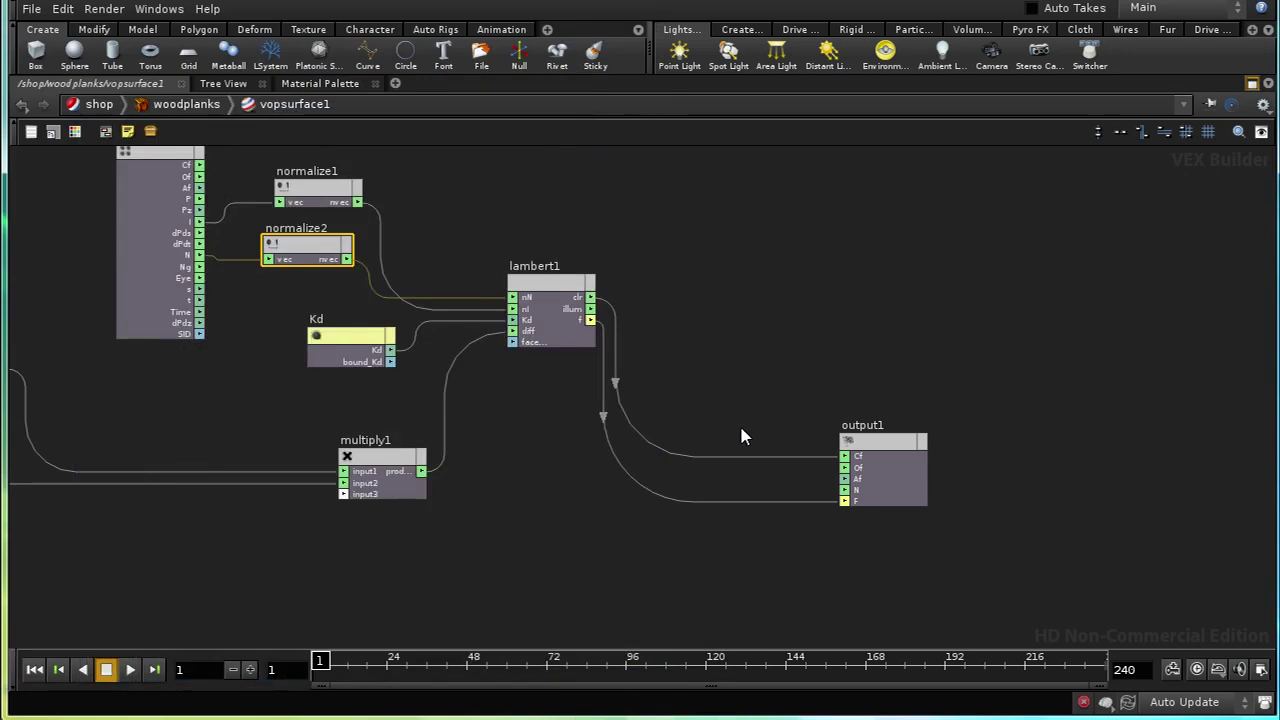
Add a Specular node in the empty space below lambert1.
{"action": "middle_click_drag", "start_coordinate": [591, 521], "coordinate": [629, 423]}
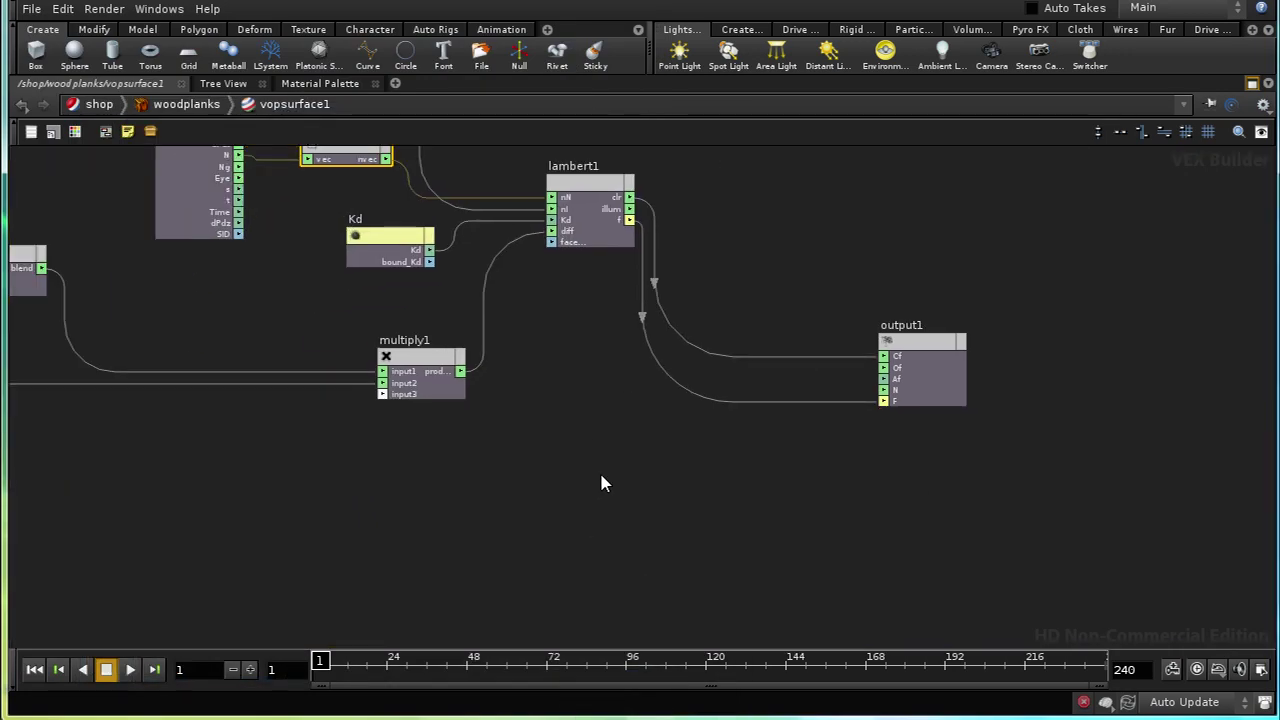
{"action": "key", "text": "Tab"}
{"action": "type", "text": "Scale"}
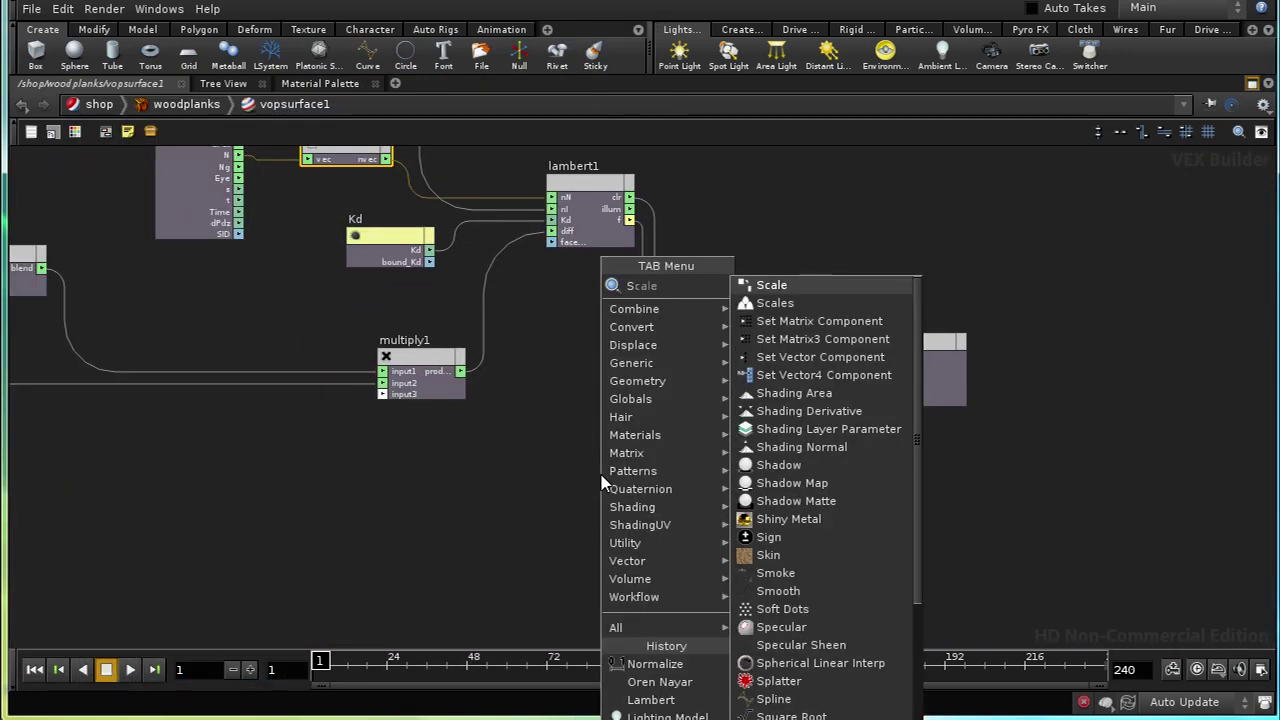
{"action": "key", "text": "BackSpace"}
{"action": "key", "text": "BackSpace"}
{"action": "key", "text": "BackSpace"}
{"action": "key", "text": "BackSpace"}
{"action": "type", "text": "pecular"}
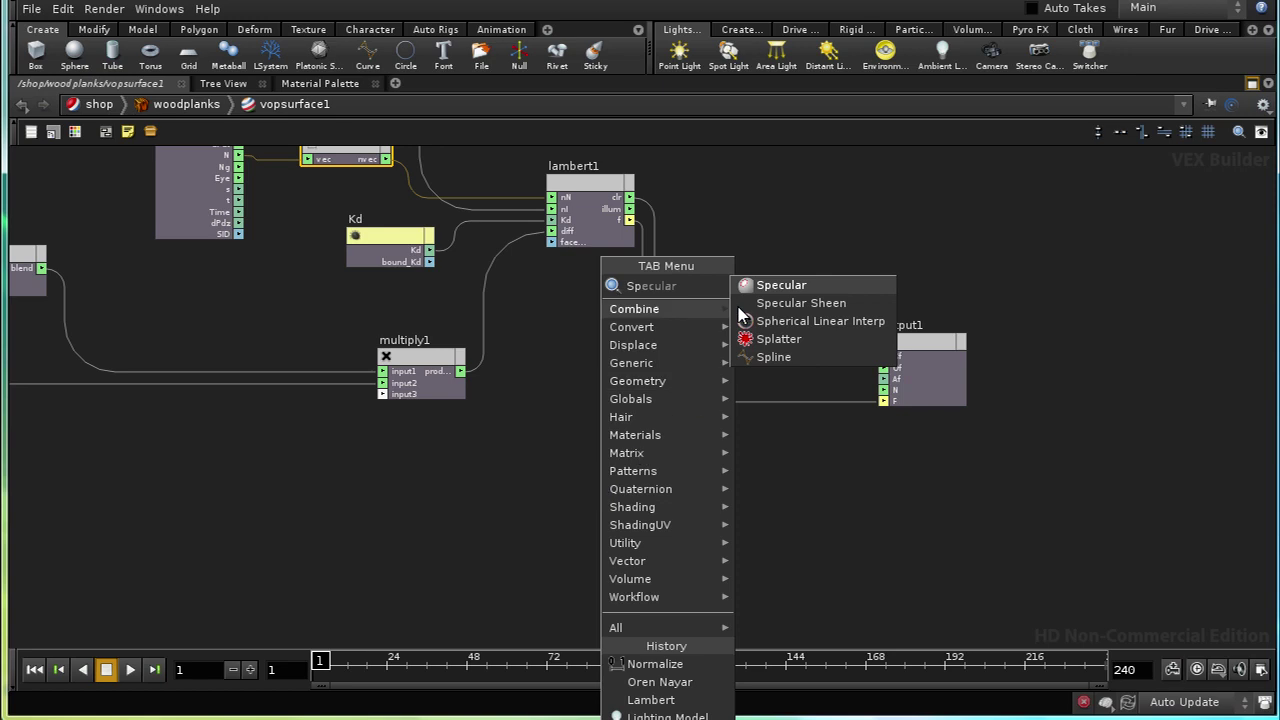
{"action": "left_click", "coordinate": [750, 288]}
{"action": "left_click", "coordinate": [643, 530]}
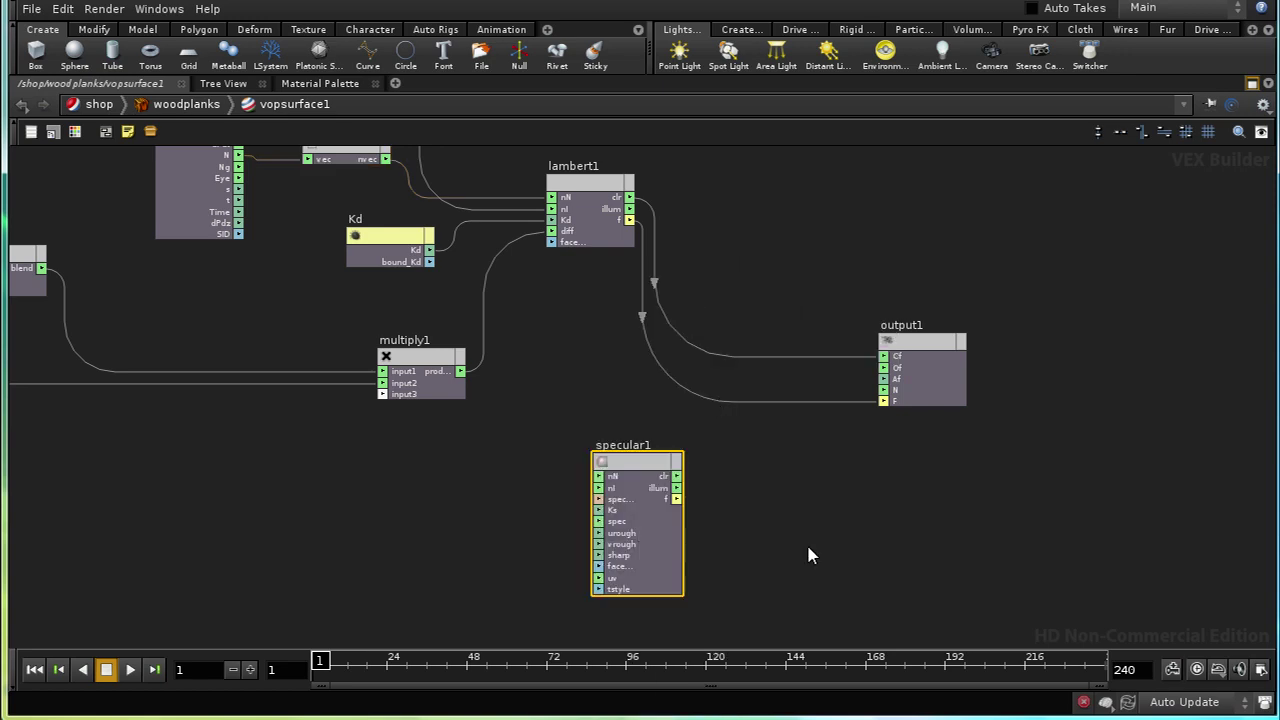
{"action": "middle_click_drag", "start_coordinate": [770, 567], "coordinate": [866, 548]}
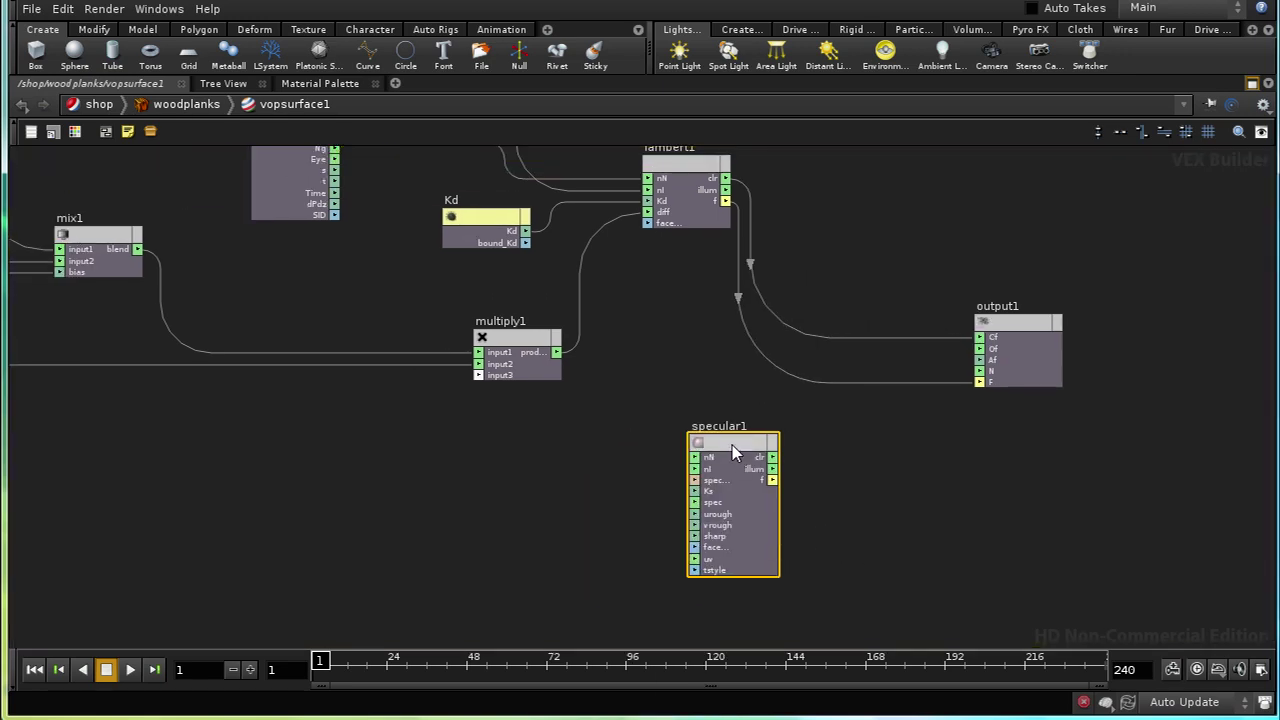
{"action": "left_click_drag", "start_coordinate": [732, 445], "coordinate": [724, 441]}
Connect normalize1's output to specular1's nI input and normalize2's output to its nN input.
{"action": "middle_click_drag", "start_coordinate": [806, 503], "coordinate": [900, 620]}
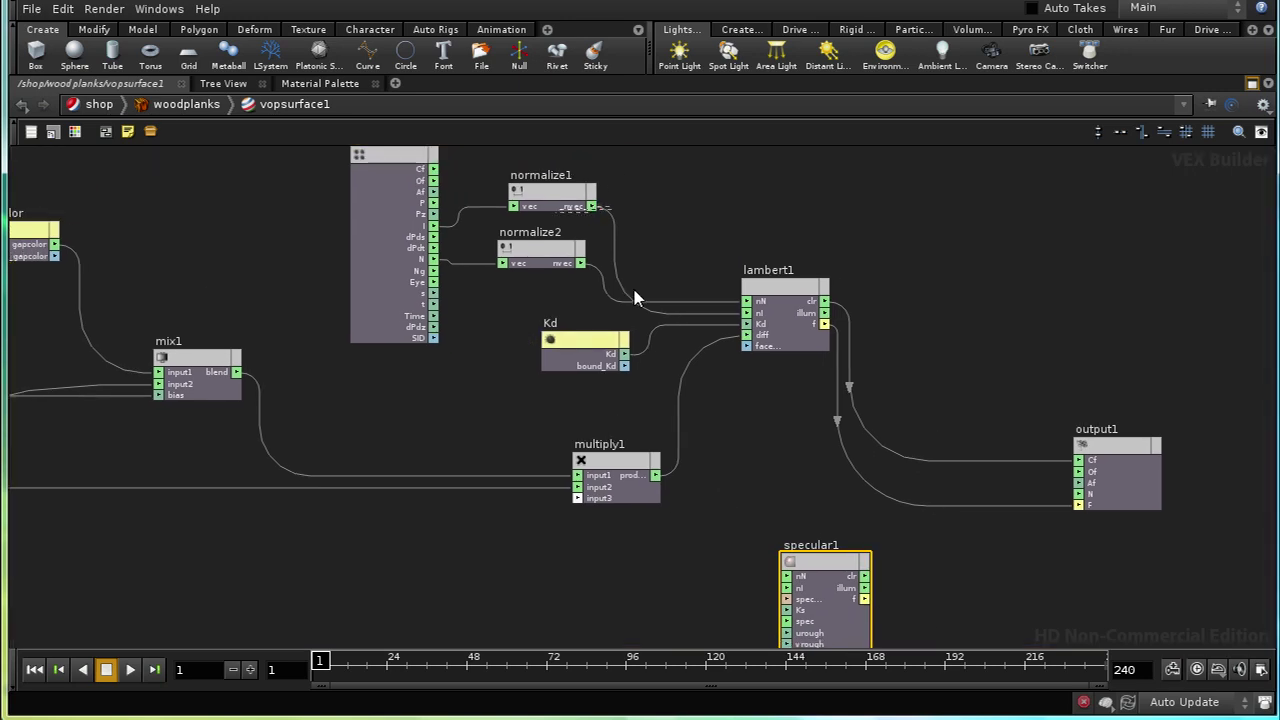
{"action": "left_click", "coordinate": [803, 587]}
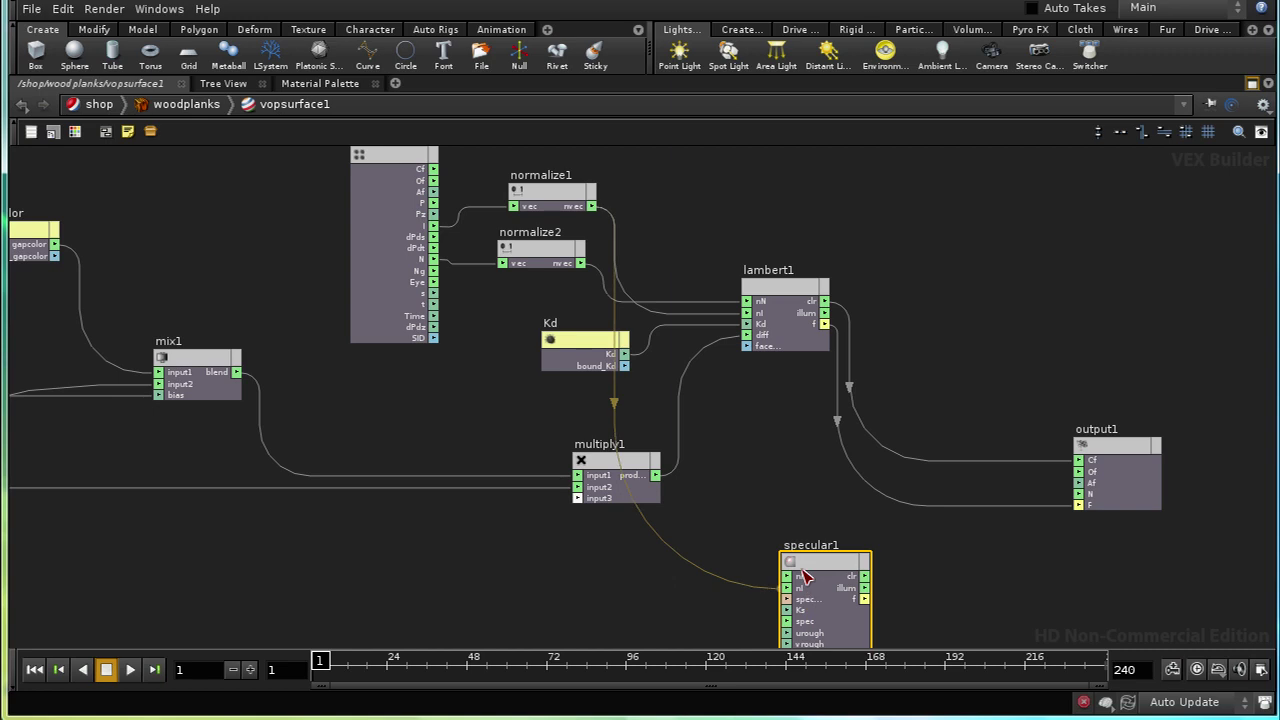
{"action": "left_click", "coordinate": [581, 264]}
{"action": "left_click", "coordinate": [792, 581]}
Create parameter nodes for specular1's specType, Ks, spec, urough, vrough and sharp inputs.
{"action": "middle_click_drag", "start_coordinate": [951, 623], "coordinate": [882, 484]}
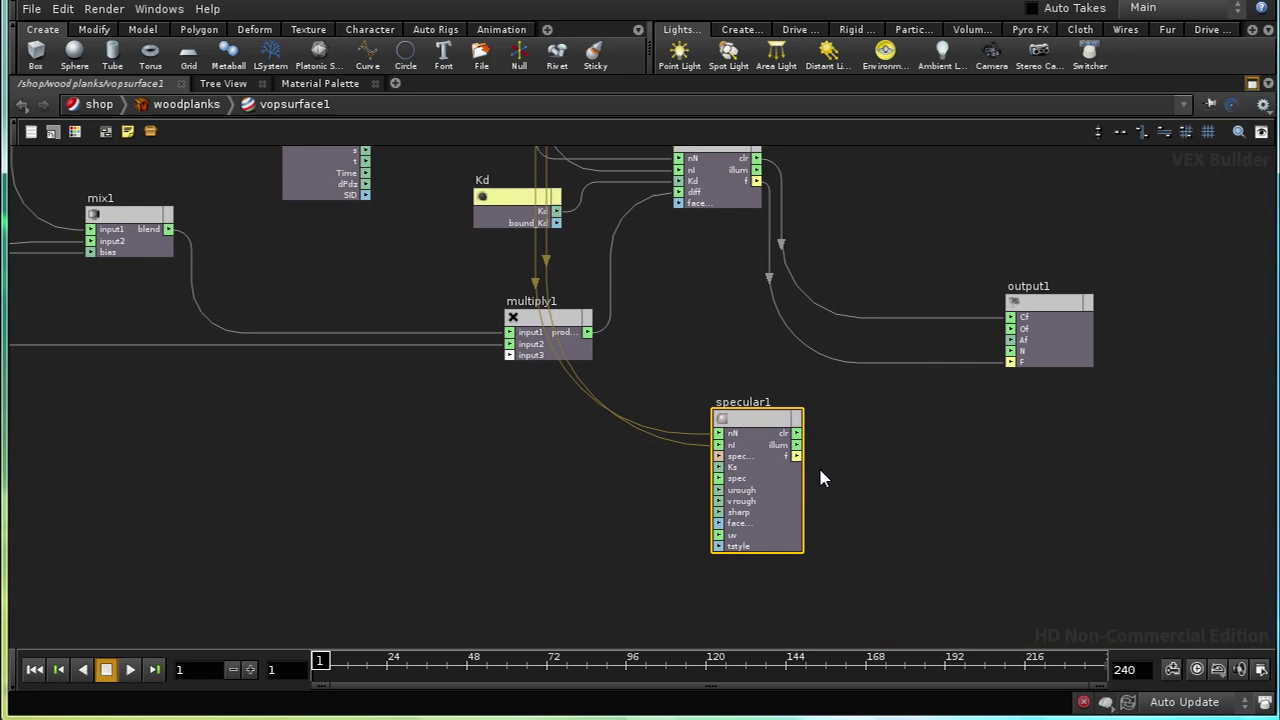
{"action": "middle_click", "coordinate": [720, 457]}
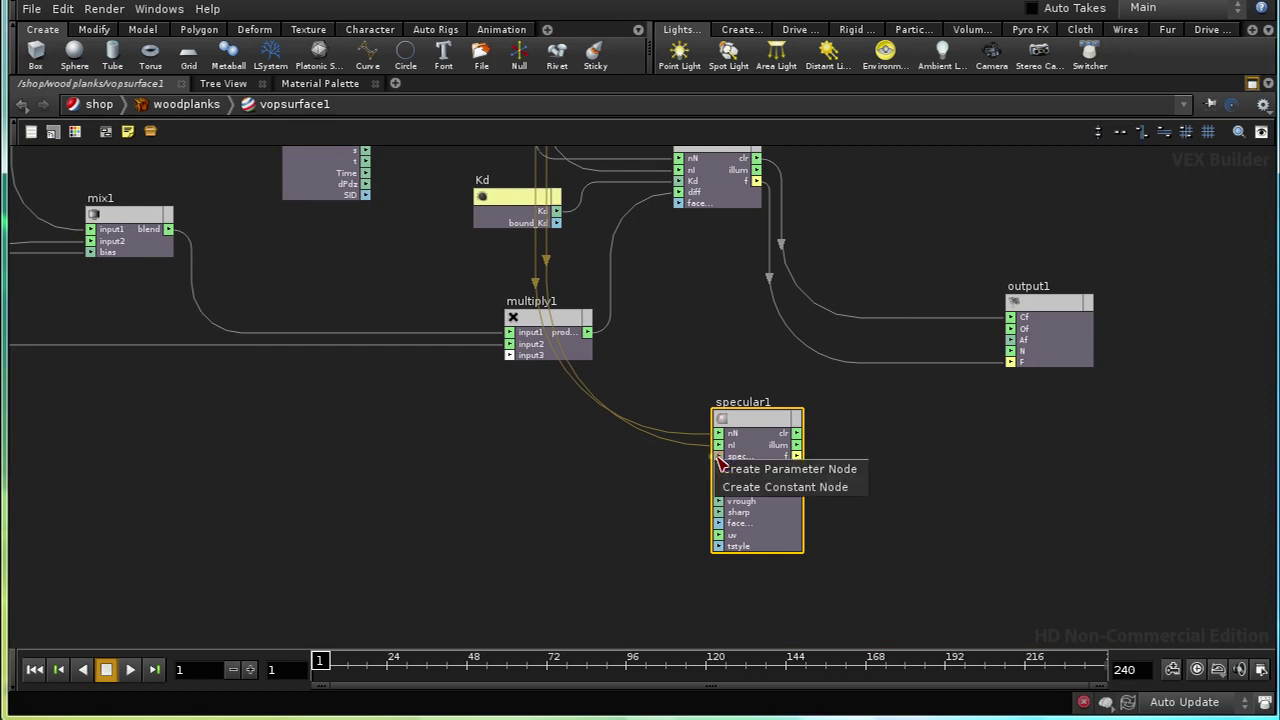
{"action": "middle_click", "coordinate": [717, 470]}
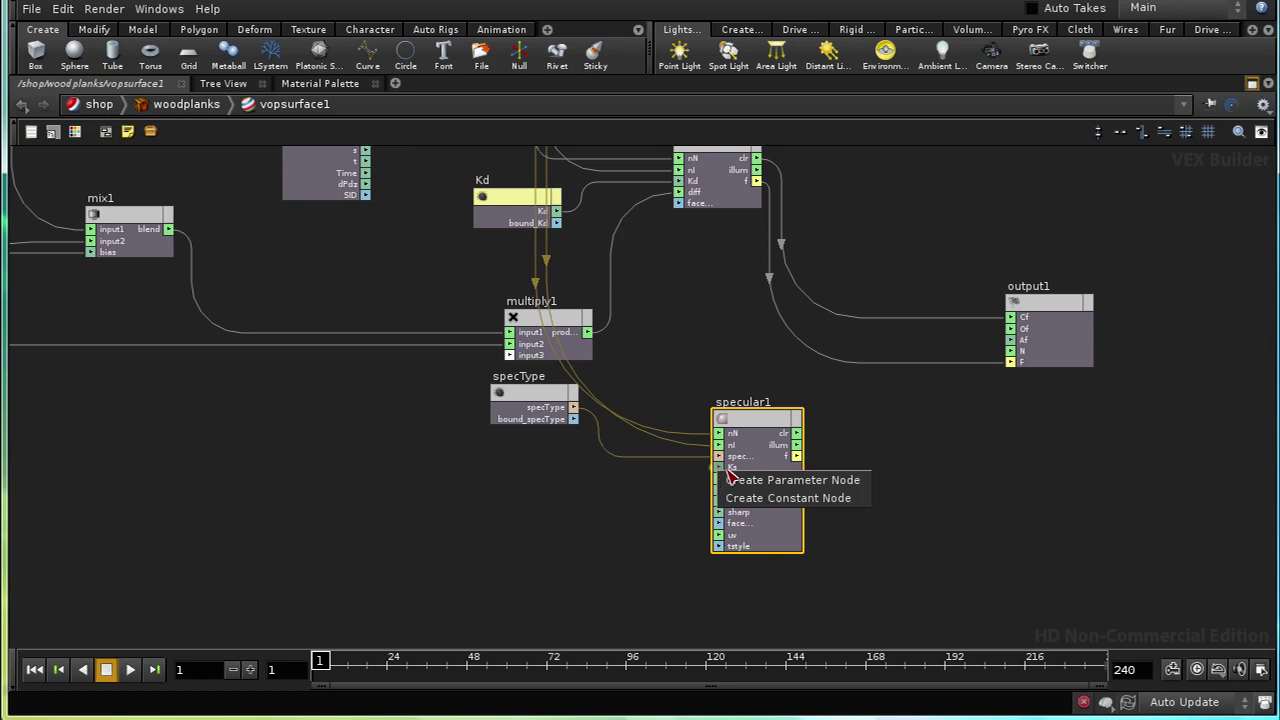
{"action": "left_click", "coordinate": [726, 480]}
{"action": "middle_click", "coordinate": [720, 478]}
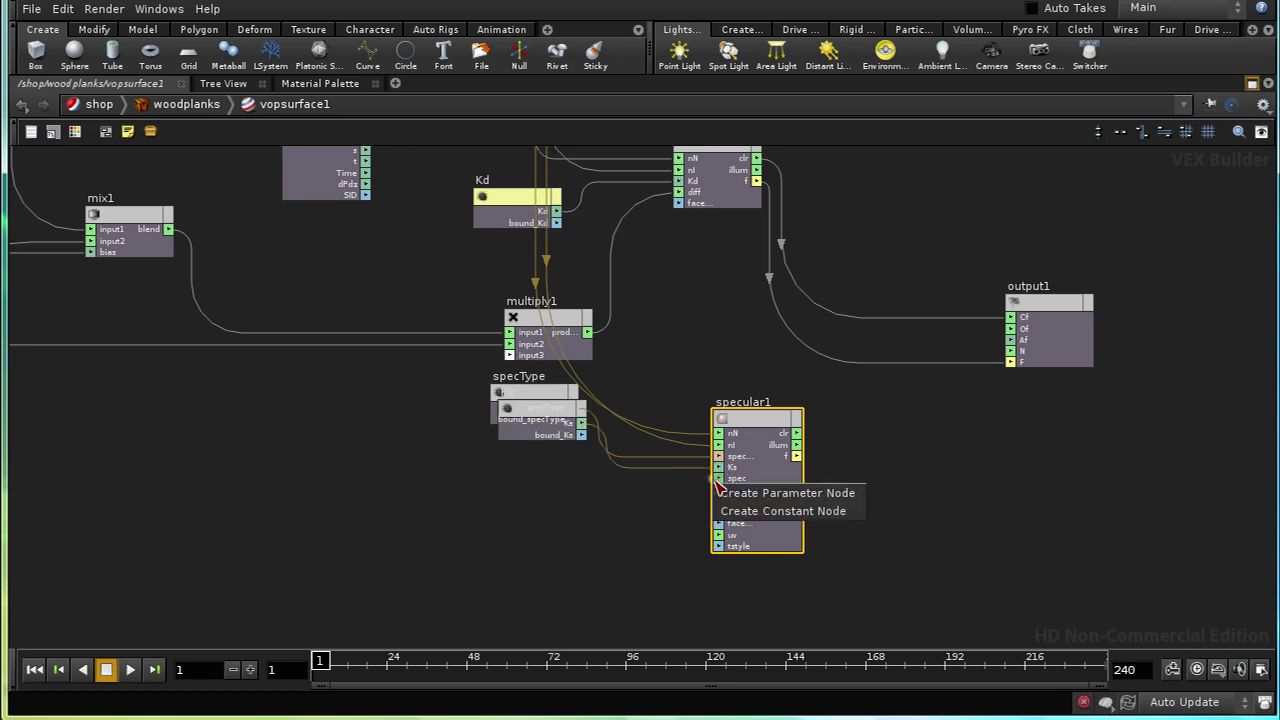
{"action": "left_click", "coordinate": [726, 491]}
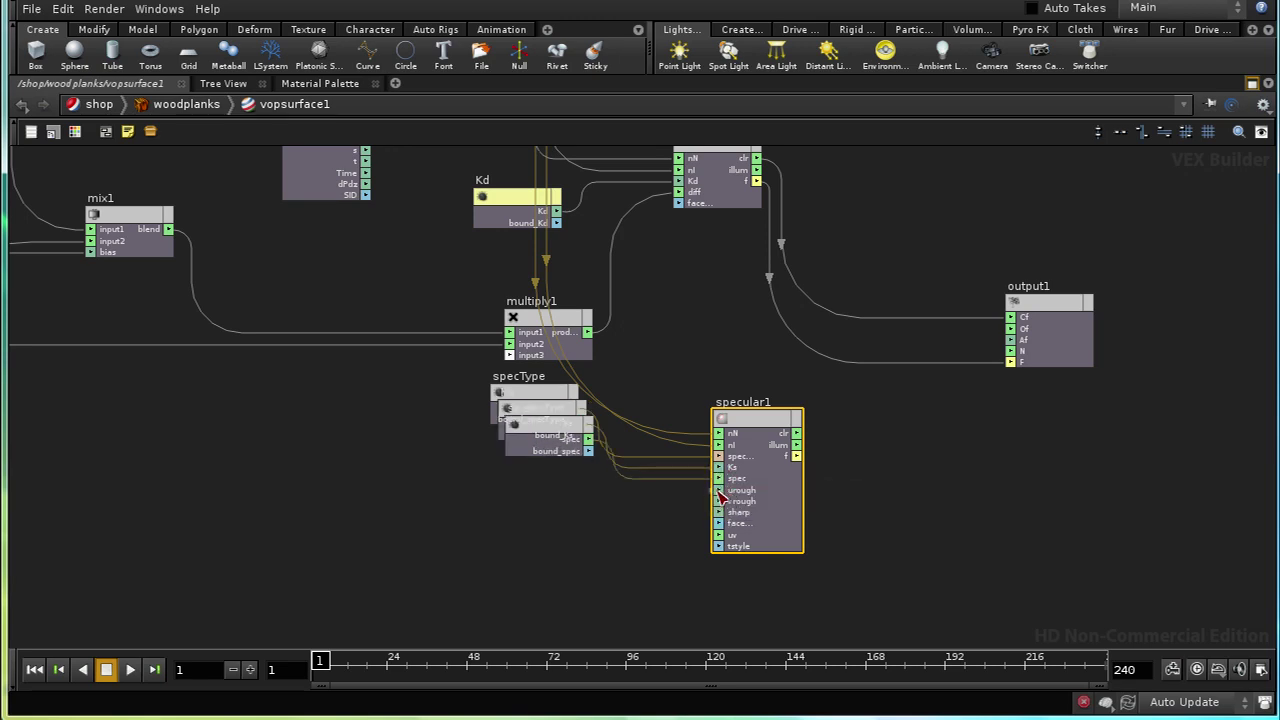
{"action": "middle_click", "coordinate": [718, 490]}
{"action": "left_click", "coordinate": [728, 500]}
{"action": "middle_click", "coordinate": [721, 502]}
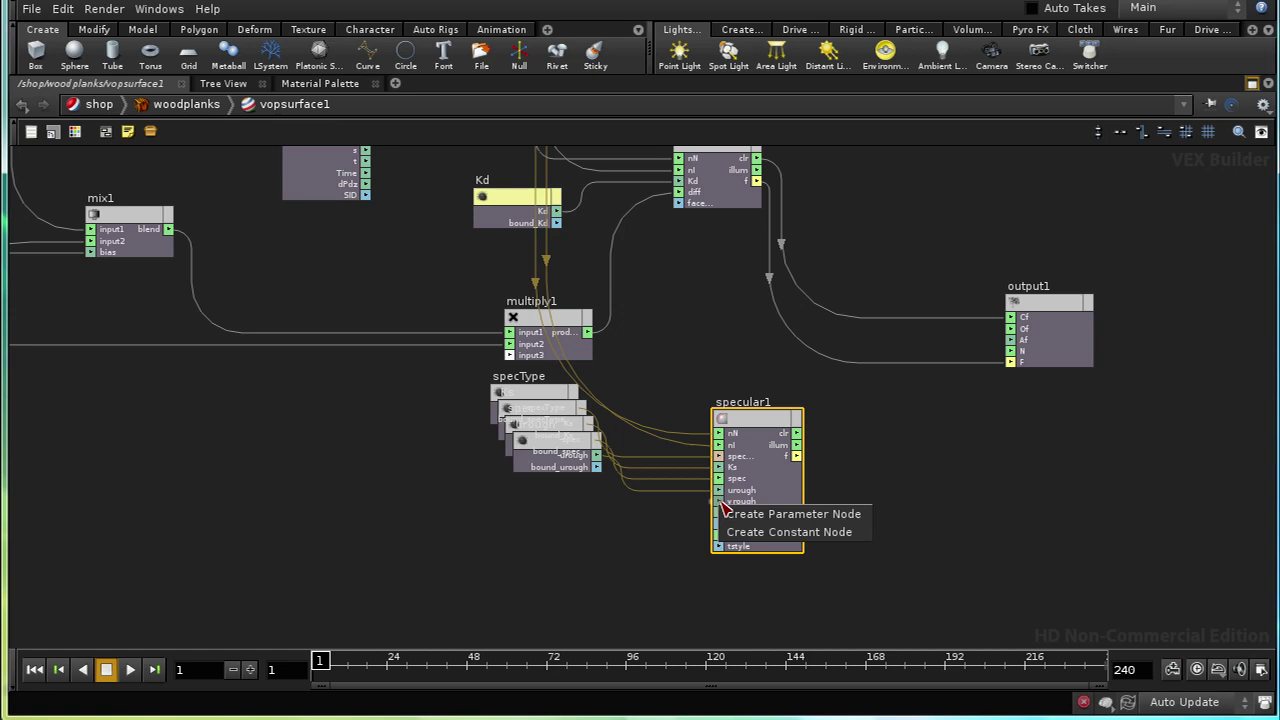
{"action": "left_click", "coordinate": [730, 514]}
{"action": "middle_click", "coordinate": [719, 512]}
{"action": "left_click", "coordinate": [731, 524]}
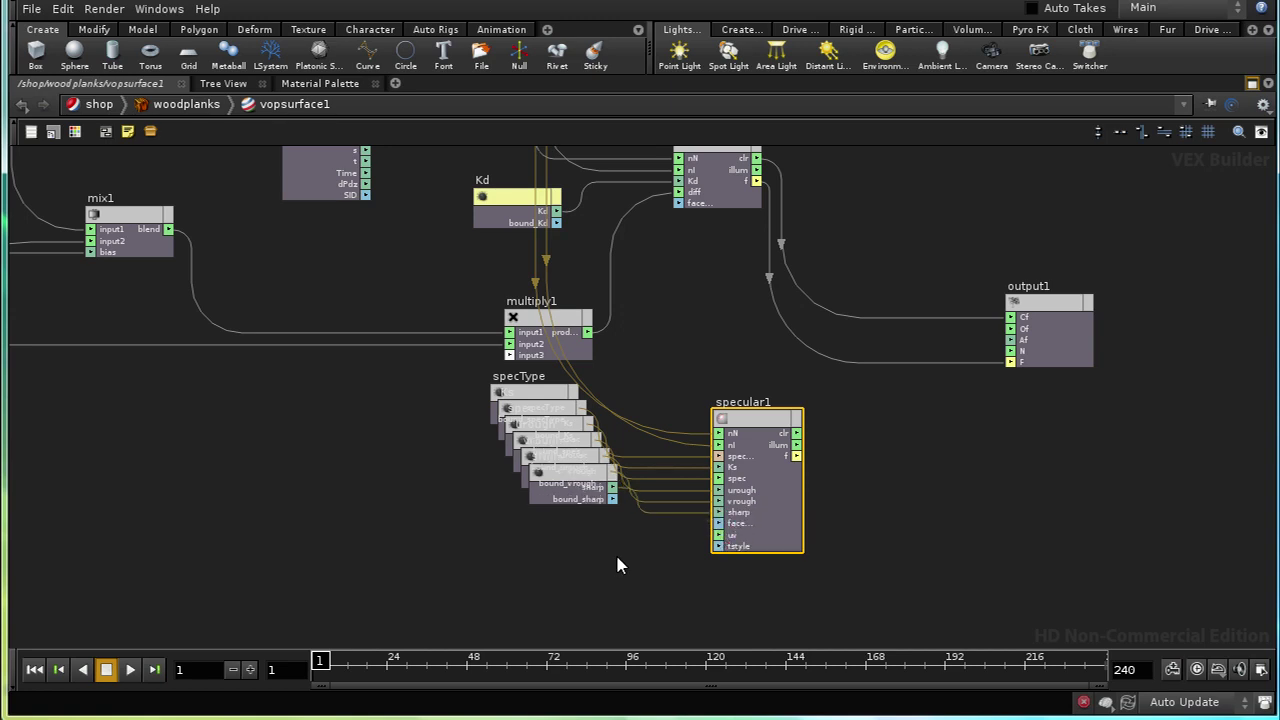
Color the six parameter nodes feeding specular1 light yellow.
{"action": "middle_click_drag", "start_coordinate": [617, 565], "coordinate": [697, 574]}
{"action": "left_click_drag", "start_coordinate": [541, 393], "coordinate": [707, 565]}
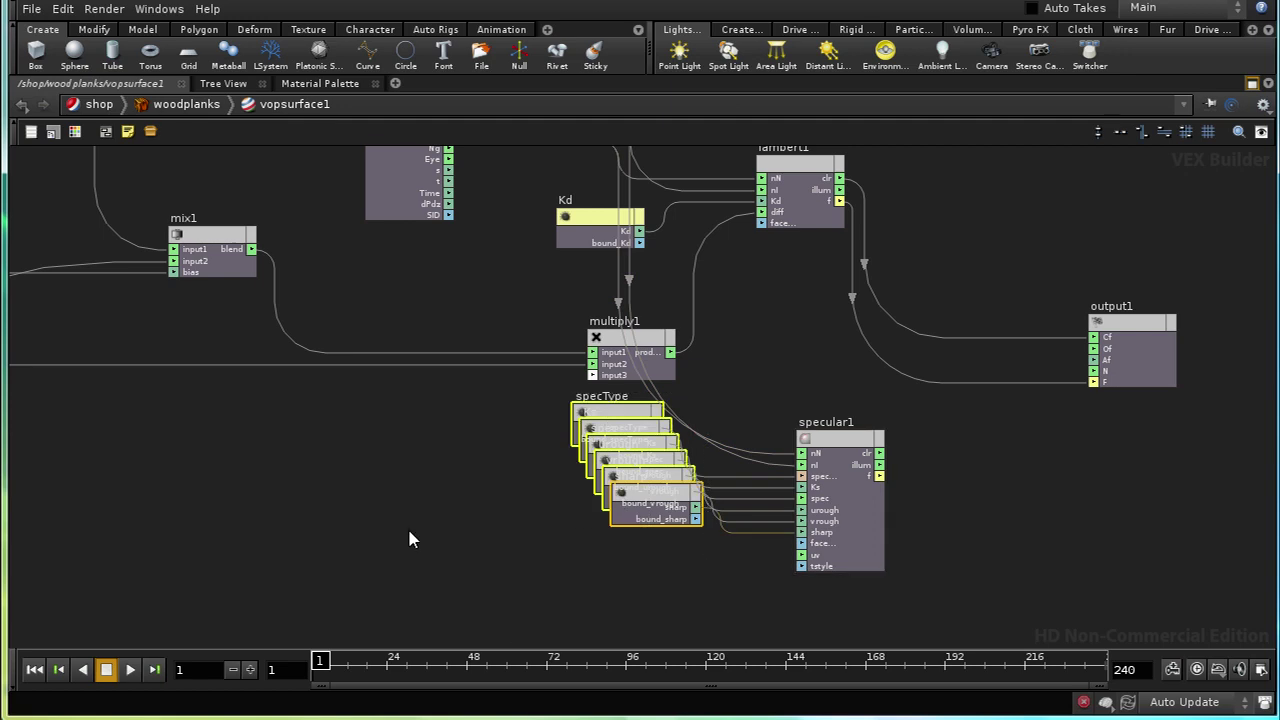
{"action": "key", "text": "c"}
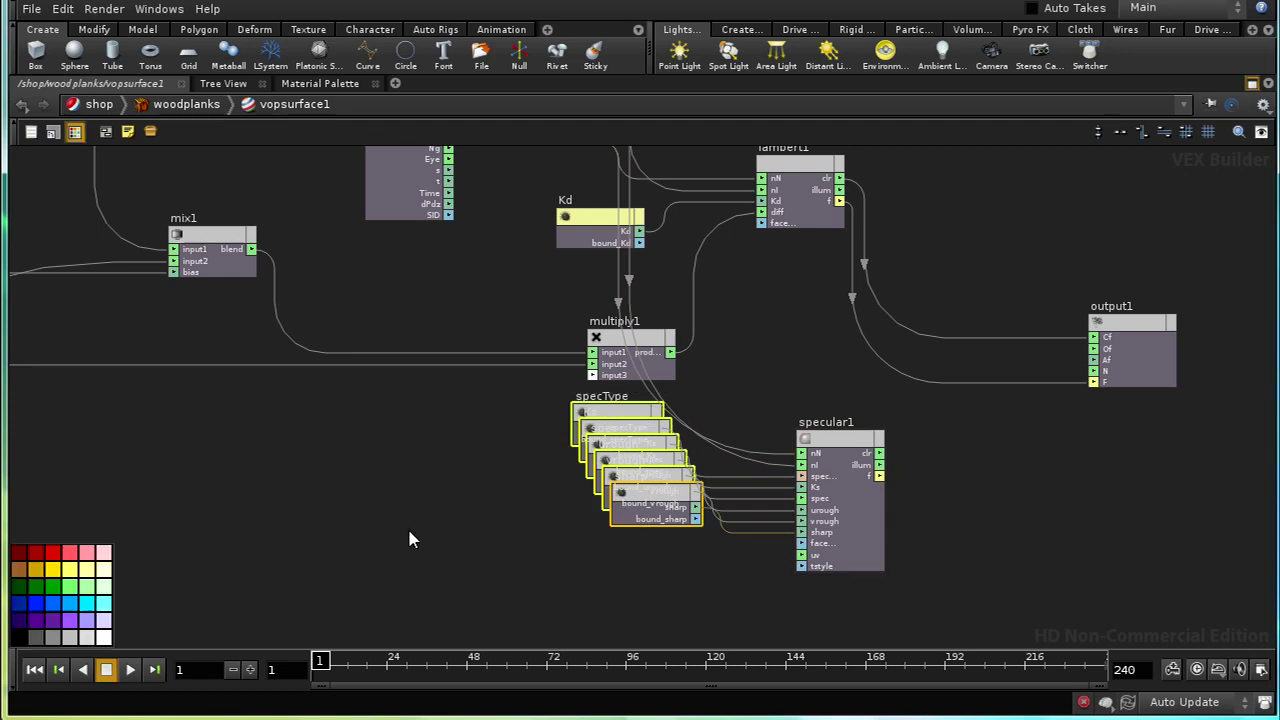
{"action": "left_click", "coordinate": [102, 570]}
{"action": "middle_click_drag", "start_coordinate": [383, 489], "coordinate": [420, 460]}
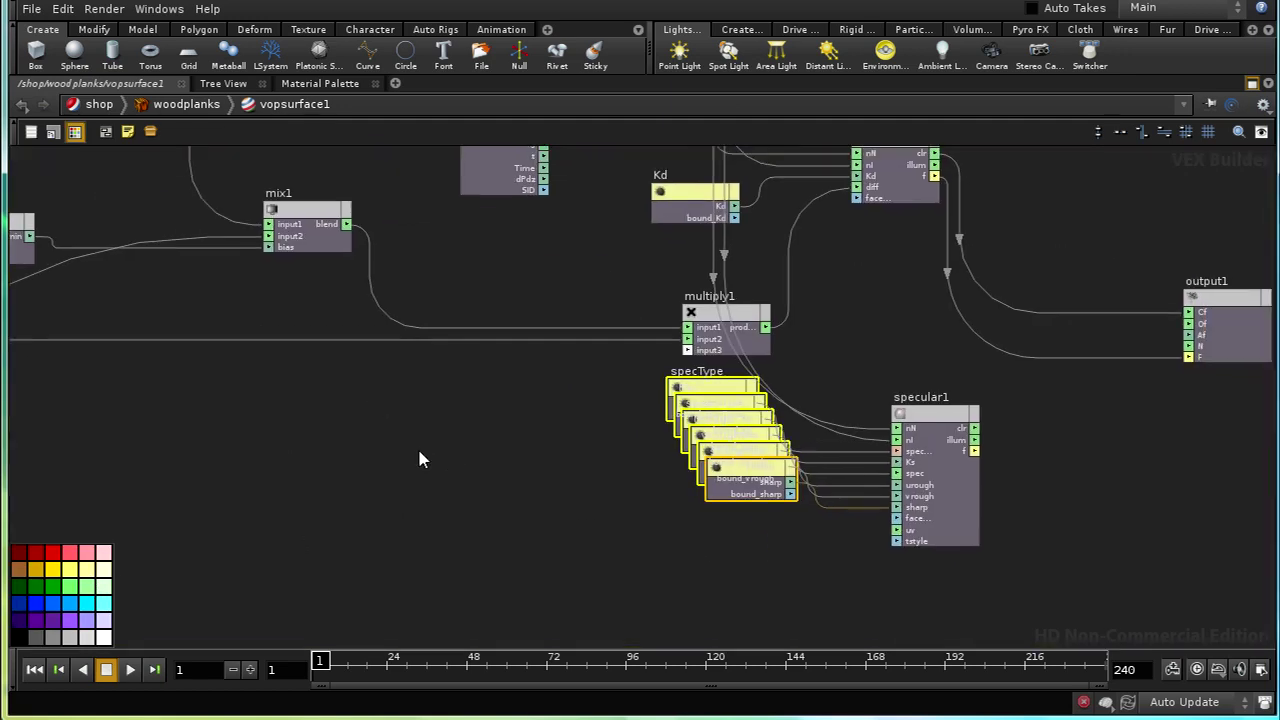
{"action": "key", "text": "c"}
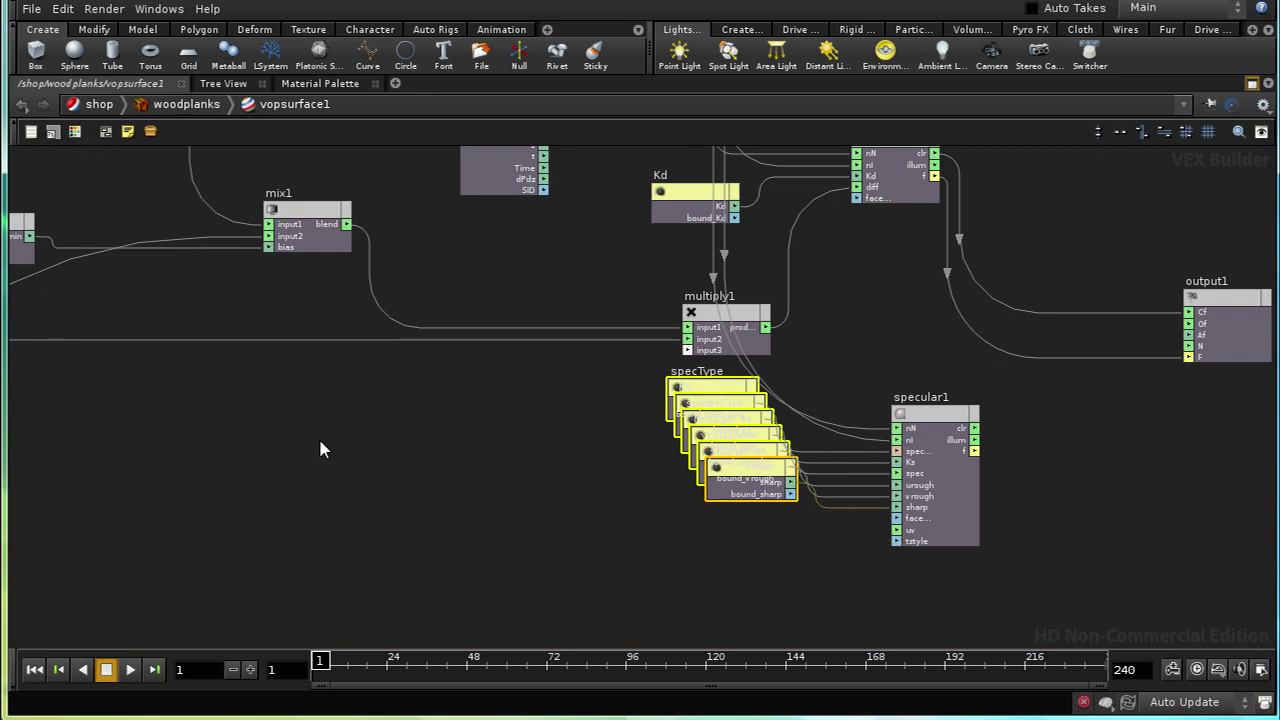
Feed the UV coordinates from uvcoords1 at the start of the network into specular1's uv input.
{"action": "middle_click_drag", "start_coordinate": [320, 449], "coordinate": [971, 556]}
{"action": "middle_click_drag", "start_coordinate": [294, 531], "coordinate": [757, 574]}
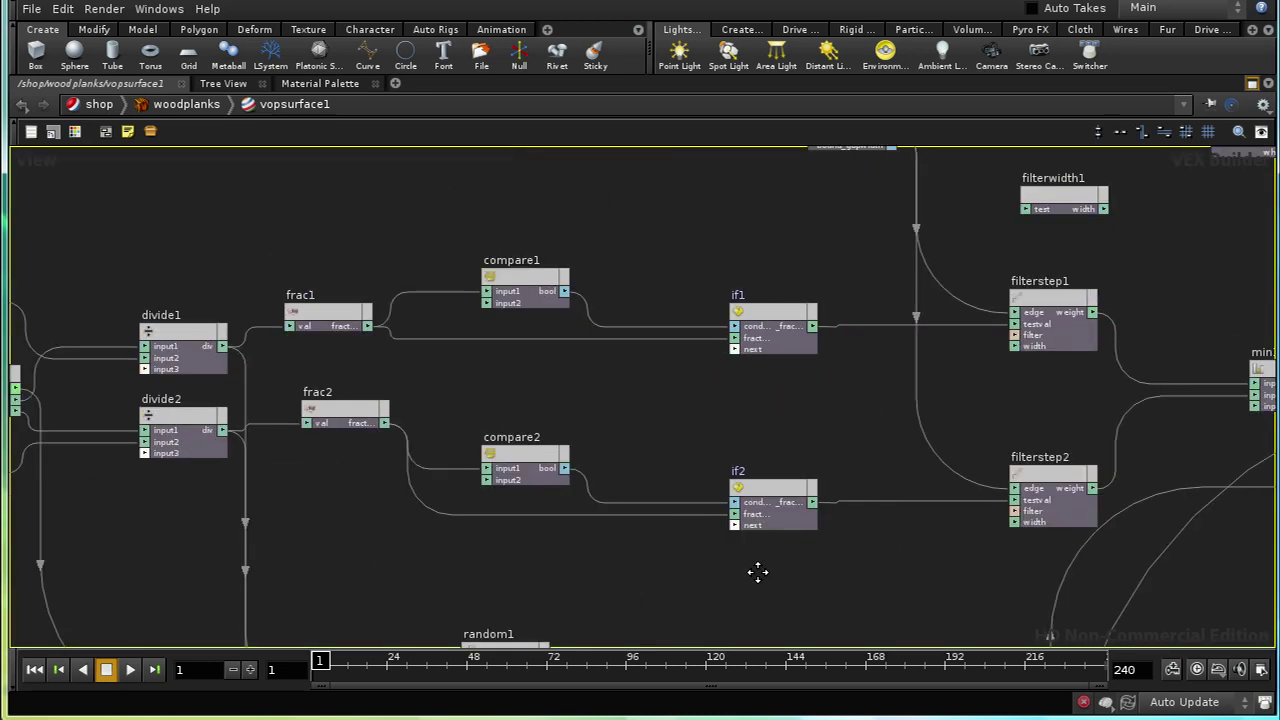
{"action": "middle_click_drag", "start_coordinate": [186, 560], "coordinate": [538, 419]}
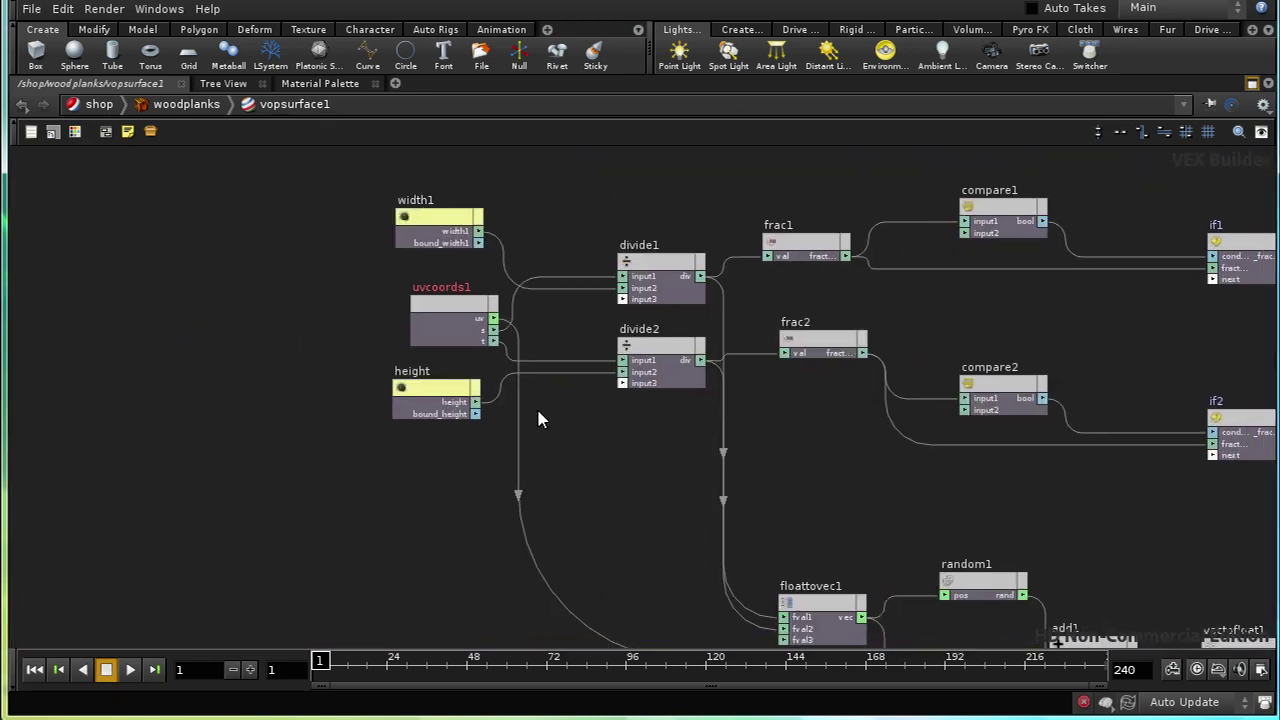
{"action": "left_click", "coordinate": [493, 329]}
{"action": "middle_click_drag", "start_coordinate": [1070, 503], "coordinate": [338, 352]}
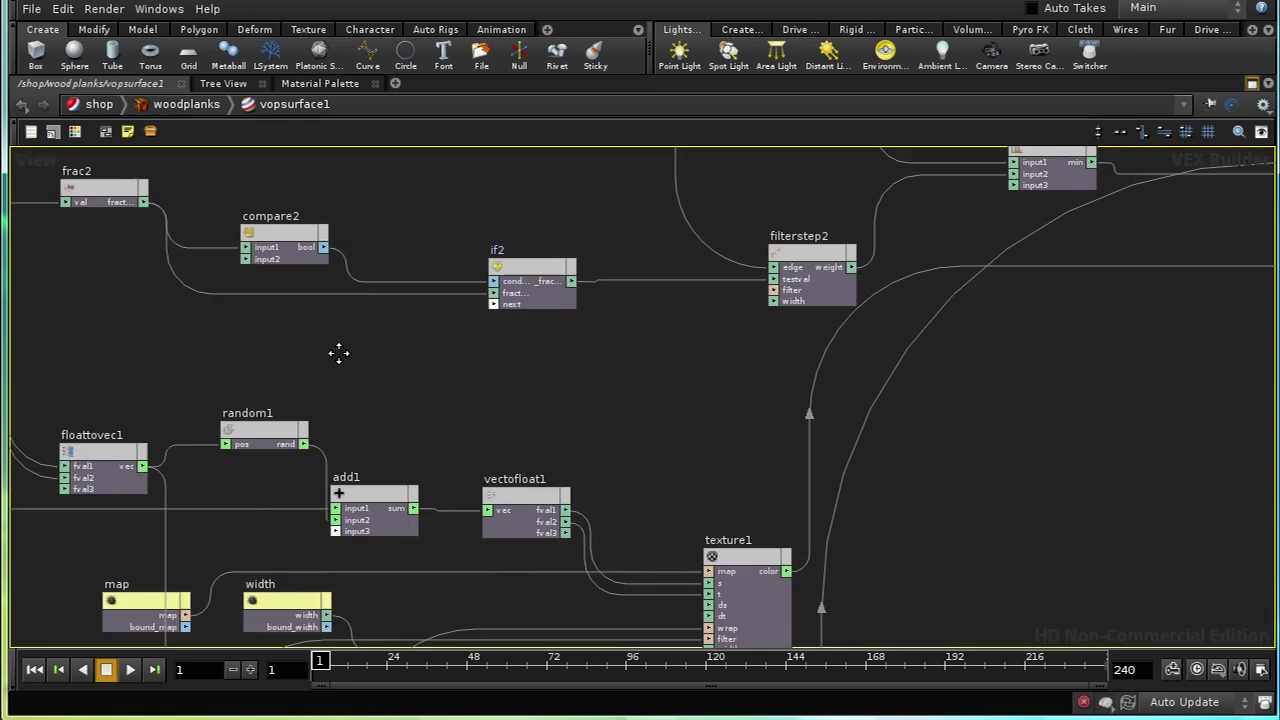
{"action": "middle_click_drag", "start_coordinate": [1063, 440], "coordinate": [309, 366]}
{"action": "middle_click_drag", "start_coordinate": [948, 426], "coordinate": [646, 449]}
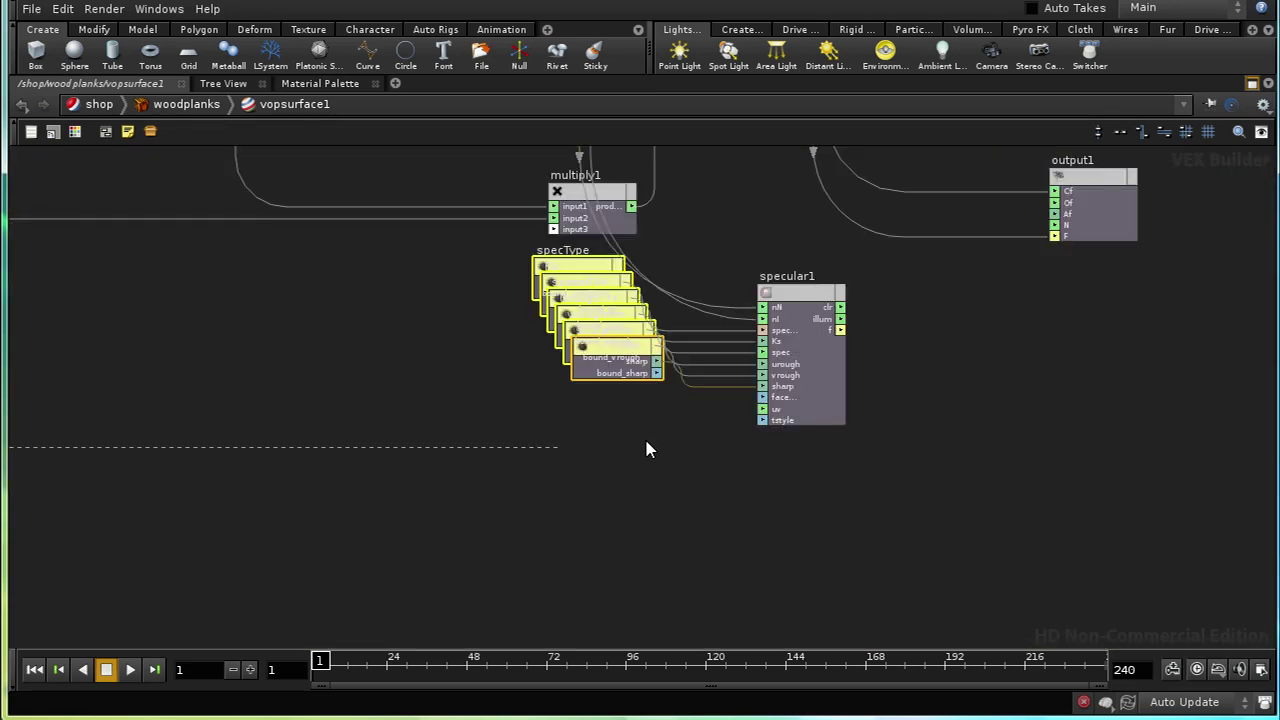
{"action": "left_click", "coordinate": [763, 410]}
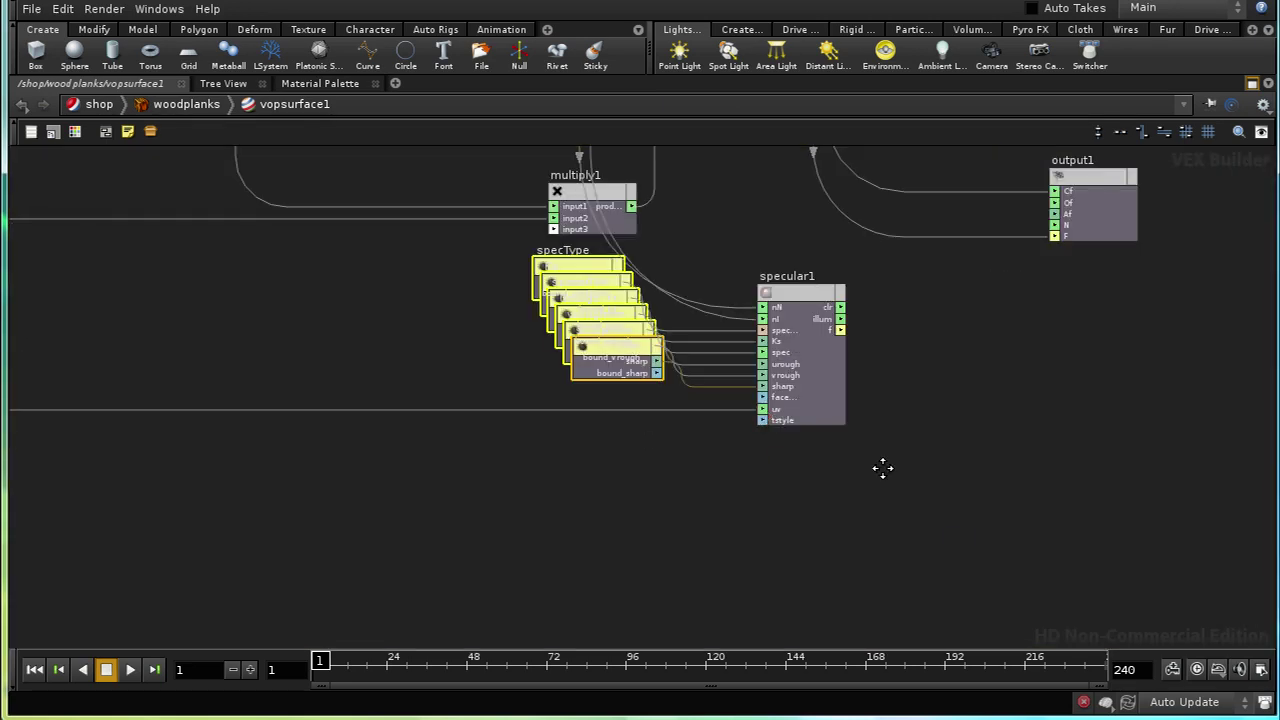
{"action": "middle_click_drag", "start_coordinate": [883, 466], "coordinate": [768, 549]}
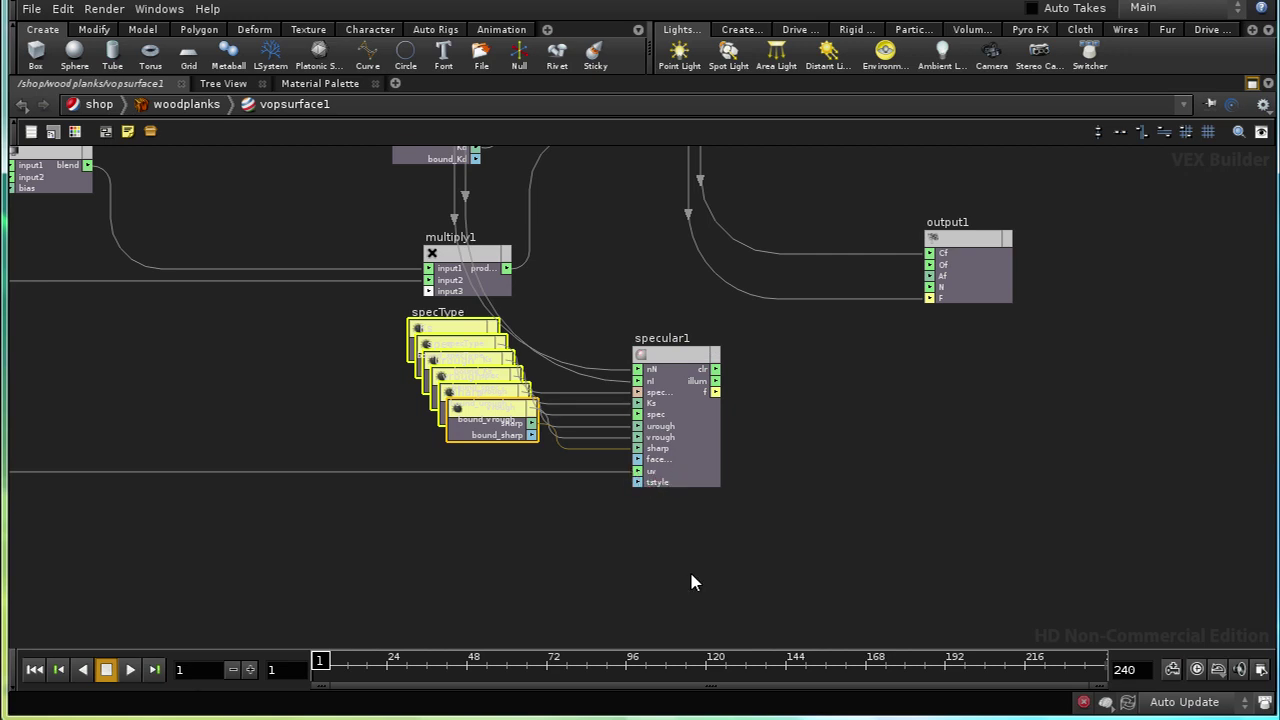
{"action": "middle_click_drag", "start_coordinate": [785, 511], "coordinate": [645, 488]}
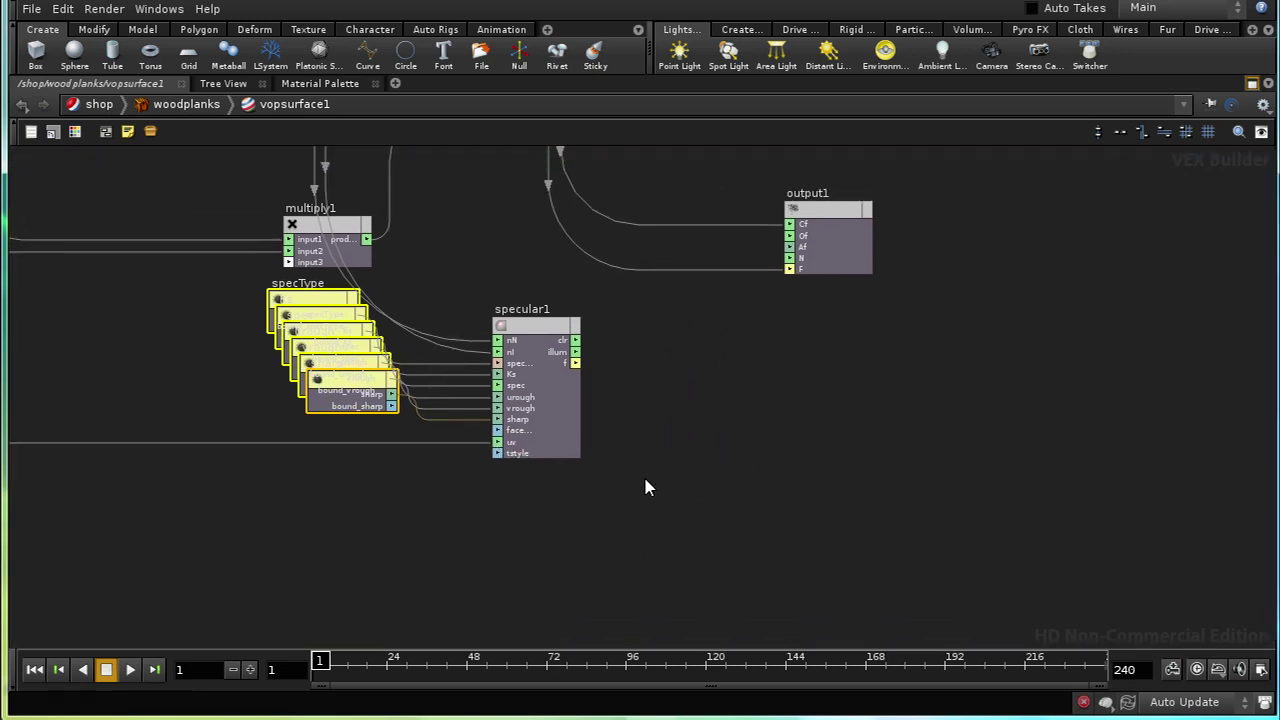